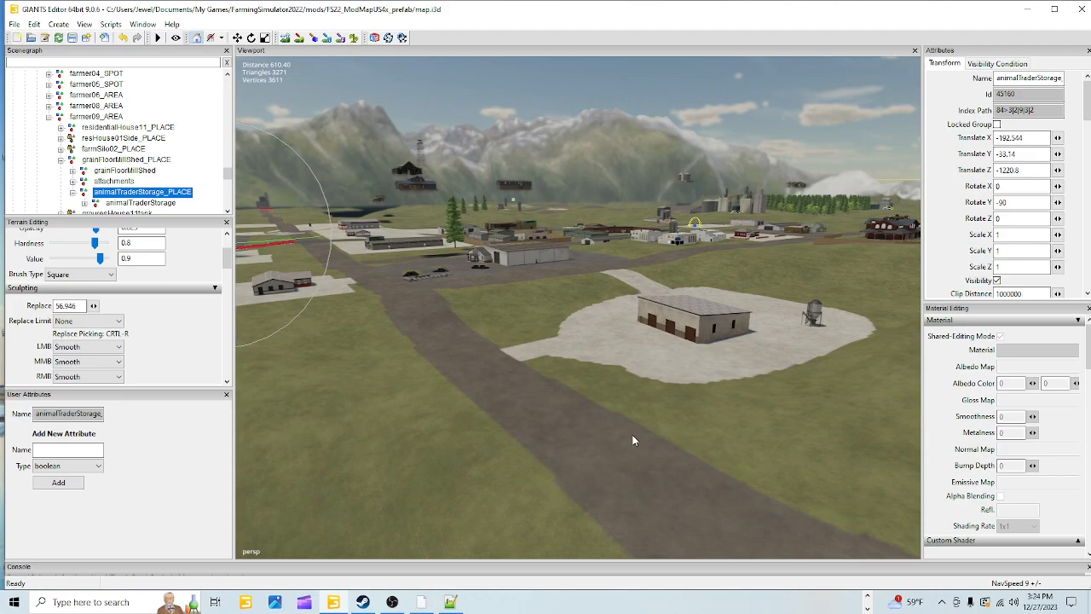
# - Examine the road and the open grass beside the gravel yard with the shed and silo
pyautogui.keyDown('alt'); pyautogui.moveTo(522, 434); pyautogui.dragTo(640, 375); pyautogui.keyUp('alt')
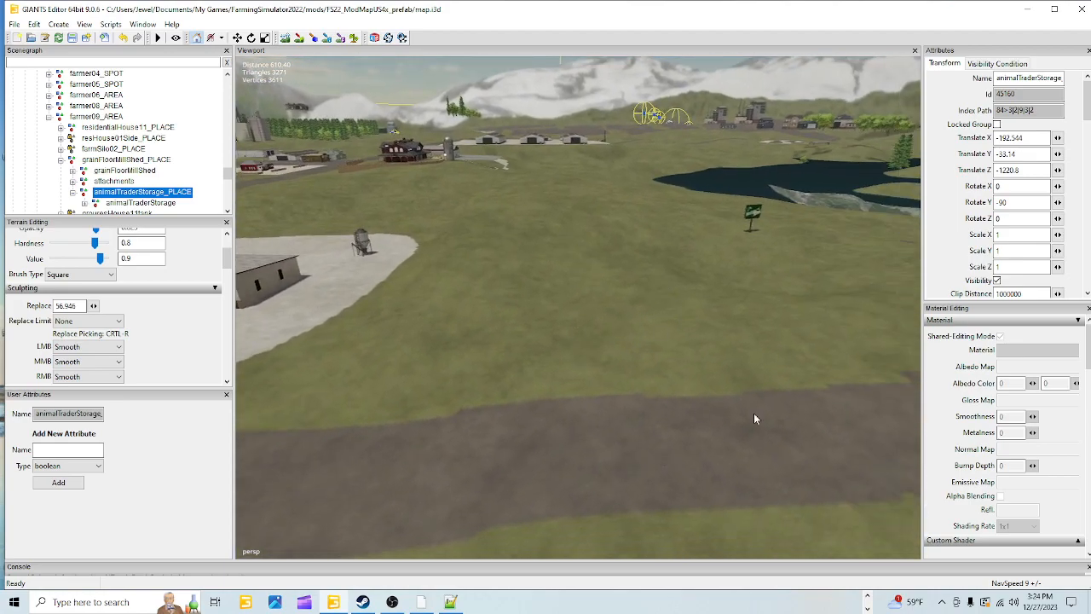
pyautogui.keyDown('alt'); pyautogui.moveTo(606, 394); pyautogui.dragTo(603, 398); pyautogui.keyUp('alt')
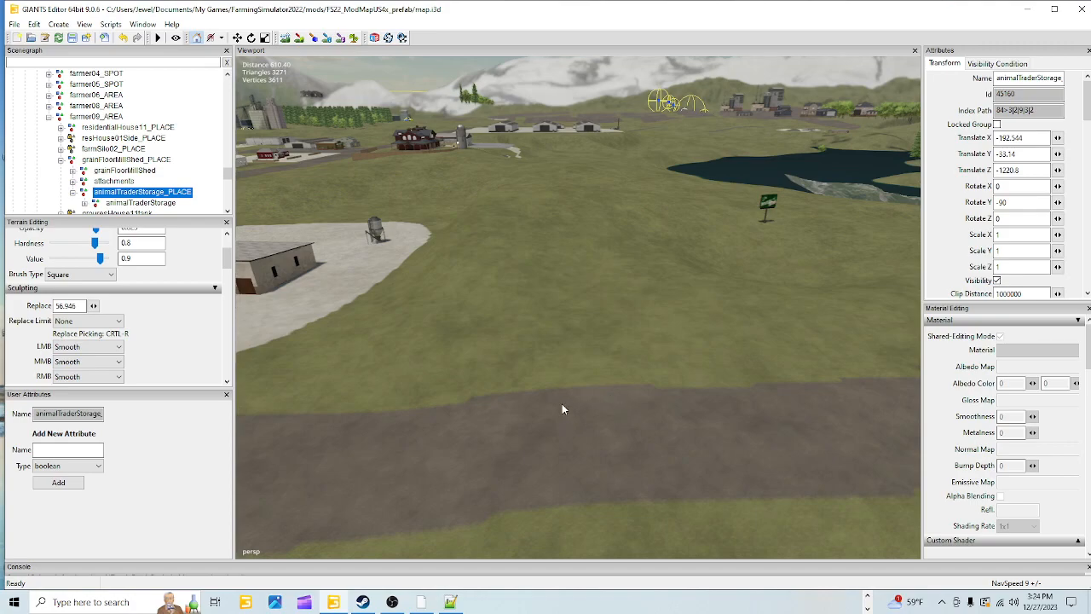
pyautogui.keyDown('alt'); pyautogui.moveTo(586, 423); pyautogui.dragTo(553, 395); pyautogui.keyUp('alt')
pyautogui.keyDown('alt'); pyautogui.moveTo(664, 368); pyautogui.dragTo(480, 360); pyautogui.keyUp('alt')
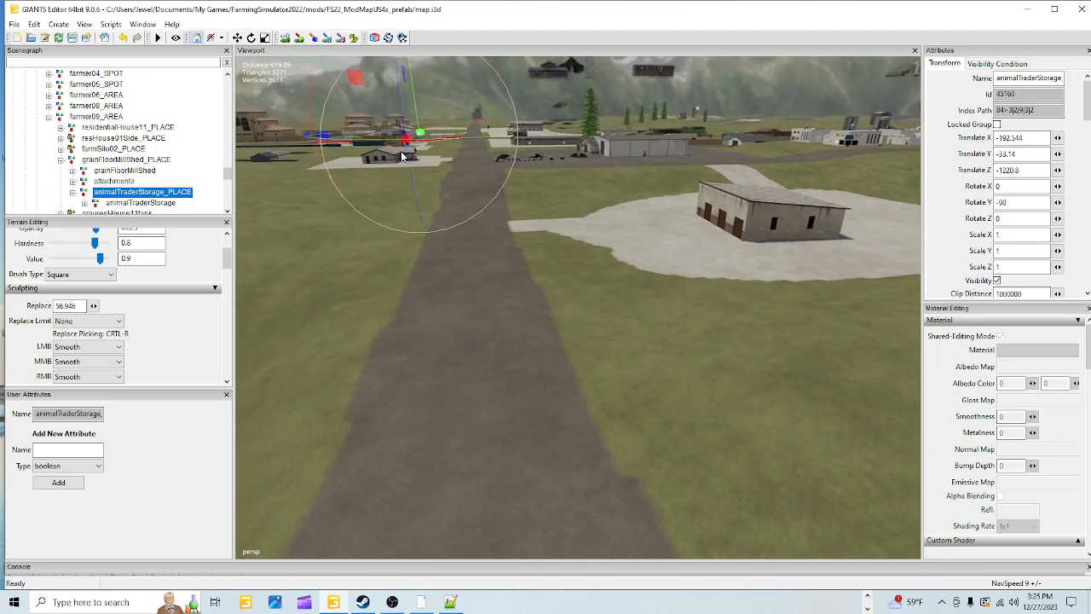
pyautogui.keyDown('alt'); pyautogui.moveTo(601, 320); pyautogui.dragTo(594, 353); pyautogui.keyUp('alt')
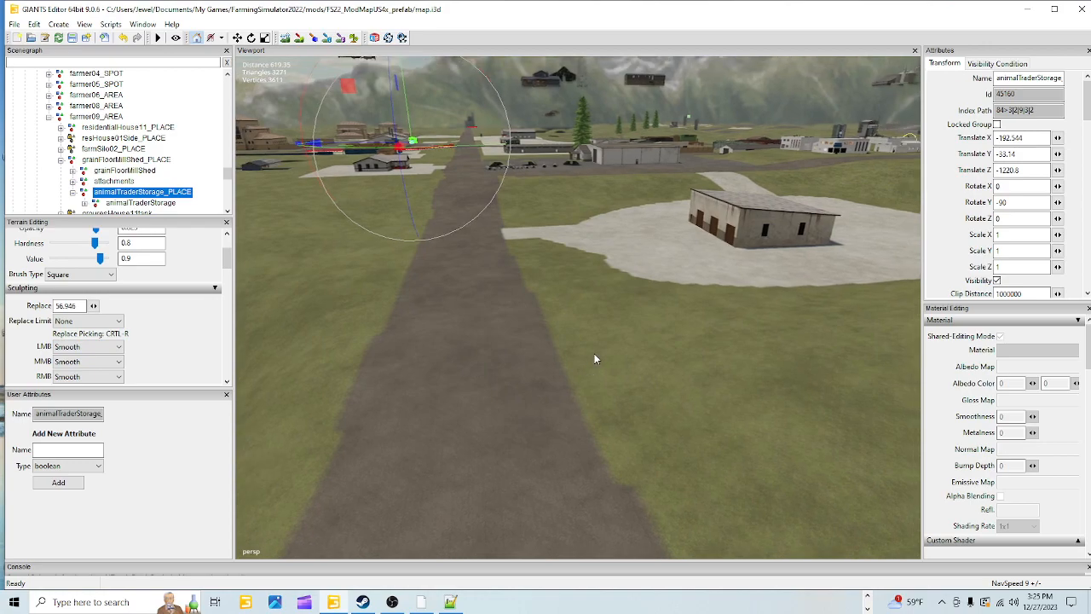
pyautogui.keyDown('alt'); pyautogui.moveTo(458, 297); pyautogui.dragTo(755, 255); pyautogui.keyUp('alt')
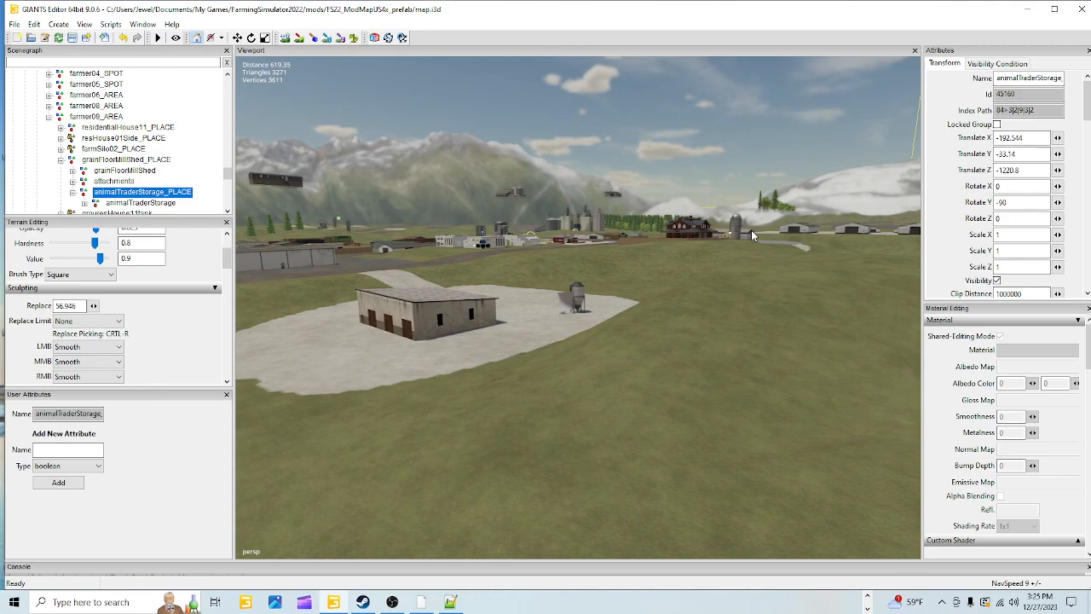
pyautogui.keyDown('alt'); pyautogui.moveTo(611, 322); pyautogui.dragTo(696, 350); pyautogui.keyUp('alt')
pyautogui.keyDown('alt'); pyautogui.moveTo(504, 277); pyautogui.dragTo(481, 376); pyautogui.keyUp('alt')
pyautogui.keyDown('alt'); pyautogui.moveTo(576, 258); pyautogui.dragTo(585, 333); pyautogui.keyUp('alt')
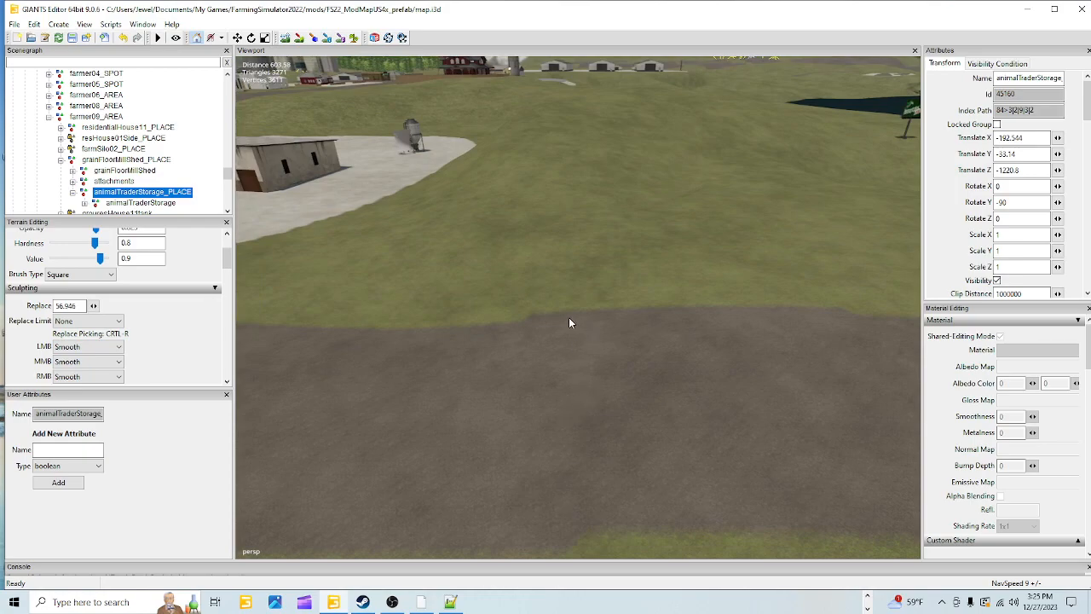
pyautogui.keyDown('alt'); pyautogui.moveTo(589, 127); pyautogui.dragTo(617, 317); pyautogui.keyUp('alt')
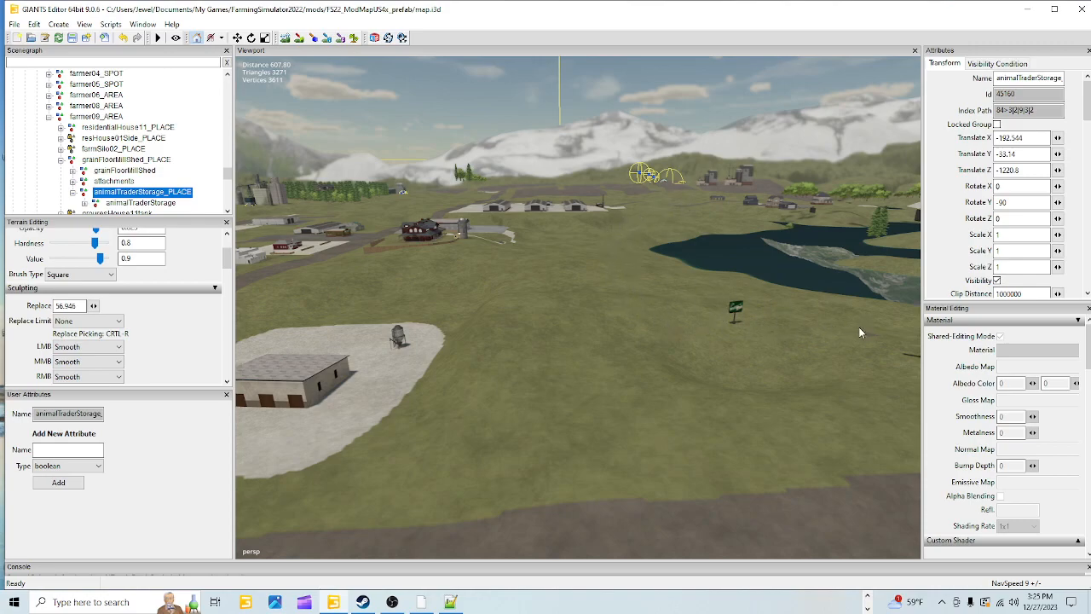
# - Inspect the land between the road's end and the water, including the billboards, signs and shoreline houses
pyautogui.keyDown('alt'); pyautogui.moveTo(554, 344); pyautogui.dragTo(646, 368); pyautogui.keyUp('alt')
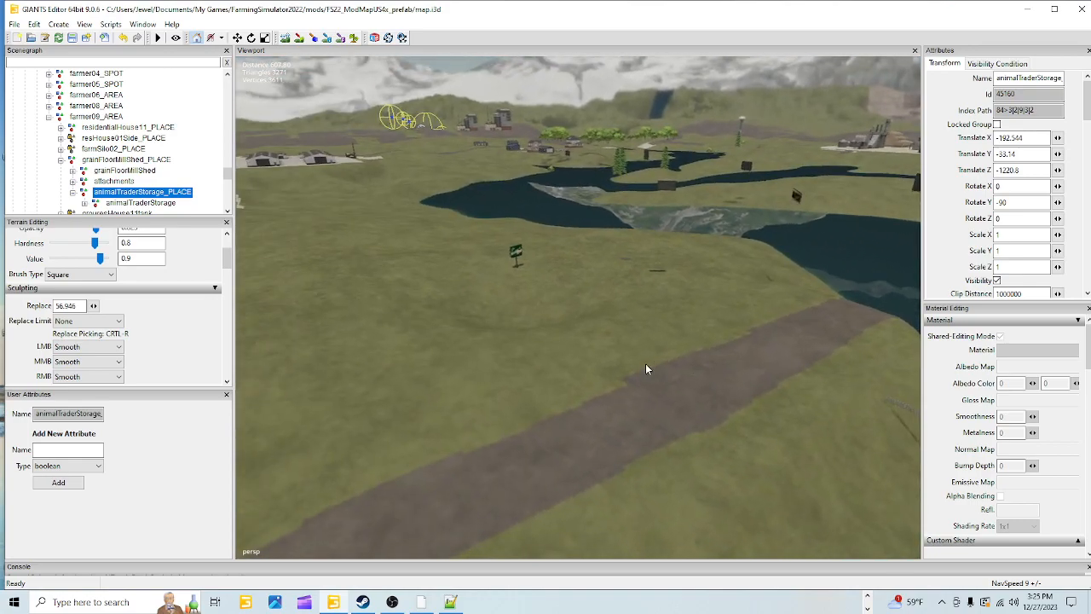
pyautogui.keyDown('alt'); pyautogui.moveTo(486, 369); pyautogui.dragTo(429, 410); pyautogui.keyUp('alt')
pyautogui.keyDown('alt'); pyautogui.moveTo(500, 482); pyautogui.dragTo(683, 98, button='right'); pyautogui.keyUp('alt')
pyautogui.keyDown('alt'); pyautogui.moveTo(507, 413); pyautogui.dragTo(613, 179); pyautogui.keyUp('alt')
pyautogui.keyDown('alt'); pyautogui.moveTo(628, 301); pyautogui.dragTo(419, 190); pyautogui.keyUp('alt')
pyautogui.keyDown('alt'); pyautogui.moveTo(625, 220); pyautogui.dragTo(496, 219); pyautogui.keyUp('alt')
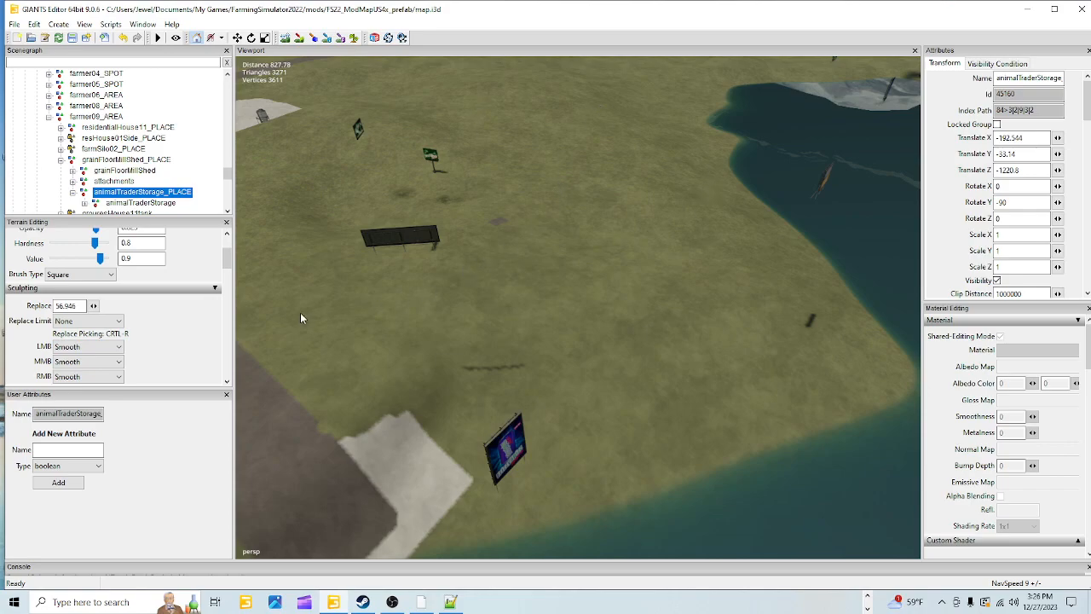
pyautogui.keyDown('alt'); pyautogui.moveTo(443, 448); pyautogui.dragTo(389, 225); pyautogui.keyUp('alt')
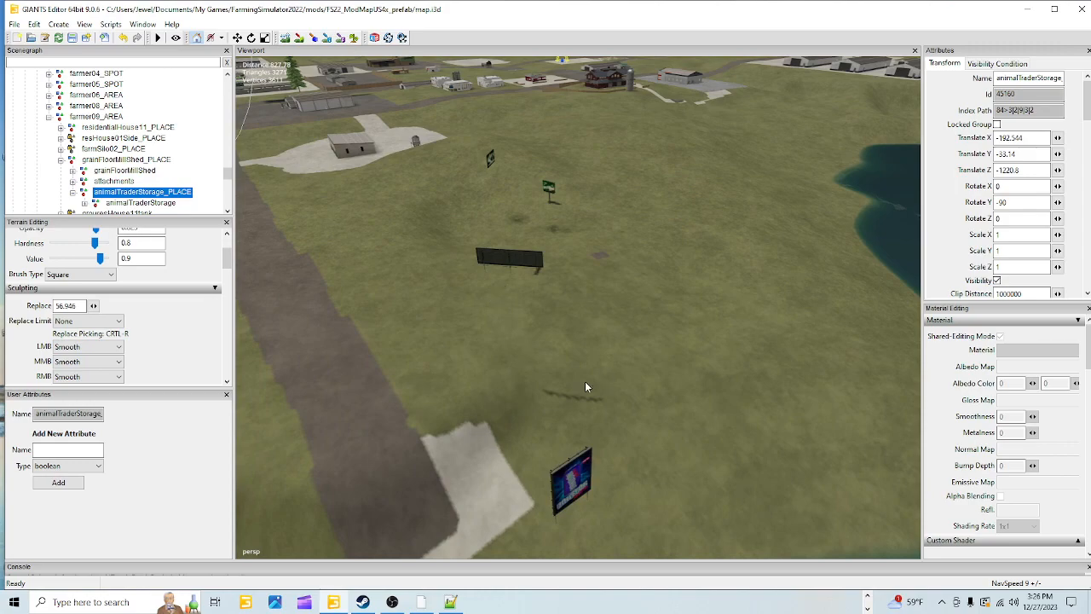
pyautogui.keyDown('alt'); pyautogui.moveTo(567, 277); pyautogui.dragTo(668, 376); pyautogui.keyUp('alt')
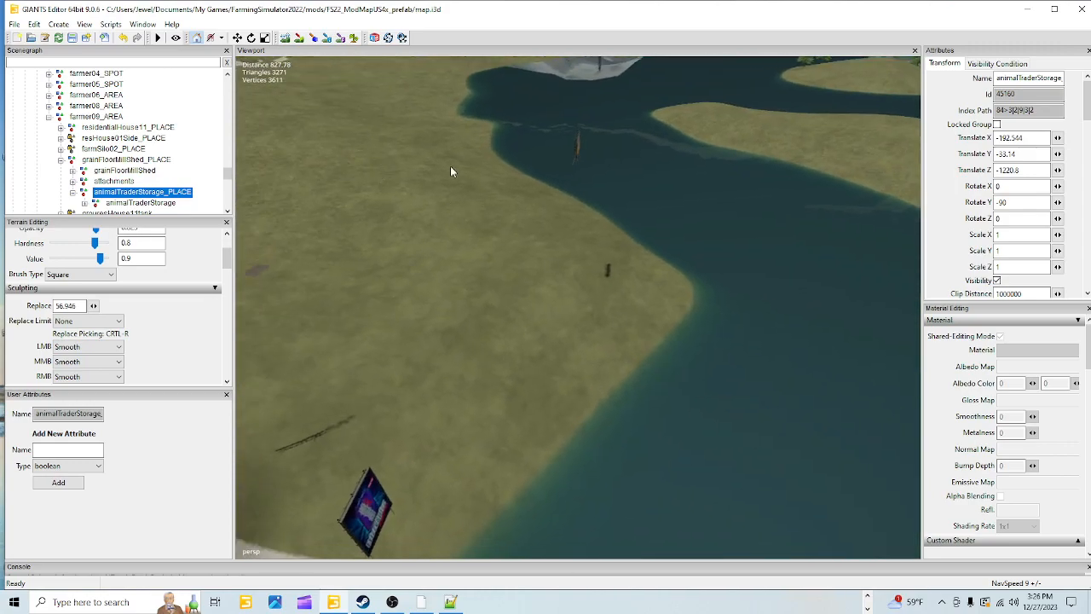
pyautogui.keyDown('alt'); pyautogui.moveTo(406, 329); pyautogui.dragTo(323, 273); pyautogui.keyUp('alt')
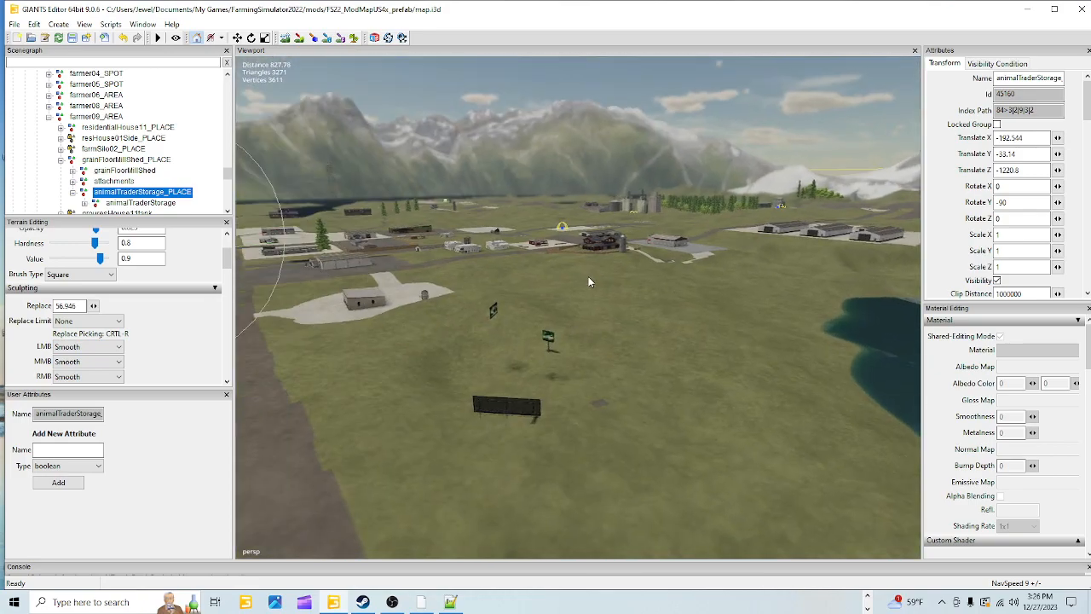
pyautogui.keyDown('alt'); pyautogui.moveTo(640, 304); pyautogui.dragTo(488, 312); pyautogui.keyUp('alt')
pyautogui.keyDown('alt'); pyautogui.moveTo(578, 358); pyautogui.dragTo(551, 380); pyautogui.keyUp('alt')
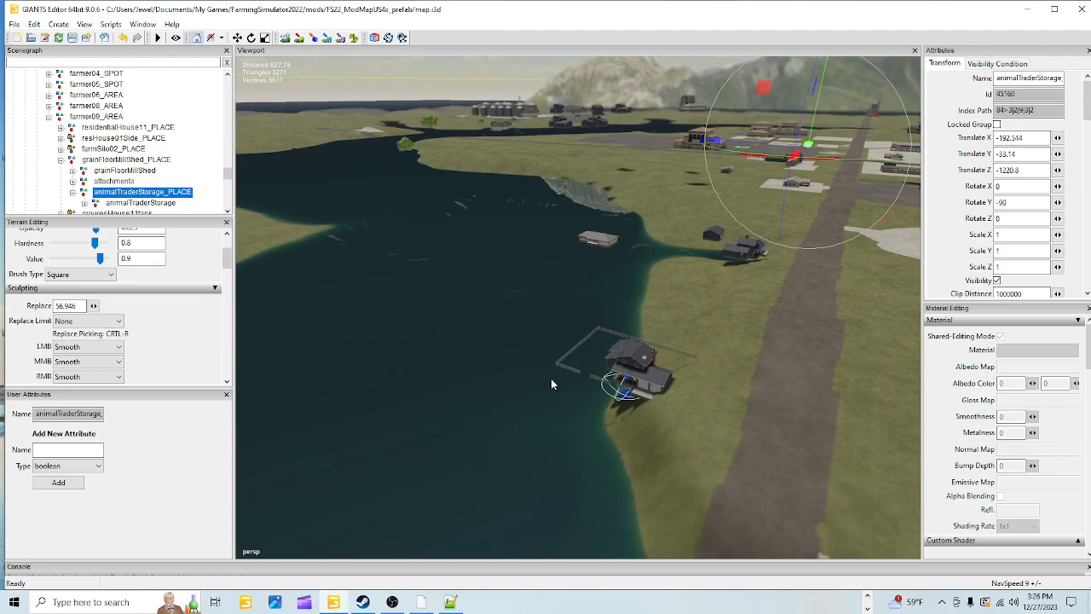
pyautogui.keyDown('alt'); pyautogui.moveTo(514, 303); pyautogui.dragTo(682, 348); pyautogui.keyUp('alt')
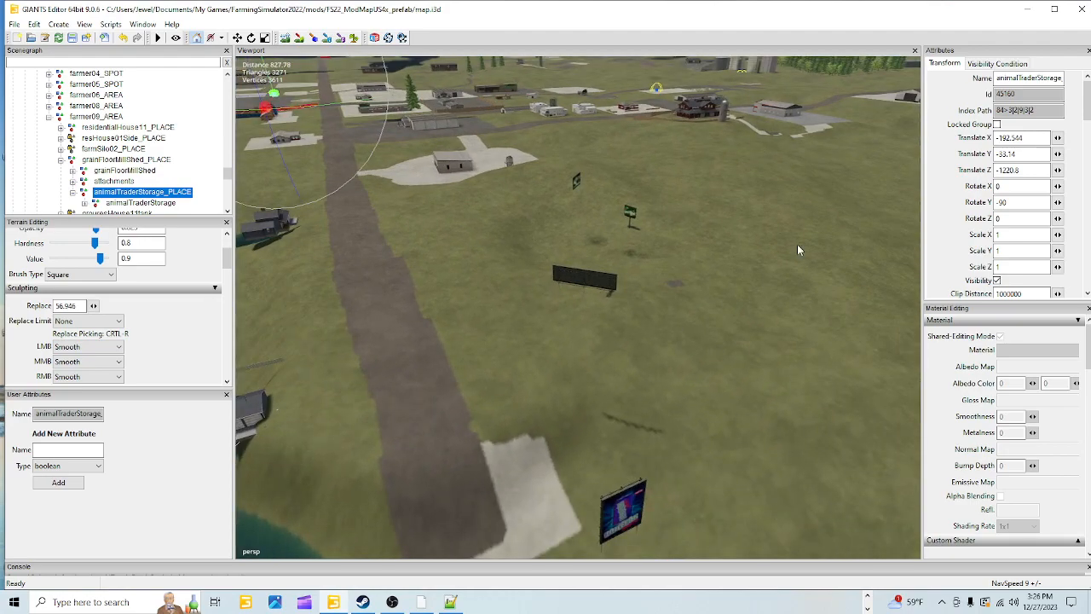
pyautogui.keyDown('alt'); pyautogui.moveTo(739, 257); pyautogui.dragTo(633, 351); pyautogui.keyUp('alt')
# - Inspect the roadside grass near the gravel yard as a site for another building
pyautogui.scroll(6, 645, 181)
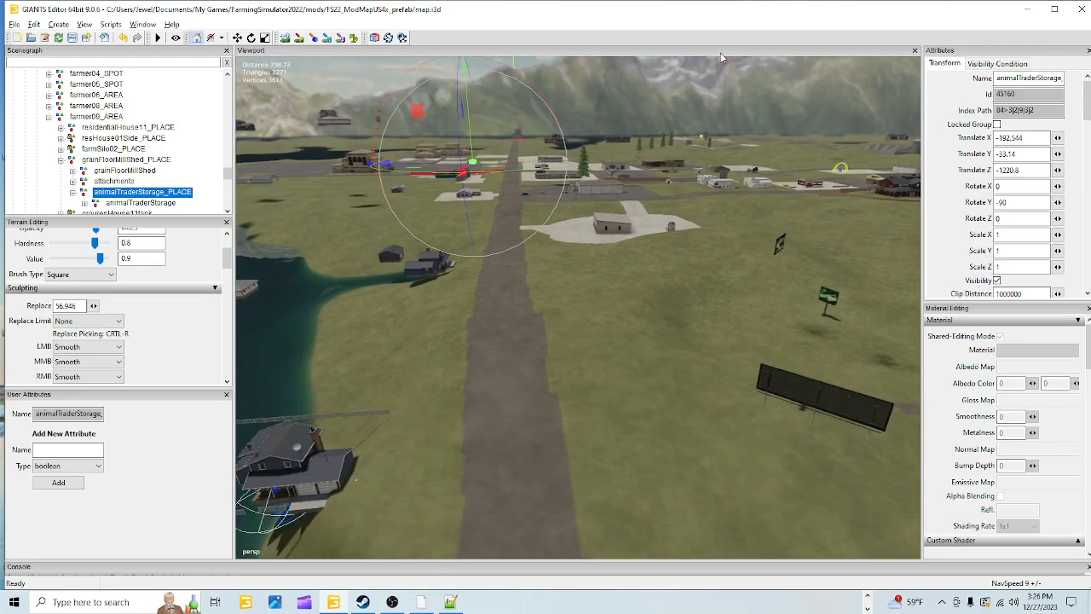
pyautogui.keyDown('alt'); pyautogui.moveTo(584, 253); pyautogui.dragTo(457, 229); pyautogui.keyUp('alt')
pyautogui.keyDown('alt'); pyautogui.moveTo(756, 256); pyautogui.dragTo(574, 322); pyautogui.keyUp('alt')
pyautogui.scroll(5, 687, 186)
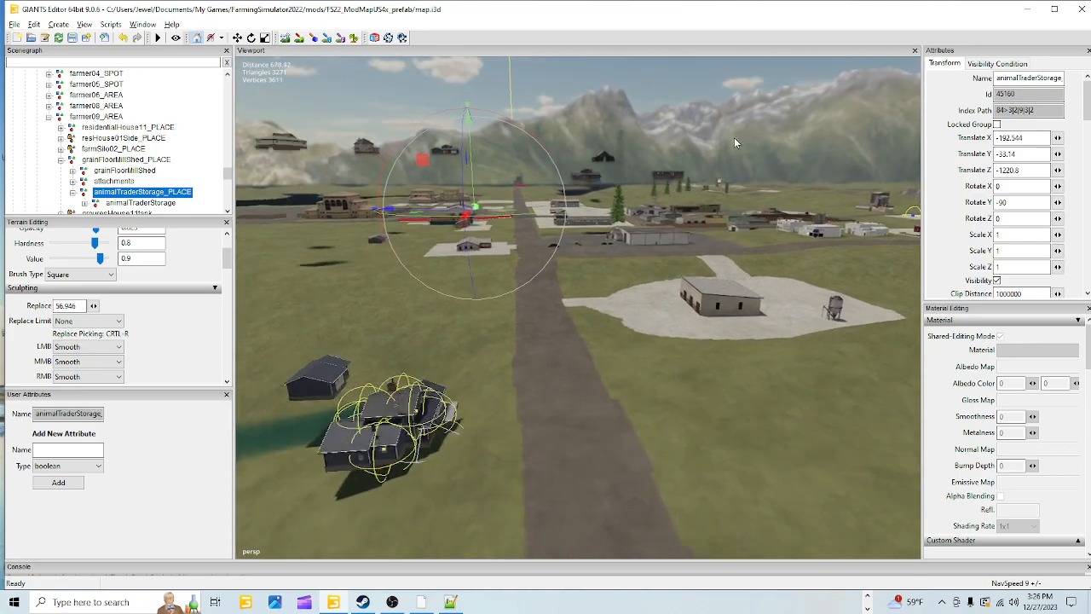
pyautogui.keyDown('alt'); pyautogui.moveTo(458, 219); pyautogui.dragTo(495, 248); pyautogui.keyUp('alt')
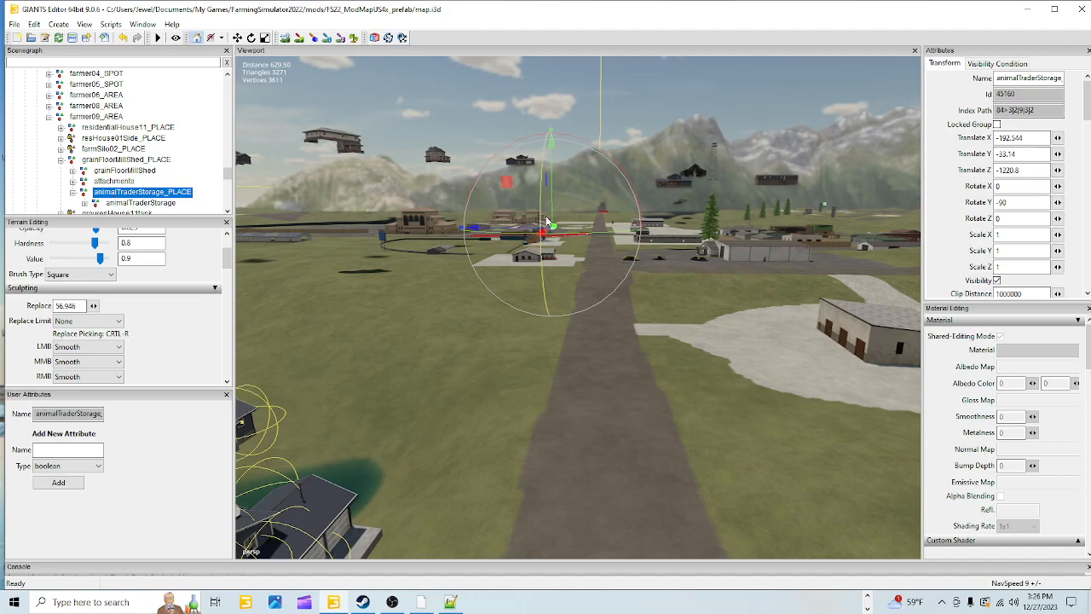
pyautogui.keyDown('alt'); pyautogui.moveTo(442, 364); pyautogui.dragTo(582, 407); pyautogui.keyUp('alt')
pyautogui.scroll(3, 682, 200)
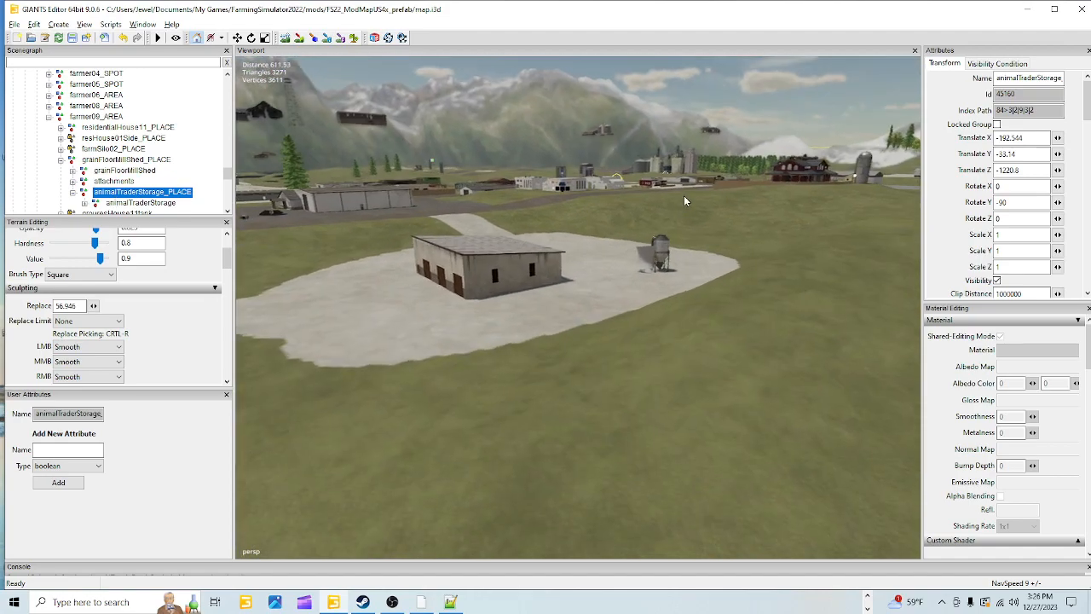
pyautogui.keyDown('alt'); pyautogui.moveTo(485, 336); pyautogui.dragTo(604, 368); pyautogui.keyUp('alt')
pyautogui.scroll(3, 550, 451)
pyautogui.keyDown('alt'); pyautogui.moveTo(550, 452); pyautogui.dragTo(643, 211); pyautogui.keyUp('alt')
pyautogui.scroll(3, 643, 211)
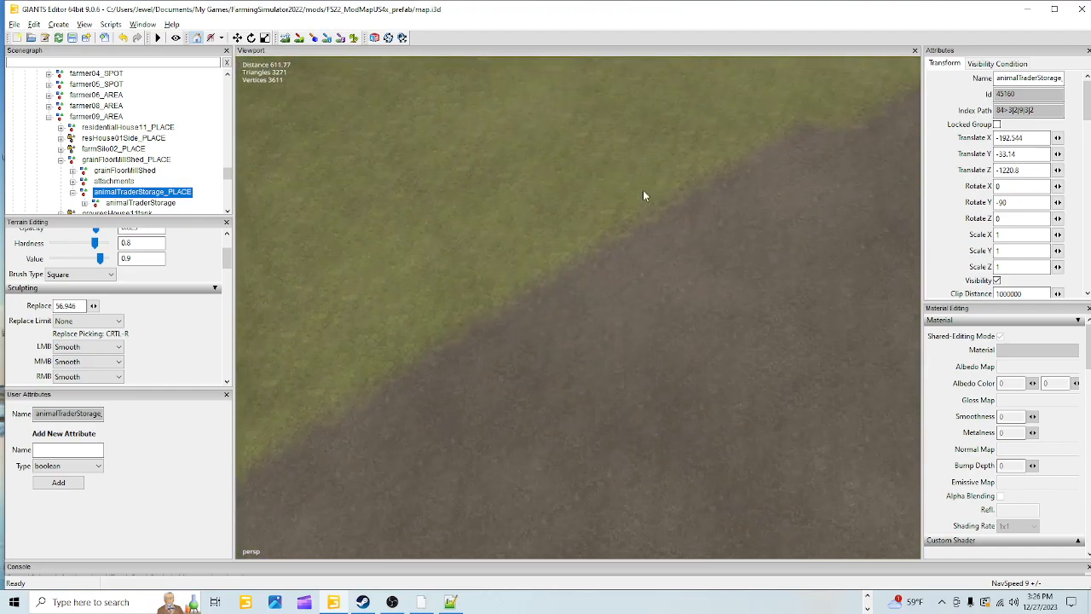
pyautogui.keyDown('alt'); pyautogui.moveTo(721, 308); pyautogui.dragTo(588, 192); pyautogui.keyUp('alt')
pyautogui.scroll(3, 579, 190)
pyautogui.keyDown('alt'); pyautogui.moveTo(643, 157); pyautogui.dragTo(707, 349); pyautogui.keyUp('alt')
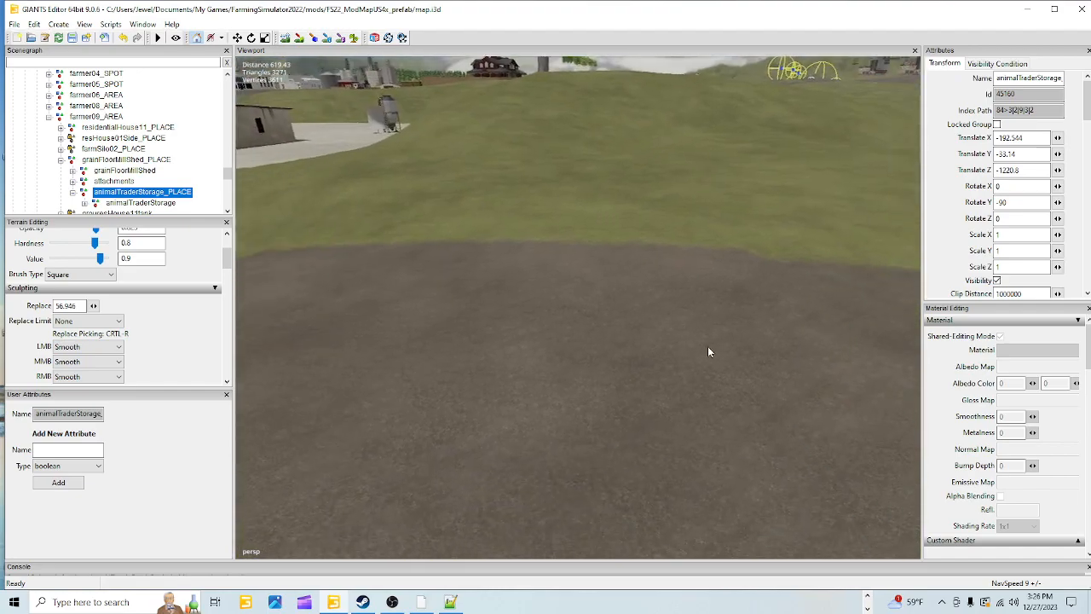
pyautogui.keyDown('alt'); pyautogui.moveTo(682, 477); pyautogui.dragTo(626, 396); pyautogui.keyUp('alt')
pyautogui.scroll(3, 641, 388)
pyautogui.scroll(2, 641, 388)
pyautogui.keyDown('alt'); pyautogui.moveTo(671, 303); pyautogui.dragTo(465, 320); pyautogui.keyUp('alt')
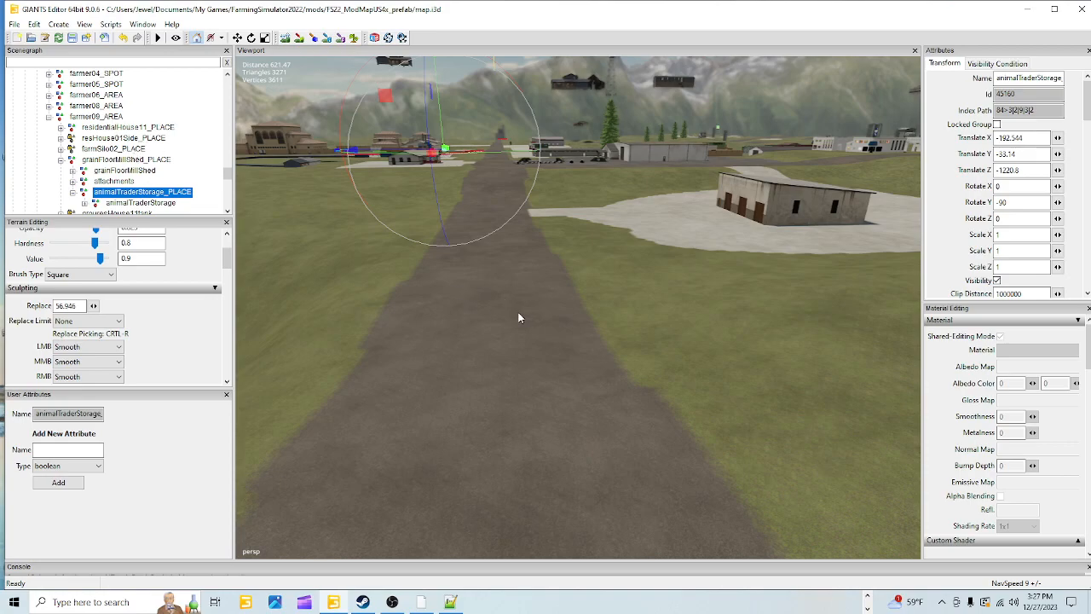
# - Place a duplicate of animalTraderStorage_PLACE on the grass beside the road and rotate it to about -86.46 on Y
pyautogui.hotkey('ctrl', 'd')
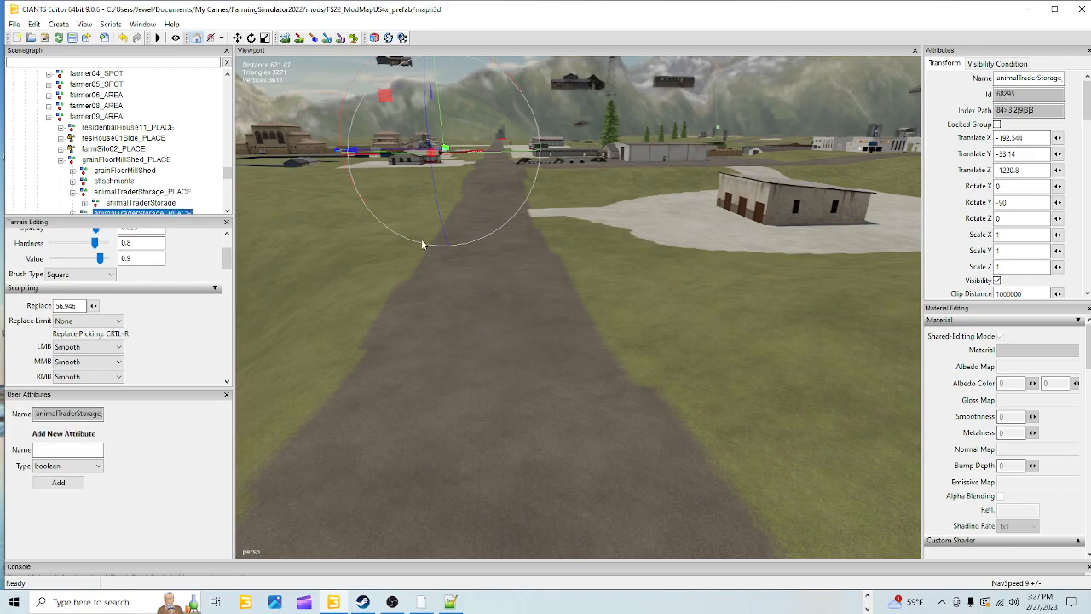
pyautogui.keyDown('alt'); pyautogui.moveTo(365, 282); pyautogui.dragTo(574, 303); pyautogui.keyUp('alt')
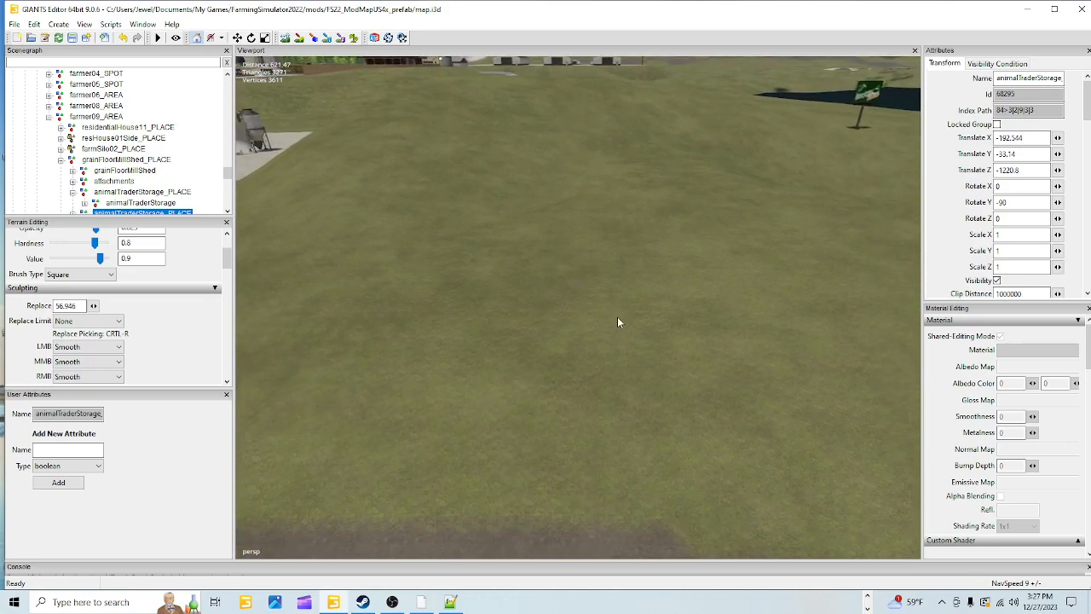
pyautogui.hotkey('ctrl', 'b')
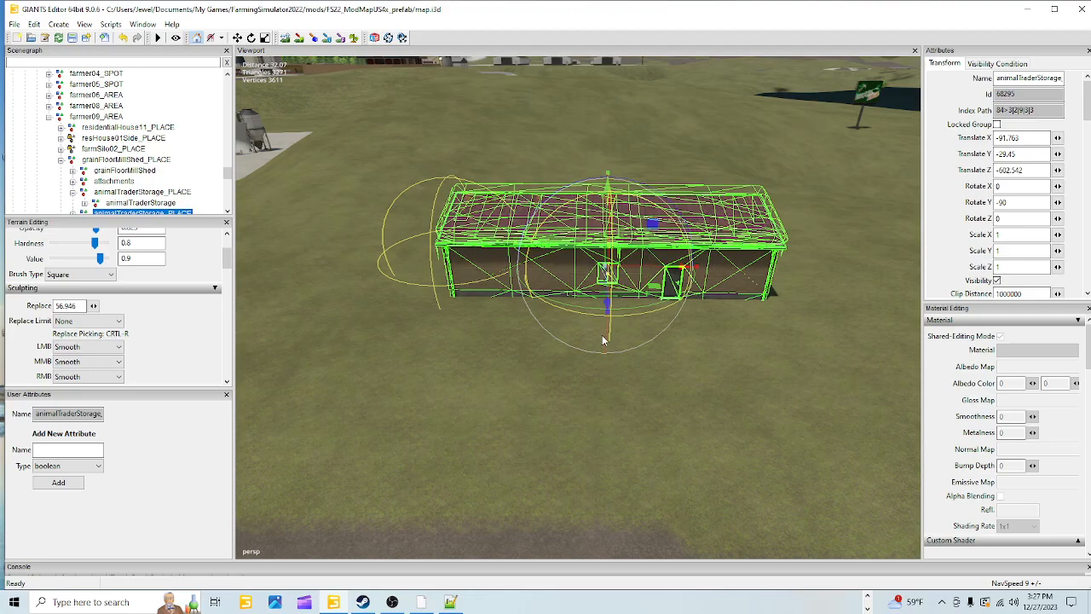
pyautogui.moveTo(630, 306); pyautogui.dragTo(577, 281)
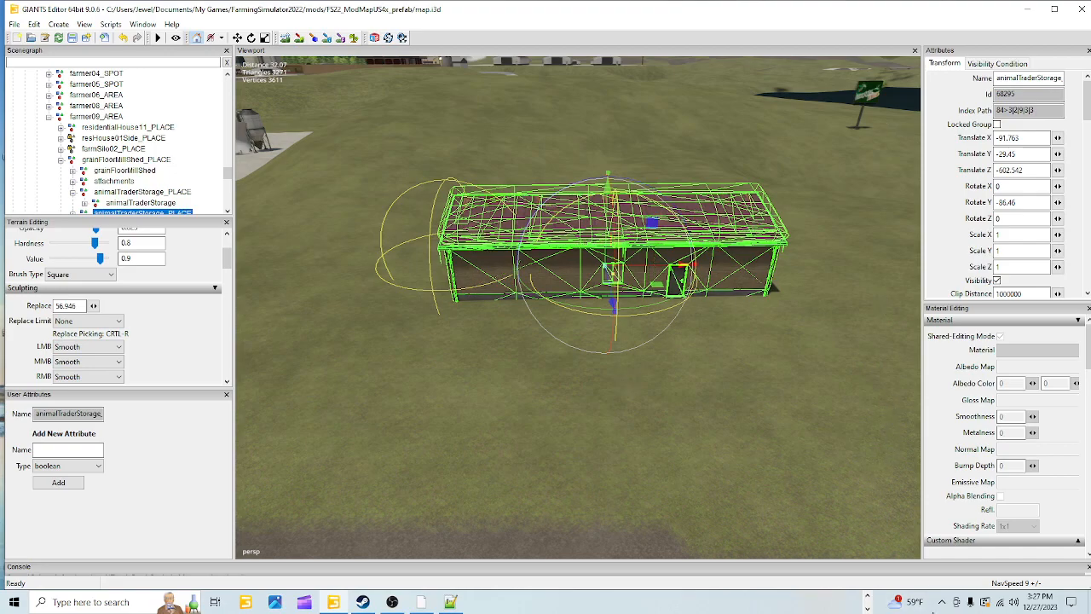
# - Move the duplicated storage building along the roadside to about X -91.218, Z -593.728
pyautogui.keyDown('alt'); pyautogui.moveTo(638, 385); pyautogui.dragTo(649, 406); pyautogui.keyUp('alt')
pyautogui.scroll(3, 585, 322)
pyautogui.keyDown('alt'); pyautogui.moveTo(585, 322); pyautogui.dragTo(701, 259); pyautogui.keyUp('alt')
pyautogui.scroll(-3, 670, 316)
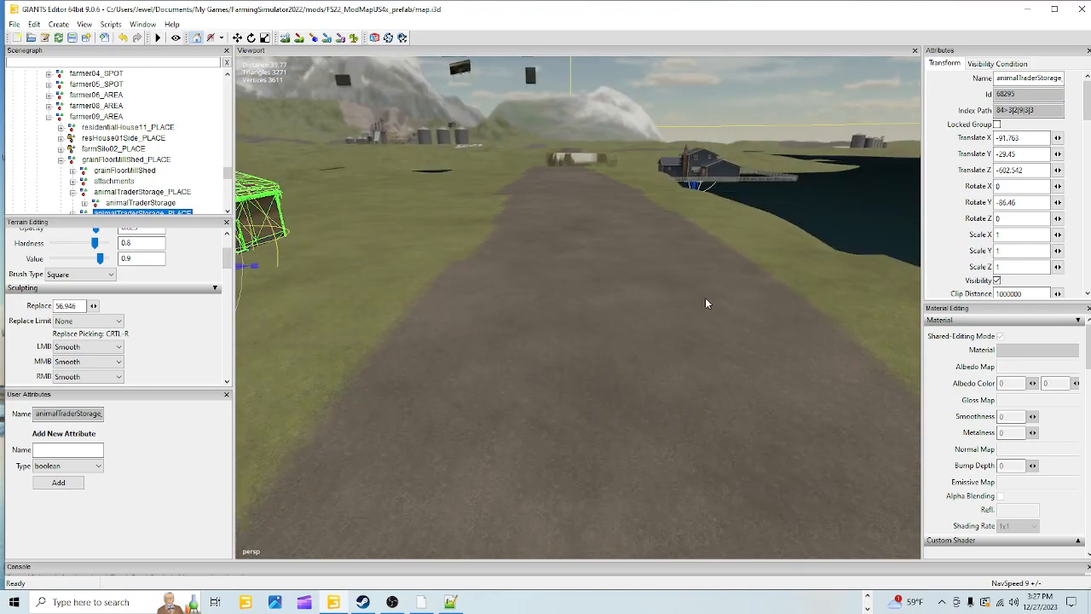
pyautogui.scroll(-2, 573, 332)
pyautogui.keyDown('alt'); pyautogui.moveTo(704, 384); pyautogui.dragTo(603, 397); pyautogui.keyUp('alt')
pyautogui.scroll(2, 593, 298)
pyautogui.keyDown('alt'); pyautogui.moveTo(593, 298); pyautogui.dragTo(661, 266); pyautogui.keyUp('alt')
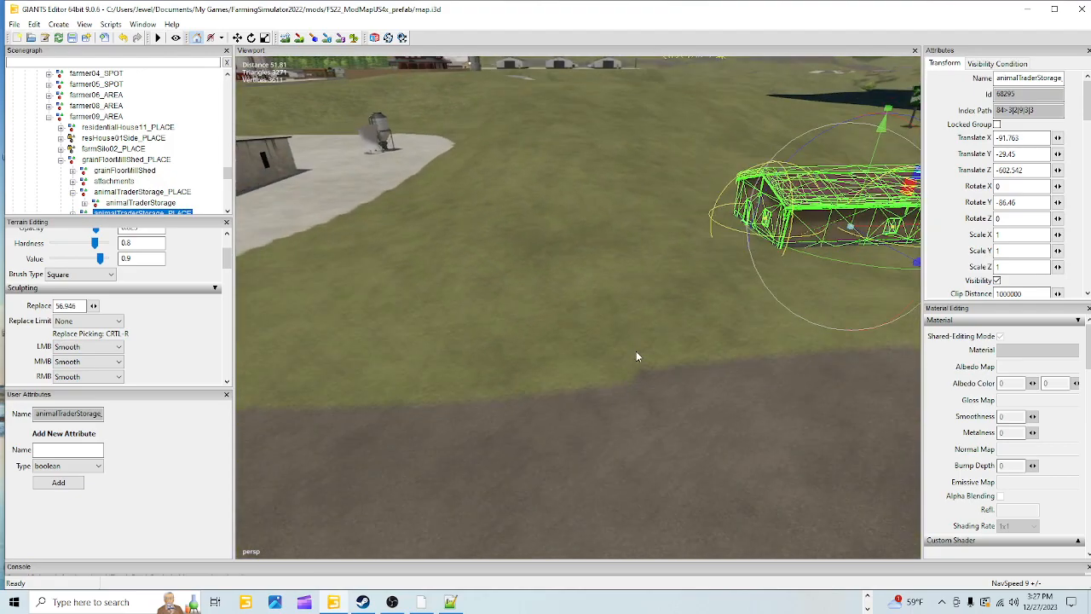
pyautogui.keyDown('alt'); pyautogui.moveTo(623, 380); pyautogui.dragTo(726, 393); pyautogui.keyUp('alt')
pyautogui.moveTo(540, 199); pyautogui.dragTo(614, 167)
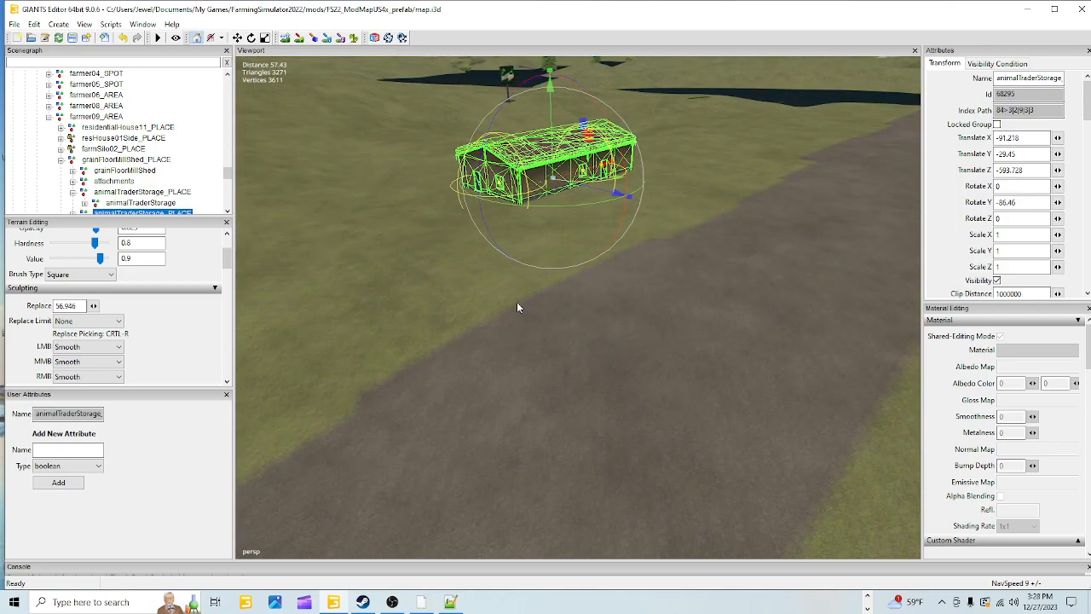
# - Shift the duplicated storage building farther back from the road to about X -83.553, Z -593.075, and check its placement
pyautogui.keyDown('alt'); pyautogui.moveTo(625, 360); pyautogui.dragTo(591, 440); pyautogui.keyUp('alt')
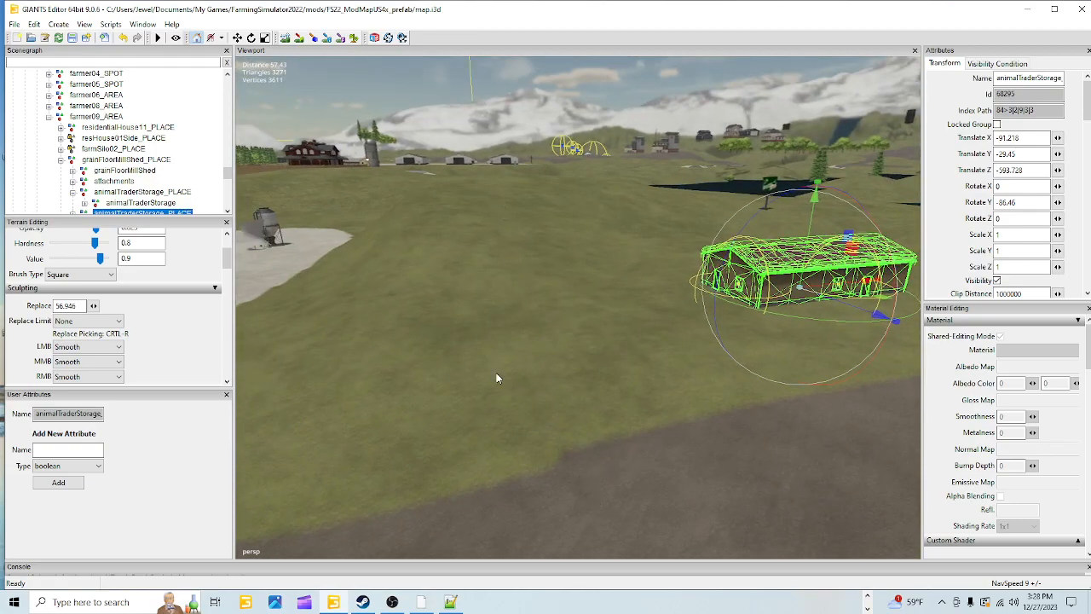
pyautogui.keyDown('alt'); pyautogui.moveTo(509, 403); pyautogui.dragTo(517, 345); pyautogui.keyUp('alt')
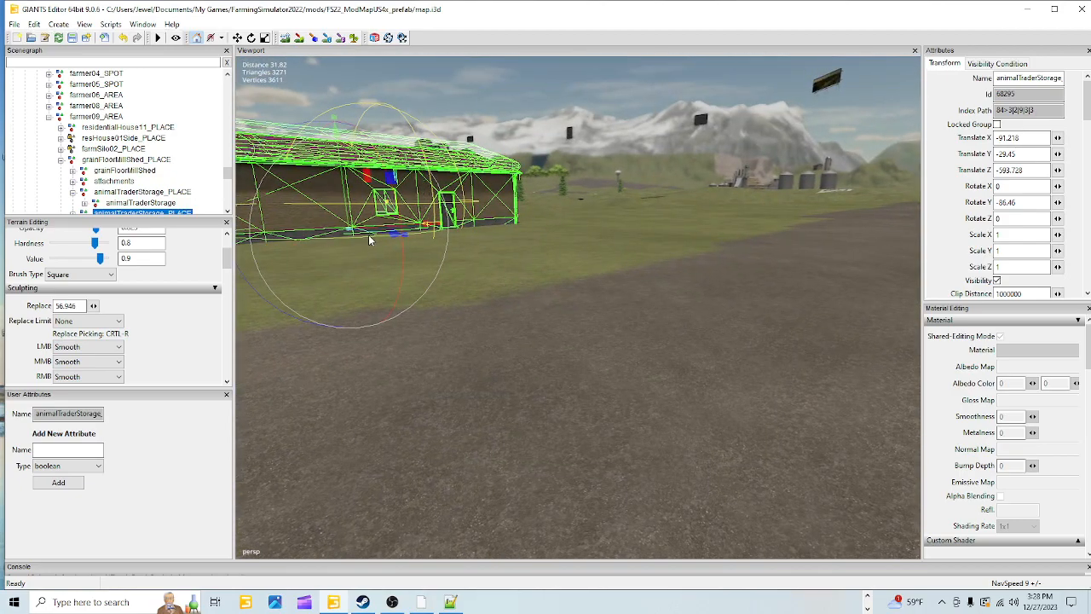
pyautogui.moveTo(378, 230); pyautogui.dragTo(356, 230)
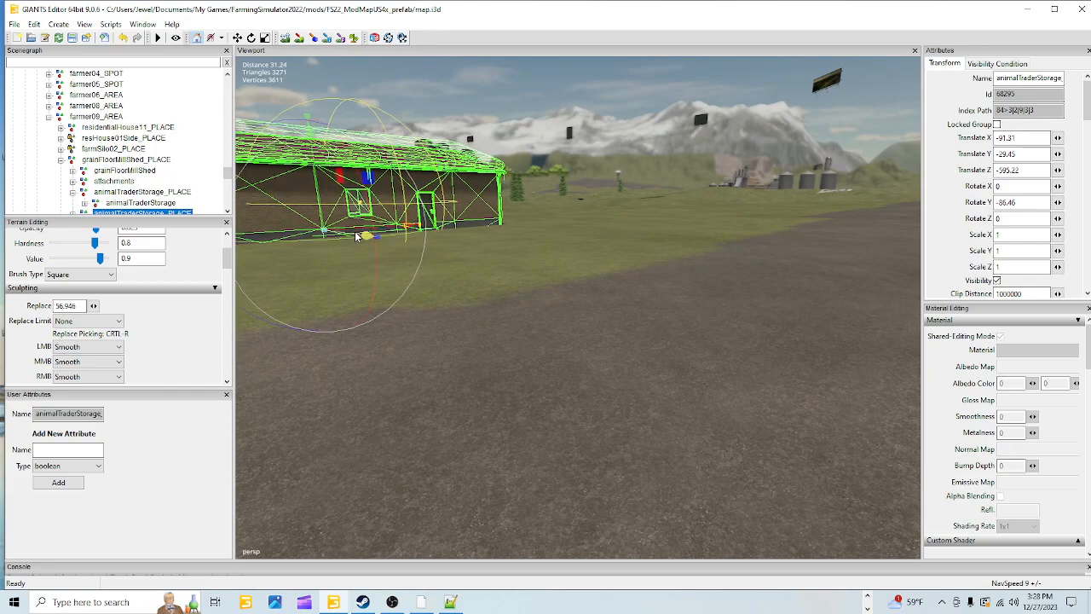
pyautogui.moveTo(356, 236)
pyautogui.mouseDown()
pyautogui.moveTo(310, 229)
pyautogui.moveTo(350, 232)
pyautogui.mouseUp()
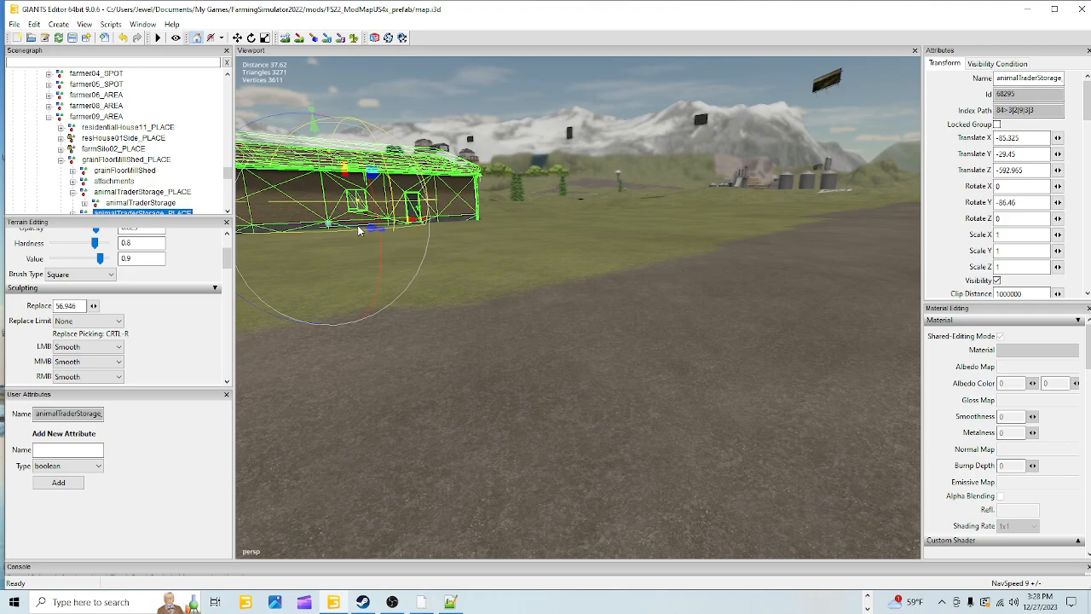
pyautogui.moveTo(358, 230); pyautogui.dragTo(344, 231)
pyautogui.moveTo(489, 373); pyautogui.dragTo(409, 402, button='middle')
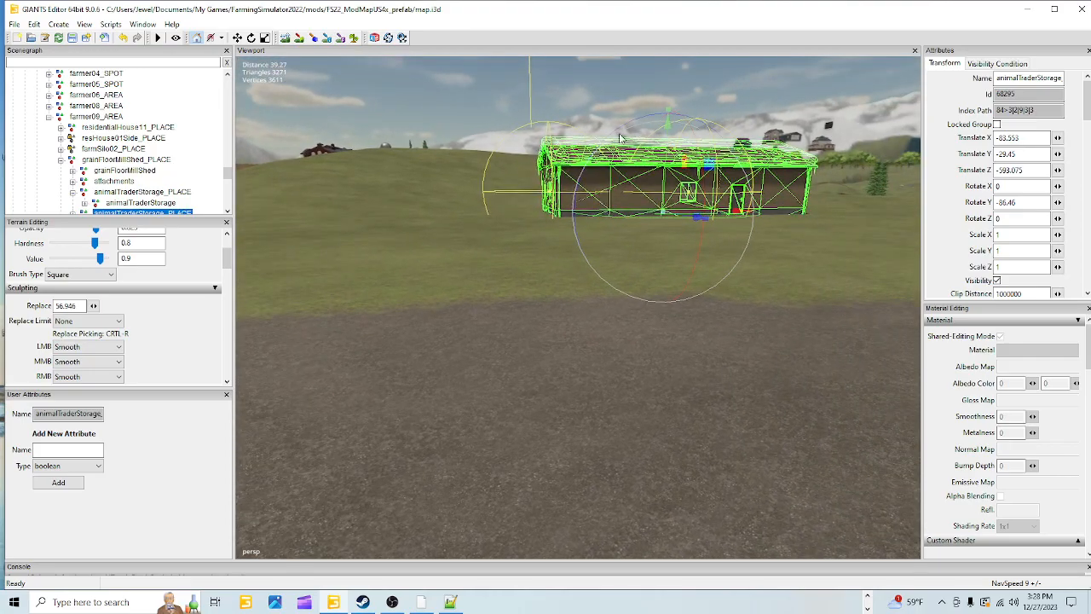
pyautogui.keyDown('alt'); pyautogui.moveTo(570, 324); pyautogui.dragTo(726, 365); pyautogui.keyUp('alt')
pyautogui.keyDown('alt'); pyautogui.moveTo(597, 366); pyautogui.dragTo(545, 416); pyautogui.keyUp('alt')
pyautogui.scroll(3, 545, 413)
pyautogui.scroll(-5, 591, 327)
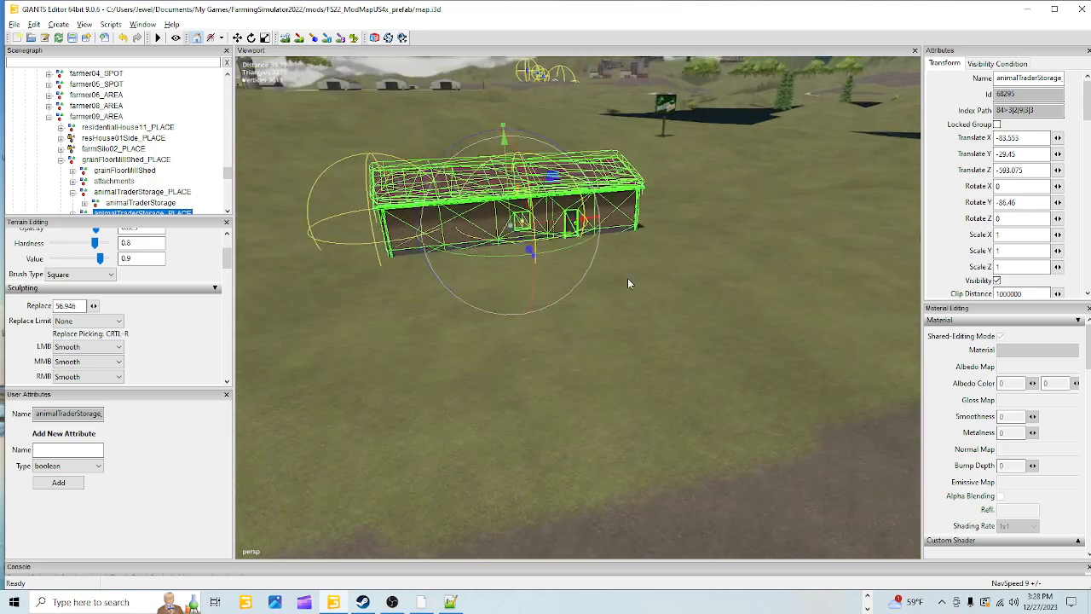
pyautogui.keyDown('alt'); pyautogui.moveTo(609, 363); pyautogui.dragTo(699, 339); pyautogui.keyUp('alt')
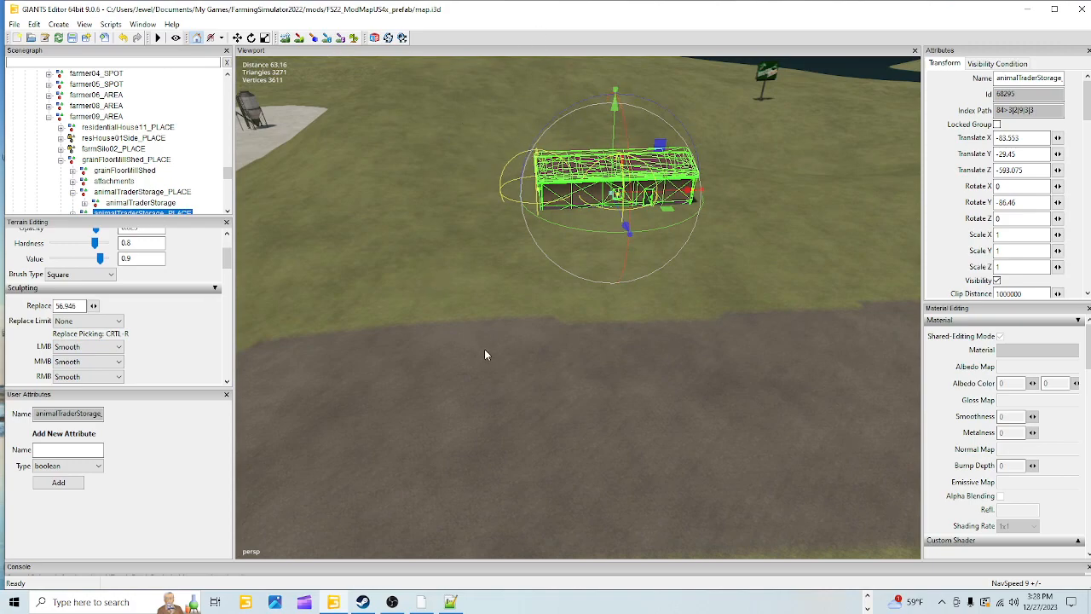
# - Rotate the duplicated storage building to -90 on Y and check its alignment with the road
pyautogui.moveTo(617, 245); pyautogui.dragTo(763, 228)
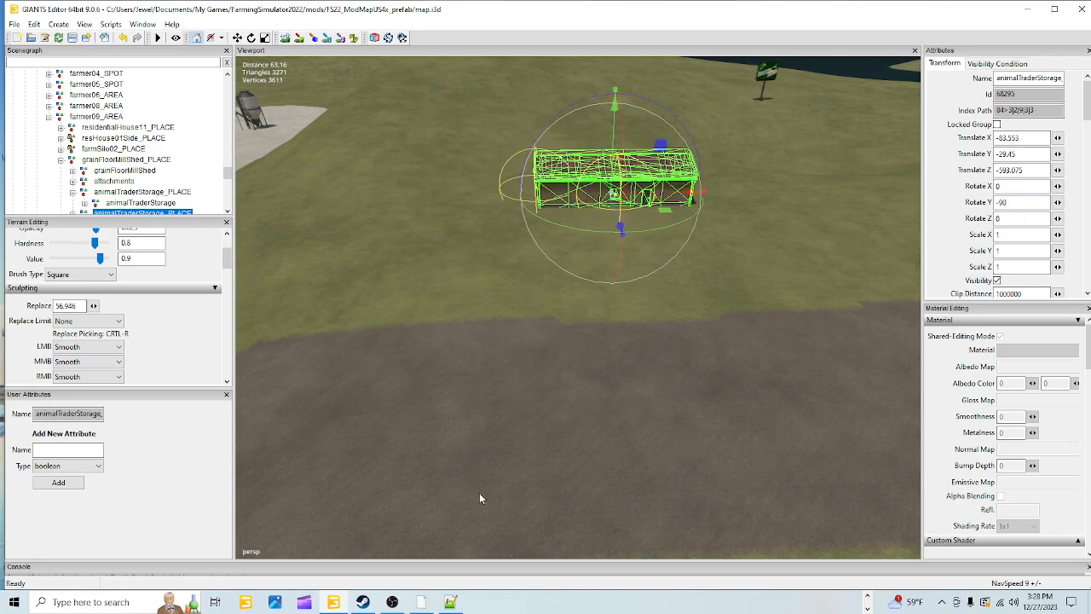
pyautogui.scroll(4, 583, 405)
pyautogui.keyDown('alt'); pyautogui.moveTo(519, 343); pyautogui.dragTo(685, 287); pyautogui.keyUp('alt')
pyautogui.scroll(-2, 598, 324)
pyautogui.moveTo(596, 318)
pyautogui.keyDown('alt'); pyautogui.mouseDown()
pyautogui.moveTo(605, 337)
pyautogui.moveTo(601, 300)
pyautogui.mouseUp(); pyautogui.keyUp('alt')
pyautogui.scroll(-5, 581, 350)
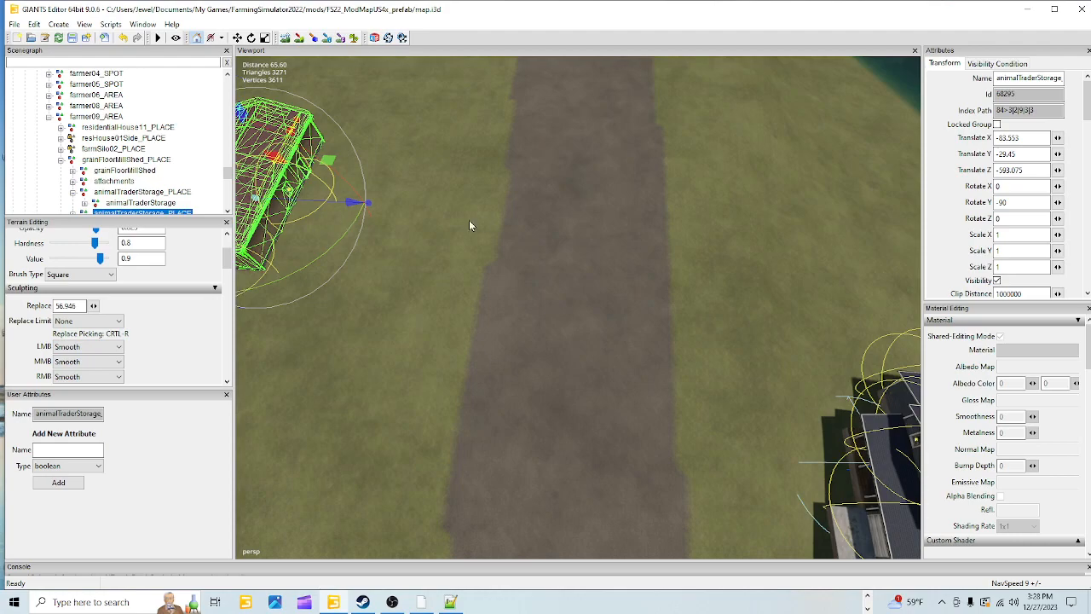
# - Examine the road and the grass in front of the duplicated storage building from several angles
pyautogui.scroll(4, 588, 367)
pyautogui.keyDown('alt'); pyautogui.moveTo(607, 345); pyautogui.dragTo(559, 311); pyautogui.keyUp('alt')
pyautogui.scroll(3, 648, 213)
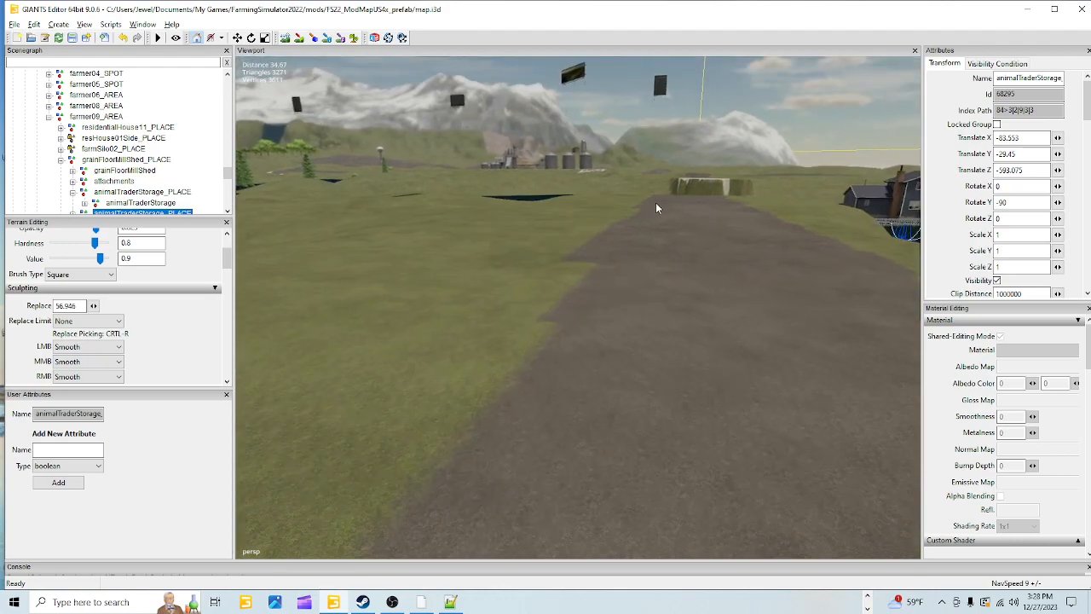
pyautogui.scroll(3, 630, 184)
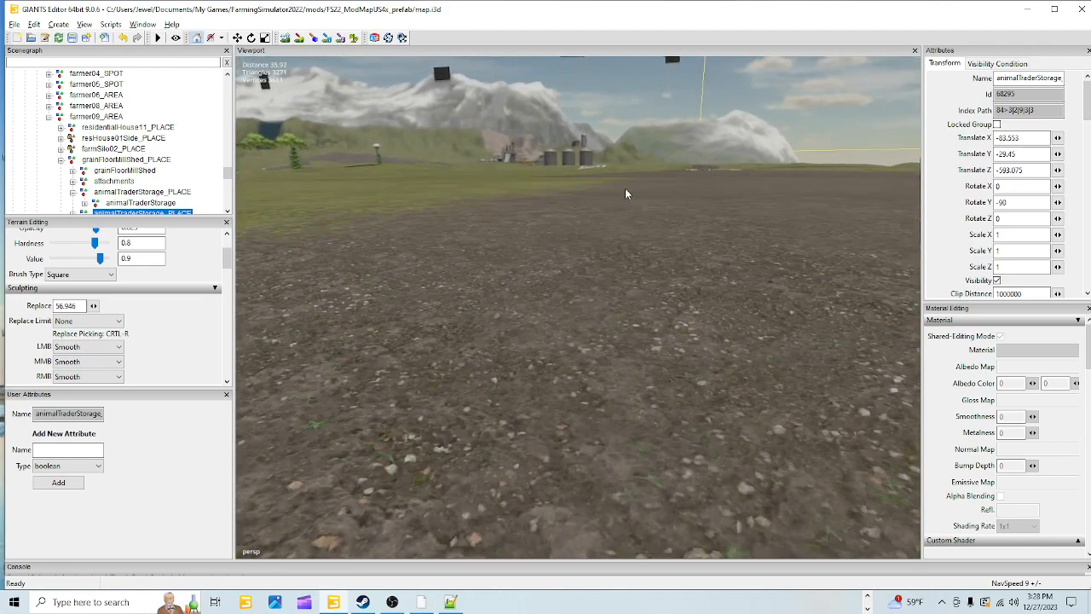
pyautogui.keyDown('alt'); pyautogui.moveTo(628, 181); pyautogui.dragTo(590, 247); pyautogui.keyUp('alt')
pyautogui.scroll(-4, 626, 319)
pyautogui.keyDown('alt'); pyautogui.moveTo(632, 333); pyautogui.dragTo(528, 165); pyautogui.keyUp('alt')
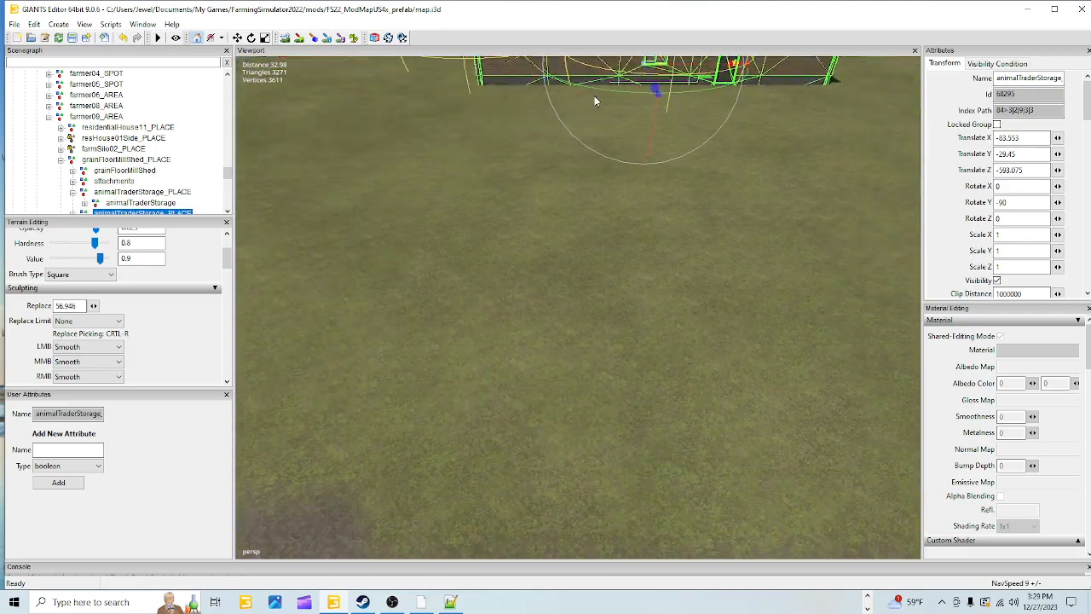
pyautogui.keyDown('alt'); pyautogui.moveTo(477, 224); pyautogui.dragTo(489, 279); pyautogui.keyUp('alt')
pyautogui.scroll(-3, 546, 275)
pyautogui.keyDown('alt'); pyautogui.moveTo(562, 275); pyautogui.dragTo(564, 243); pyautogui.keyUp('alt')
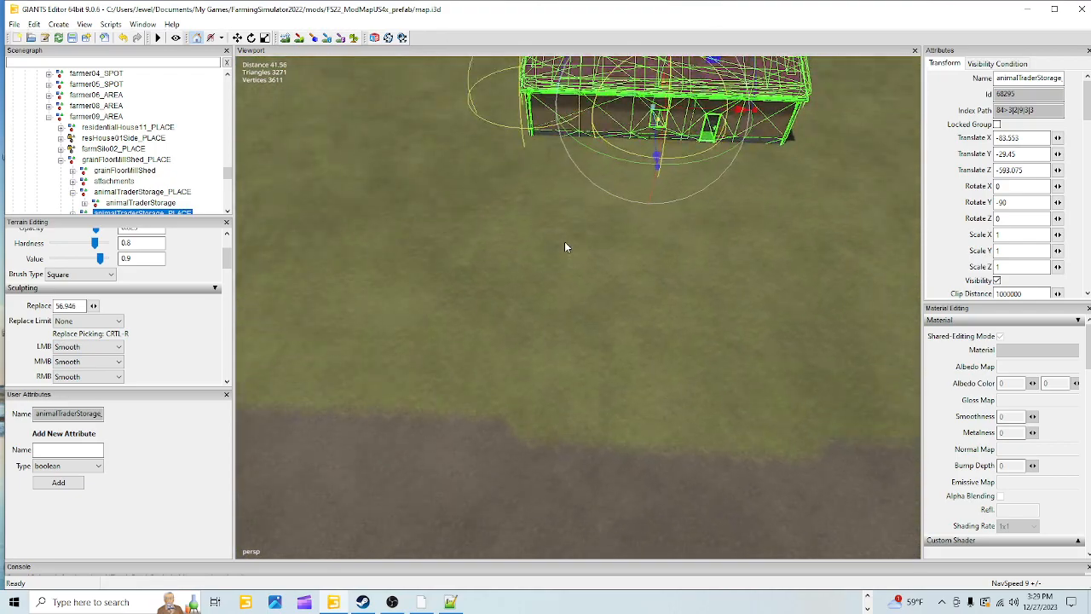
# - Move the duplicated storage building along the roadside to about Z -576.261
pyautogui.click(297, 39)
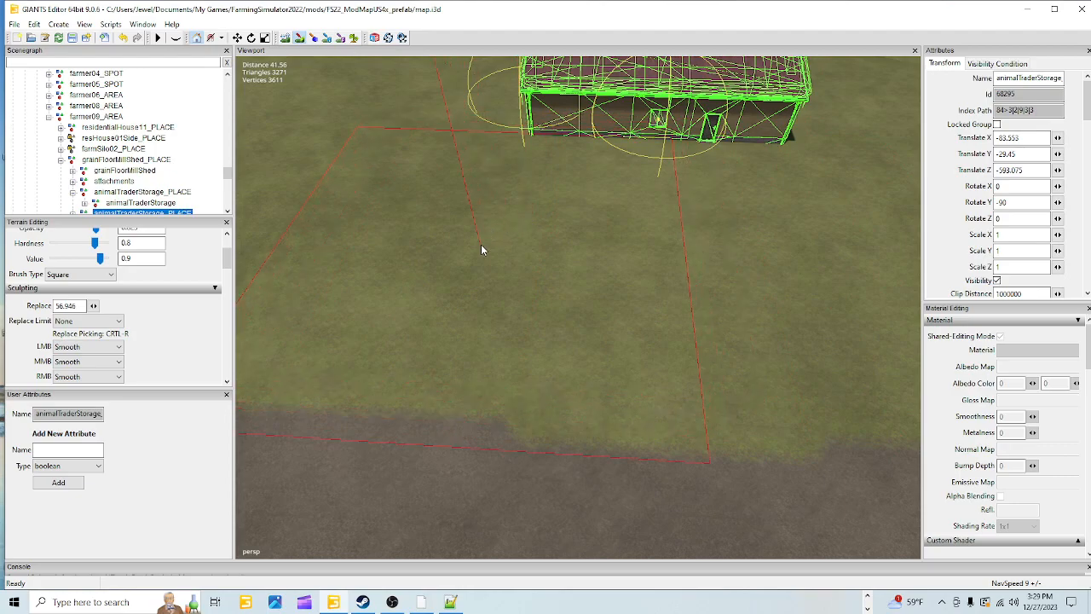
pyautogui.click(300, 40)
pyautogui.moveTo(552, 469)
pyautogui.keyDown('alt'); pyautogui.mouseDown()
pyautogui.moveTo(562, 386)
pyautogui.moveTo(563, 402)
pyautogui.moveTo(792, 450)
pyautogui.moveTo(588, 440)
pyautogui.moveTo(445, 402)
pyautogui.moveTo(382, 407)
pyautogui.moveTo(538, 467)
pyautogui.moveTo(718, 485)
pyautogui.moveTo(729, 500)
pyautogui.moveTo(500, 527)
pyautogui.moveTo(583, 307)
pyautogui.moveTo(818, 353)
pyautogui.mouseUp(); pyautogui.keyUp('alt')
pyautogui.keyDown('alt'); pyautogui.moveTo(483, 441); pyautogui.dragTo(640, 431); pyautogui.keyUp('alt')
pyautogui.keyDown('alt'); pyautogui.moveTo(640, 367); pyautogui.dragTo(577, 376); pyautogui.keyUp('alt')
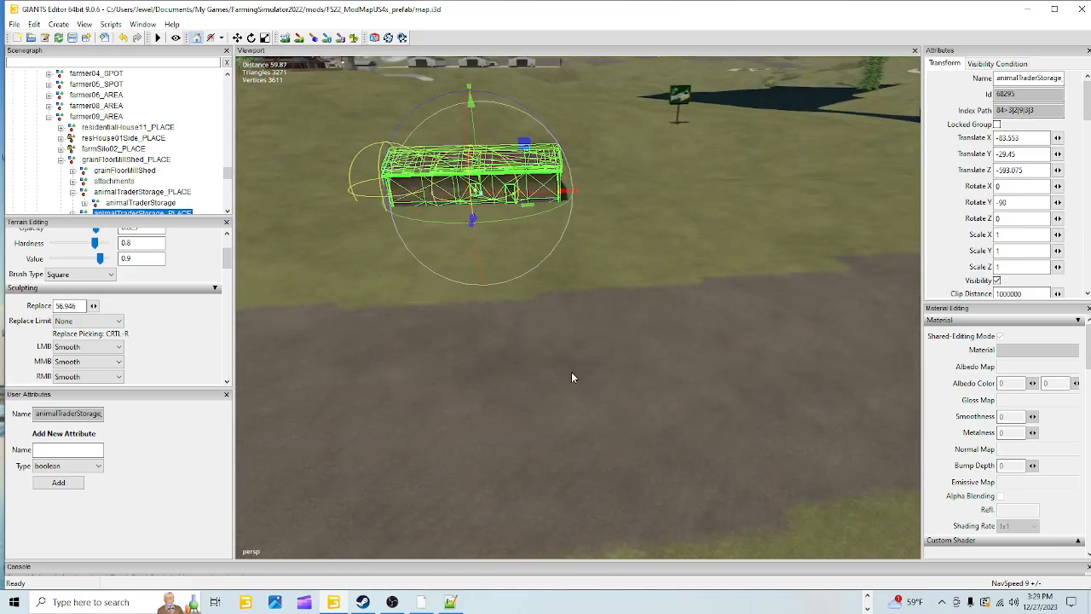
pyautogui.press('f')
pyautogui.moveTo(614, 263); pyautogui.dragTo(753, 269)
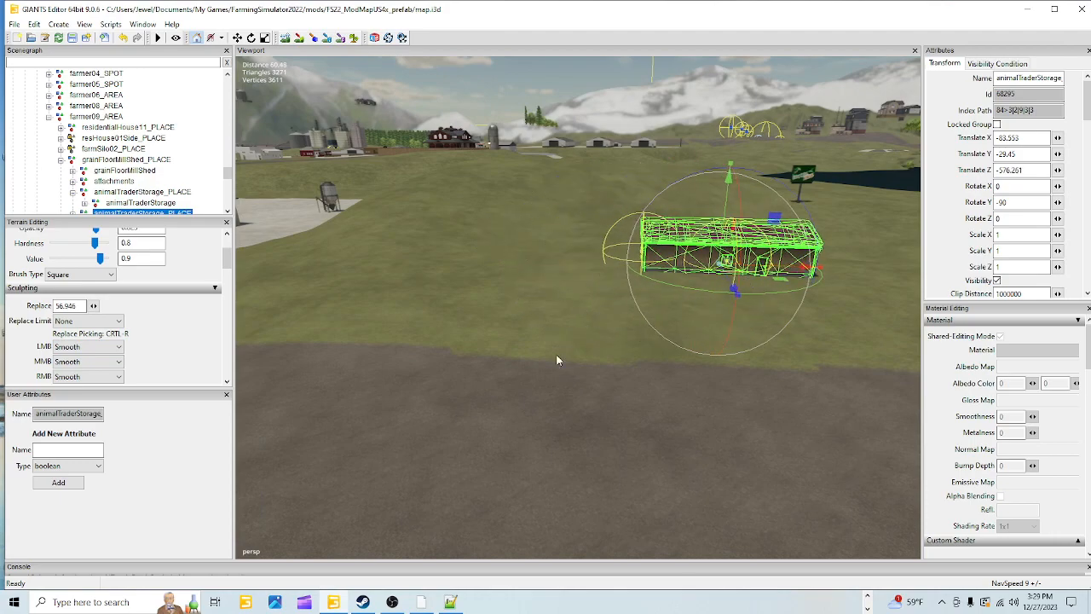
# - Shift the duplicated storage building farther from the gravel yard, to about Z -568.778
pyautogui.keyDown('alt'); pyautogui.moveTo(564, 348); pyautogui.dragTo(478, 353); pyautogui.keyUp('alt')
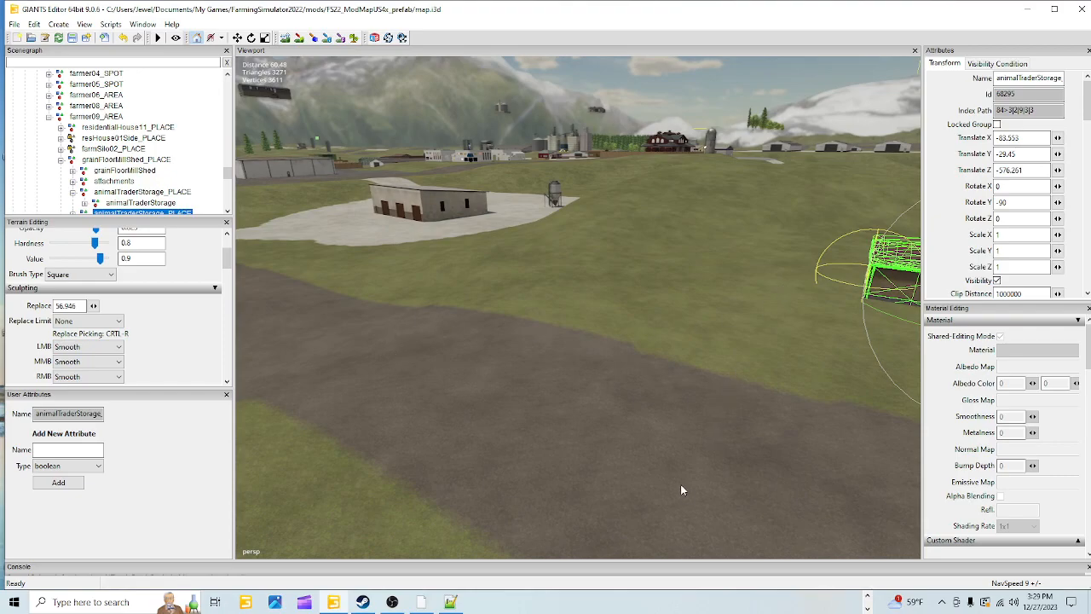
pyautogui.keyDown('alt'); pyautogui.moveTo(724, 323); pyautogui.dragTo(227, 451); pyautogui.keyUp('alt')
pyautogui.rightClick(285, 300)
pyautogui.click(424, 508)
pyautogui.keyDown('alt'); pyautogui.moveTo(423, 509); pyautogui.dragTo(390, 370); pyautogui.keyUp('alt')
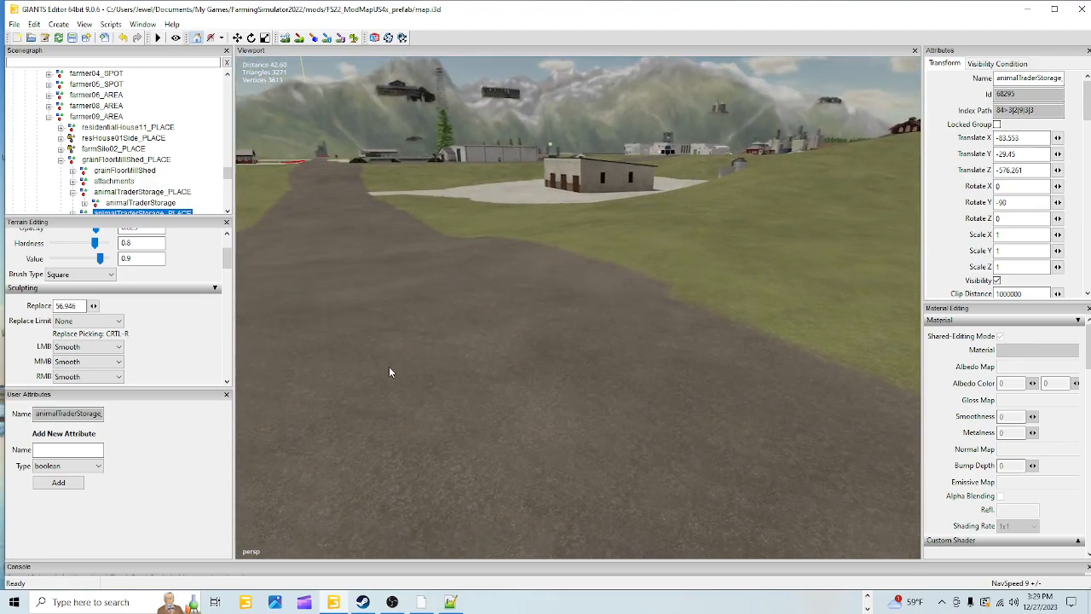
pyautogui.keyDown('alt'); pyautogui.moveTo(501, 411); pyautogui.dragTo(653, 410); pyautogui.keyUp('alt')
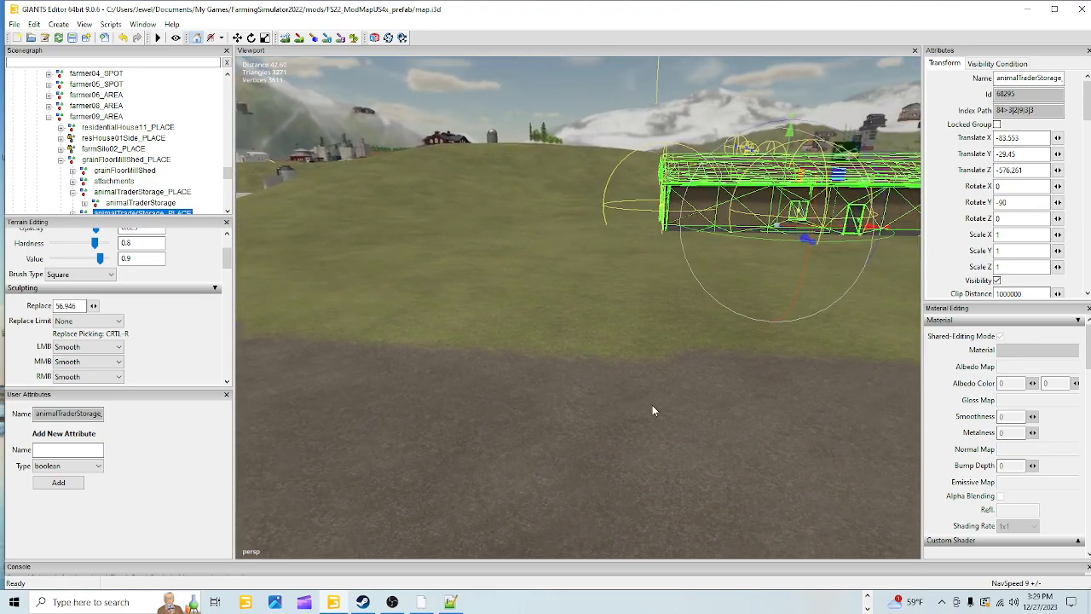
pyautogui.keyDown('alt'); pyautogui.moveTo(625, 358); pyautogui.dragTo(763, 337); pyautogui.keyUp('alt')
pyautogui.moveTo(583, 270); pyautogui.dragTo(517, 424)
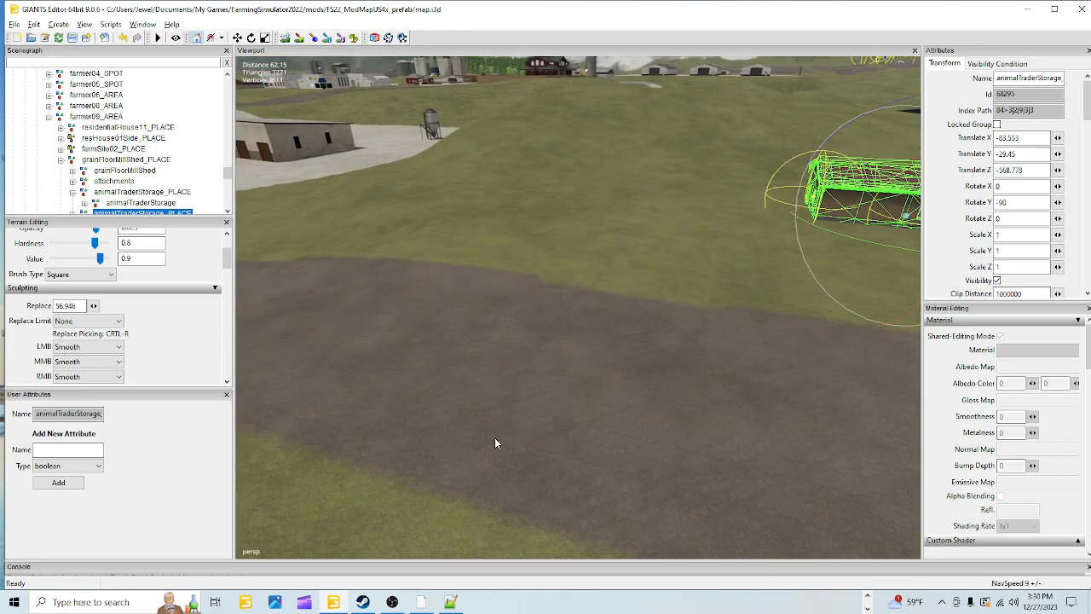
# - Examine the terrain between the road and the storage building to judge how level the site is
pyautogui.keyDown('alt'); pyautogui.moveTo(495, 438); pyautogui.dragTo(585, 219, button='right'); pyautogui.keyUp('alt')
pyautogui.keyDown('alt'); pyautogui.moveTo(539, 375); pyautogui.dragTo(633, 242); pyautogui.keyUp('alt')
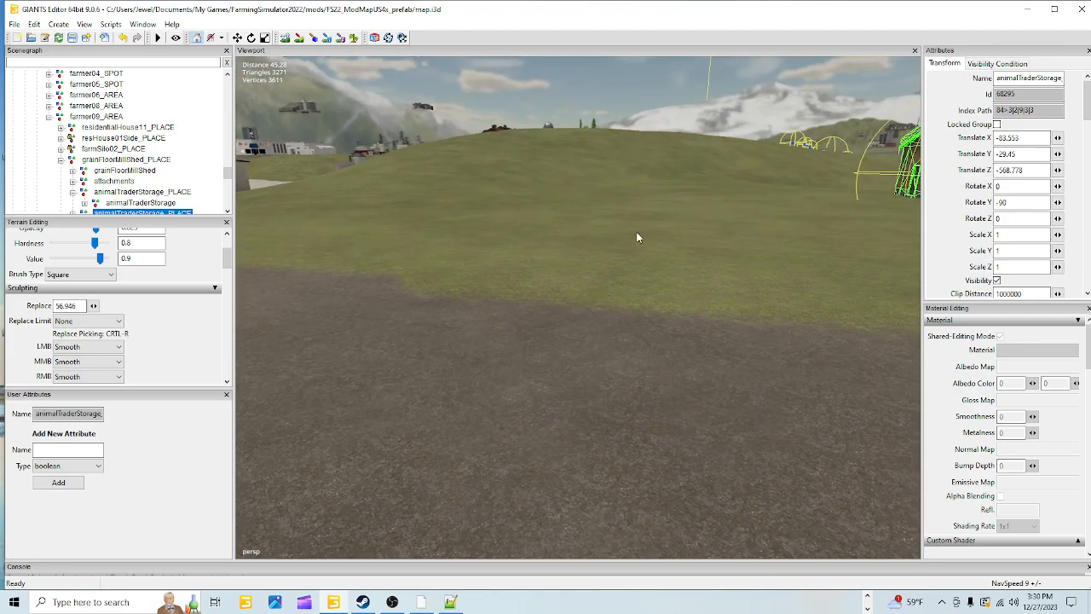
pyautogui.keyDown('alt'); pyautogui.moveTo(619, 297); pyautogui.dragTo(640, 373); pyautogui.keyUp('alt')
pyautogui.keyDown('alt'); pyautogui.moveTo(640, 375); pyautogui.dragTo(605, 397, button='right'); pyautogui.keyUp('alt')
pyautogui.keyDown('alt'); pyautogui.moveTo(604, 397); pyautogui.dragTo(609, 316); pyautogui.keyUp('alt')
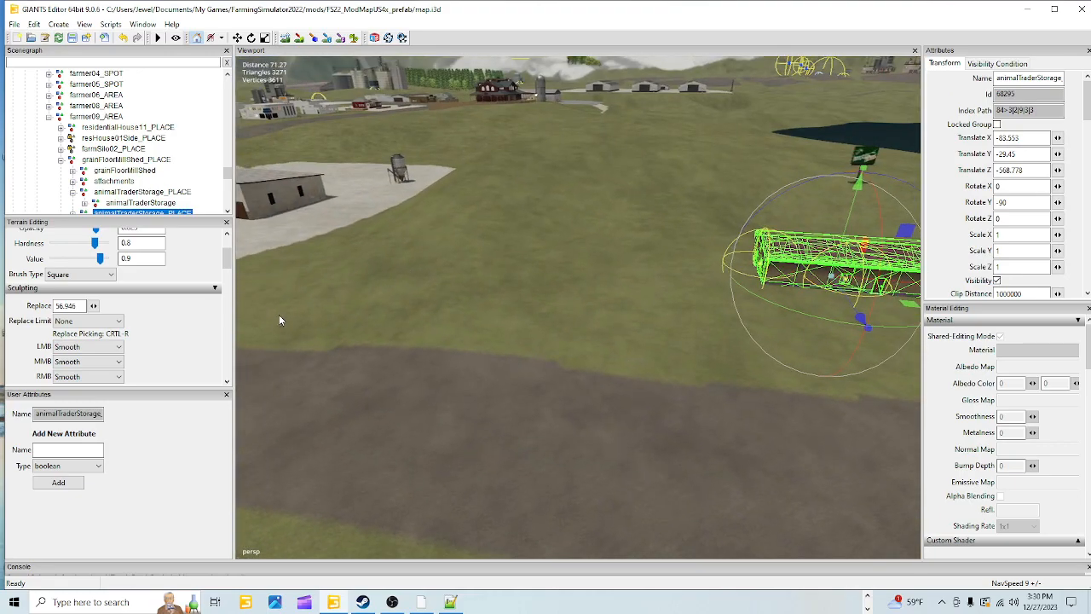
pyautogui.keyDown('alt'); pyautogui.moveTo(366, 341); pyautogui.dragTo(662, 391); pyautogui.keyUp('alt')
pyautogui.keyDown('alt'); pyautogui.moveTo(662, 391); pyautogui.dragTo(652, 347, button='right'); pyautogui.keyUp('alt')
pyautogui.keyDown('alt'); pyautogui.moveTo(652, 346); pyautogui.dragTo(605, 376); pyautogui.keyUp('alt')
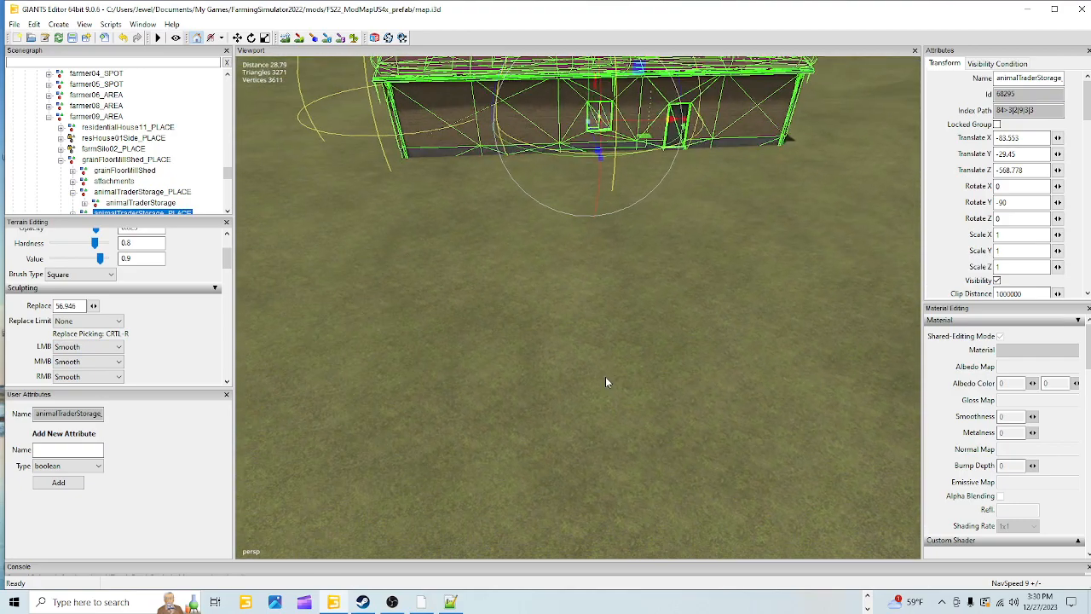
pyautogui.keyDown('alt'); pyautogui.moveTo(609, 364); pyautogui.dragTo(624, 390, button='right'); pyautogui.keyUp('alt')
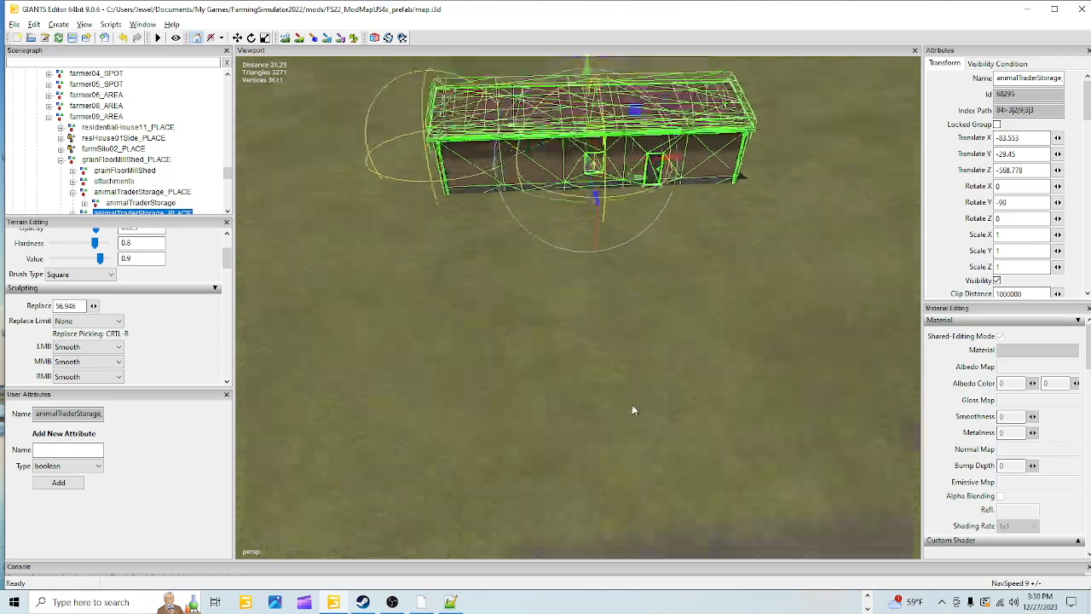
pyautogui.keyDown('alt'); pyautogui.moveTo(598, 457); pyautogui.dragTo(592, 515, button='middle'); pyautogui.keyUp('alt')
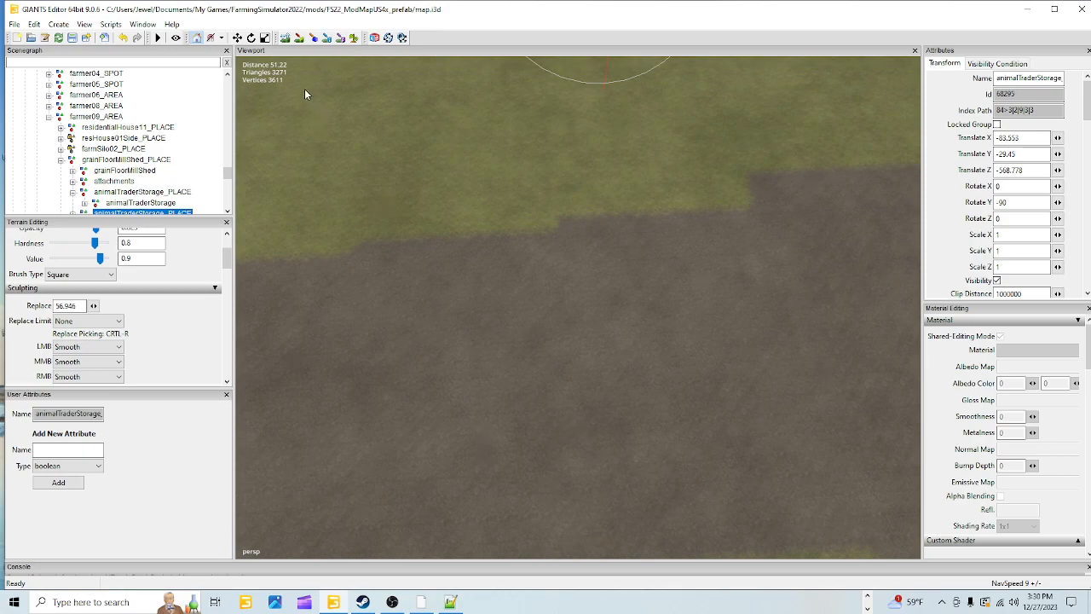
# - Set the primary terrain sculpting action to Replace and pick the road surface's height, 57.366, as the replacement value
pyautogui.click(286, 38)
pyautogui.click(108, 348)
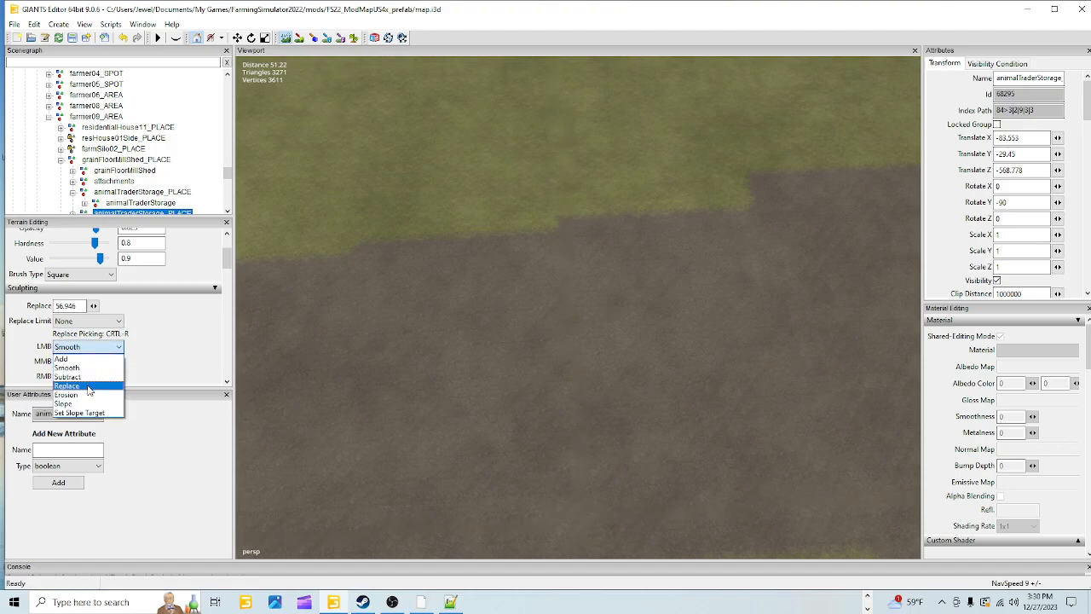
pyautogui.click(91, 389)
pyautogui.scroll(2, 81, 332)
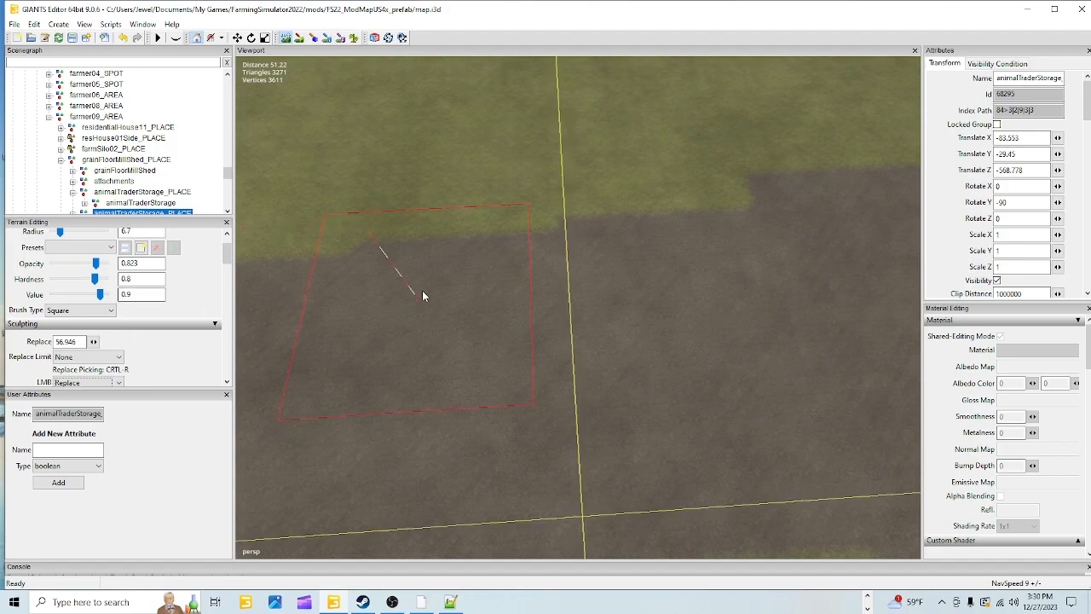
pyautogui.hotkey('ctrl', 'r')
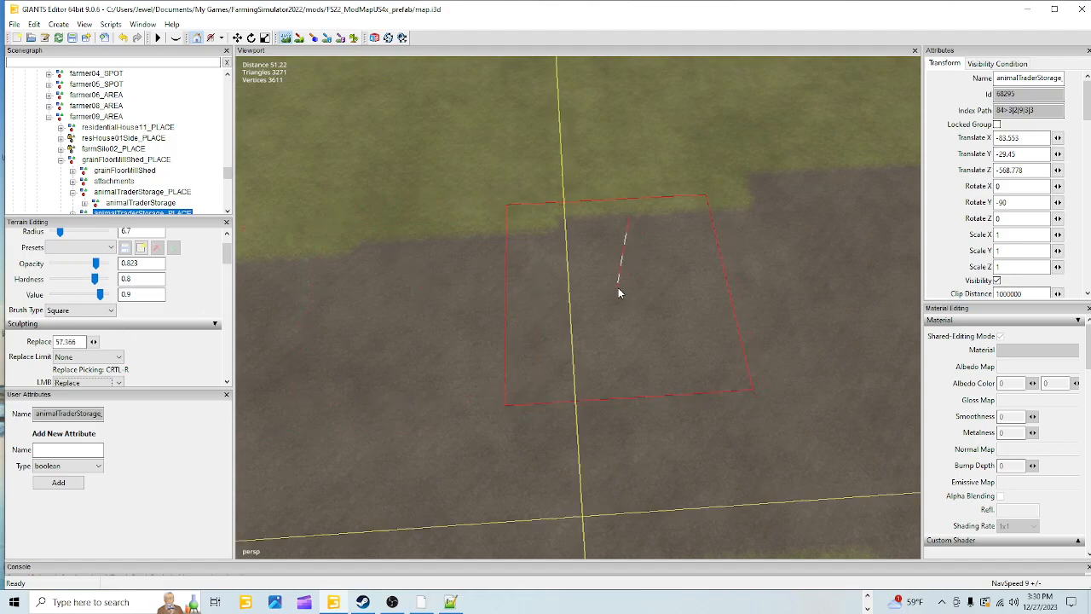
# - Enlarge the sculpting brush to radius 9.7 and level the ground around the storage building to the picked road height
pyautogui.click(288, 41)
pyautogui.moveTo(392, 262)
pyautogui.keyDown('alt'); pyautogui.mouseDown()
pyautogui.moveTo(385, 268)
pyautogui.moveTo(458, 348)
pyautogui.moveTo(689, 34)
pyautogui.moveTo(528, 322)
pyautogui.moveTo(700, 244)
pyautogui.moveTo(714, 277)
pyautogui.moveTo(508, 500)
pyautogui.moveTo(630, 324)
pyautogui.moveTo(672, 297)
pyautogui.moveTo(624, 396)
pyautogui.mouseUp(); pyautogui.keyUp('alt')
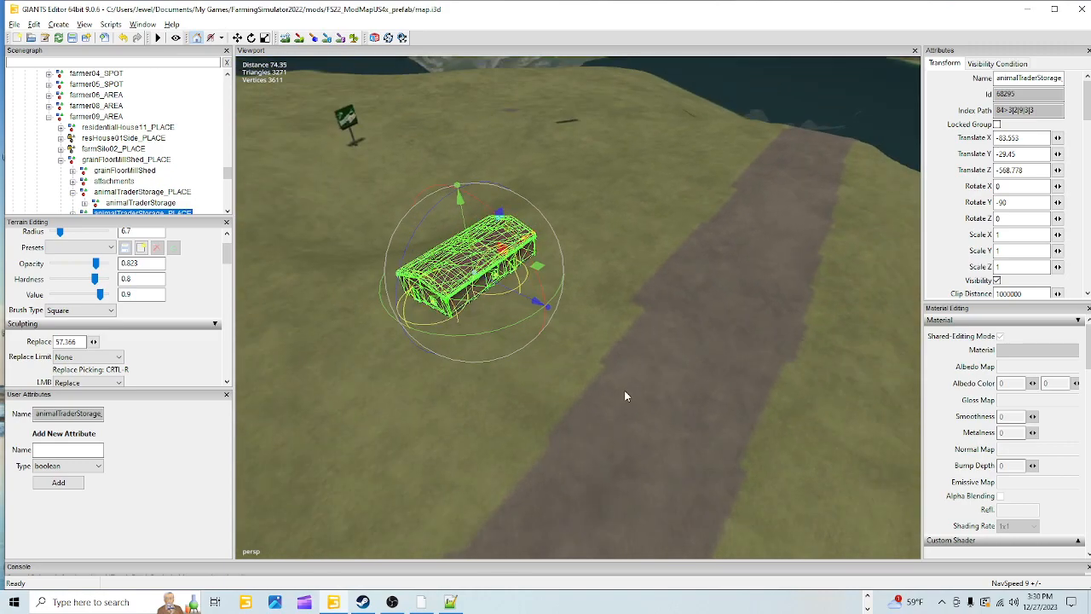
pyautogui.click(283, 39)
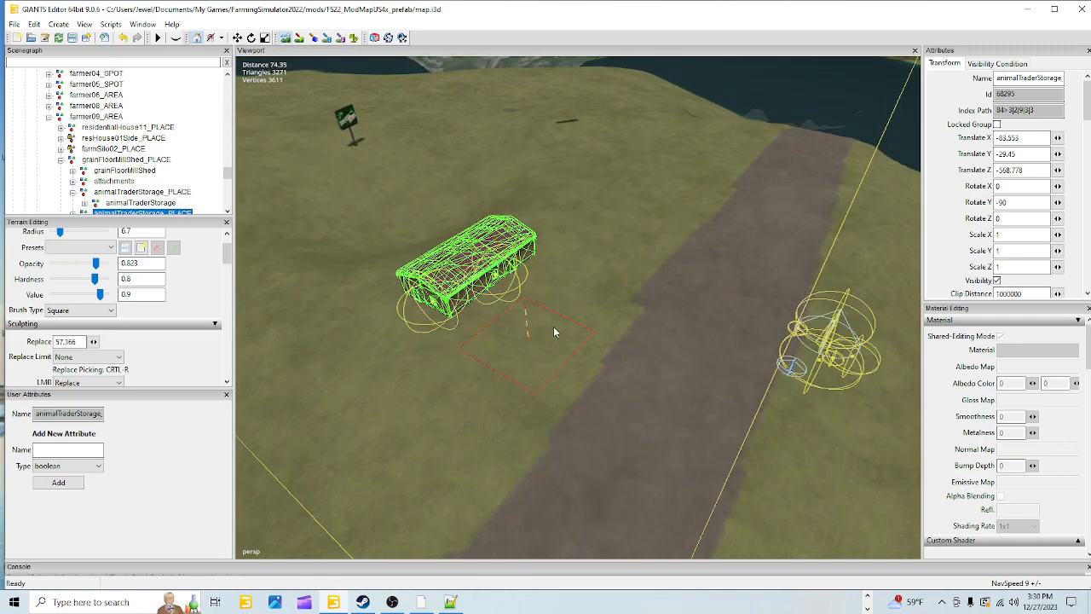
pyautogui.scroll(5, 624, 394)
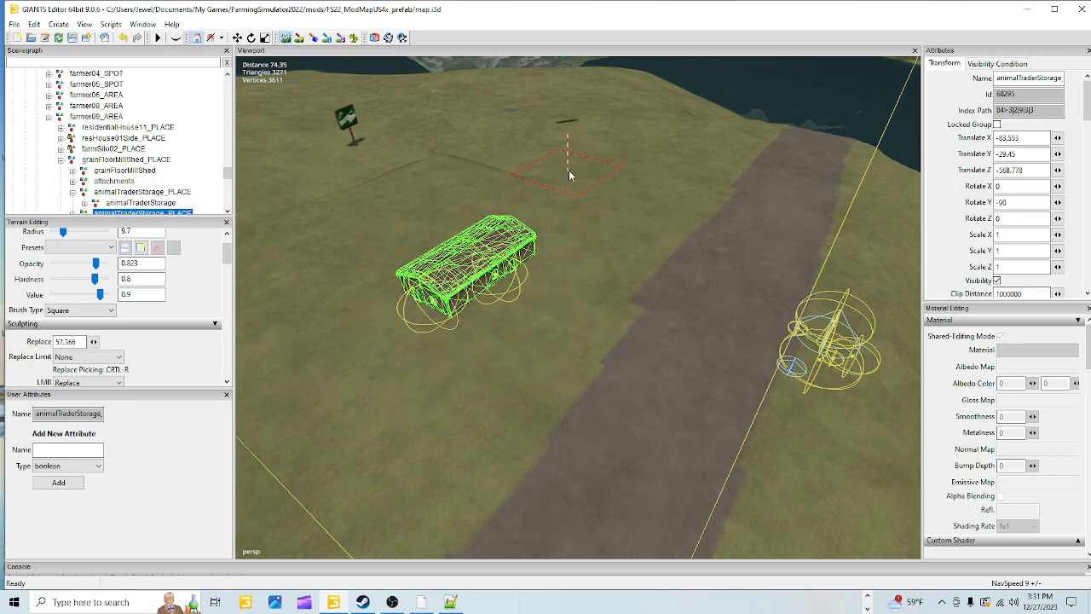
pyautogui.scroll(-3, 184, 373)
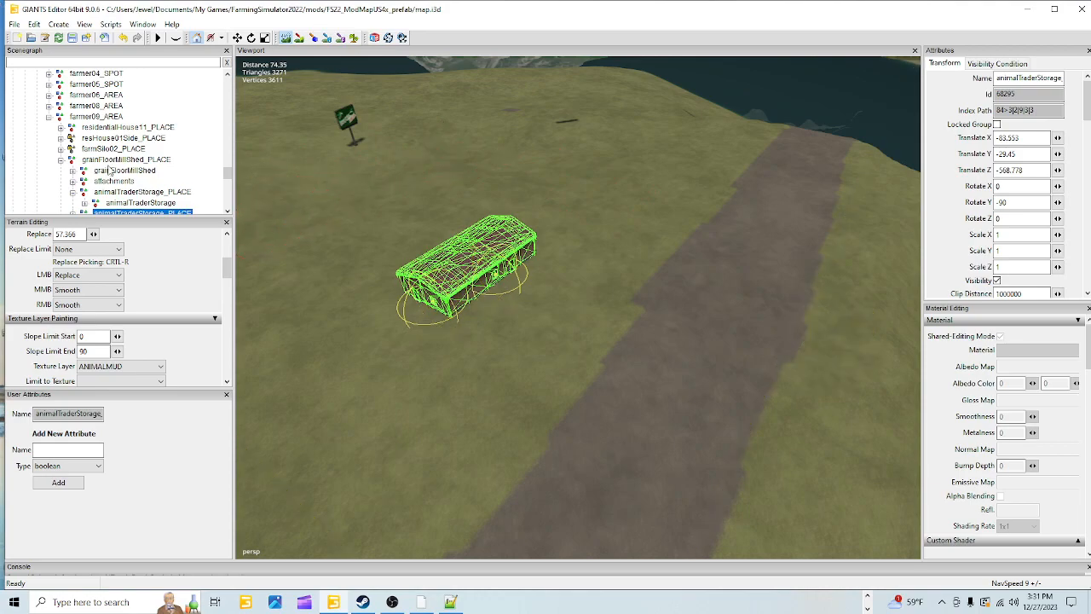
# - Inspect the leveled ground around the storage building and its transition to the road
pyautogui.moveTo(553, 415); pyautogui.dragTo(488, 345, button='right')
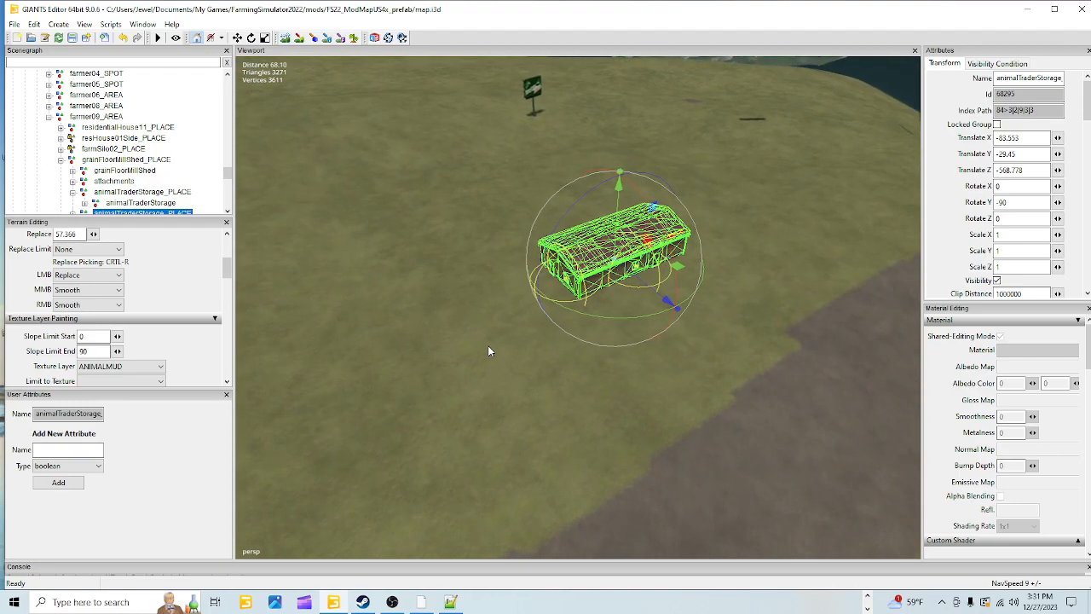
pyautogui.scroll(5, 566, 386)
pyautogui.moveTo(722, 409); pyautogui.dragTo(522, 215, button='right')
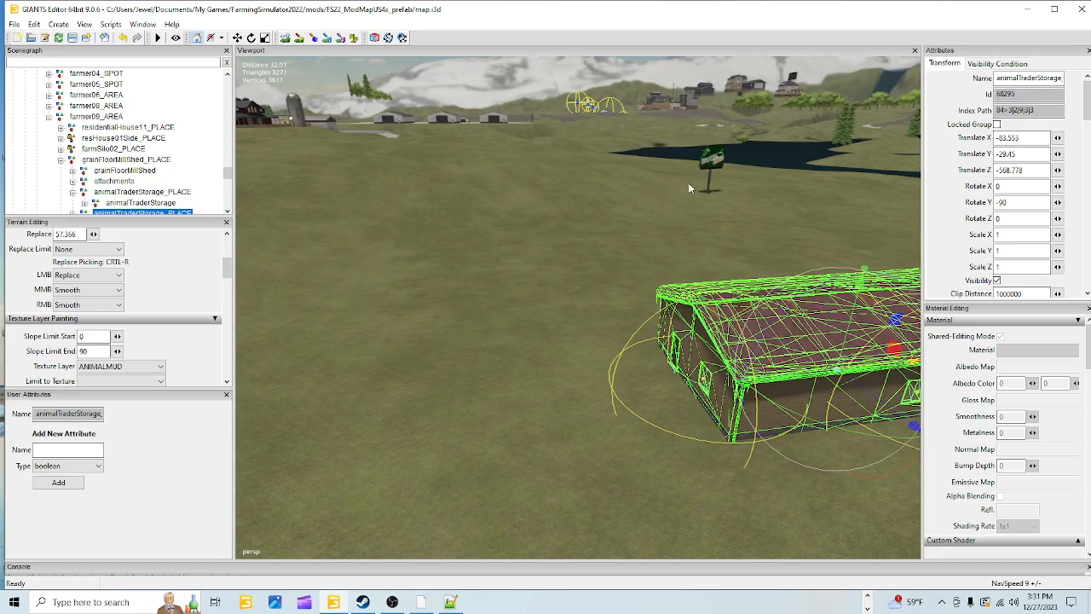
pyautogui.scroll(-3, 680, 196)
pyautogui.keyDown('alt'); pyautogui.moveTo(573, 429); pyautogui.dragTo(805, 433); pyautogui.keyUp('alt')
pyautogui.keyDown('alt'); pyautogui.moveTo(526, 473); pyautogui.dragTo(688, 350, button='middle'); pyautogui.keyUp('alt')
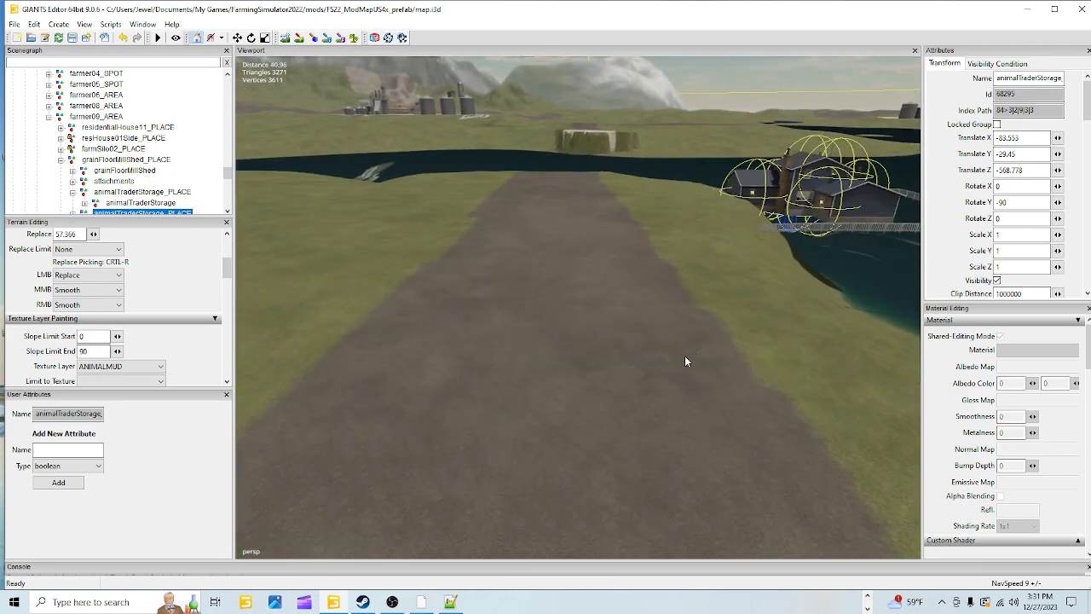
pyautogui.keyDown('alt'); pyautogui.moveTo(689, 351); pyautogui.dragTo(464, 391); pyautogui.keyUp('alt')
pyautogui.keyDown('alt'); pyautogui.moveTo(610, 473); pyautogui.dragTo(483, 332); pyautogui.keyUp('alt')
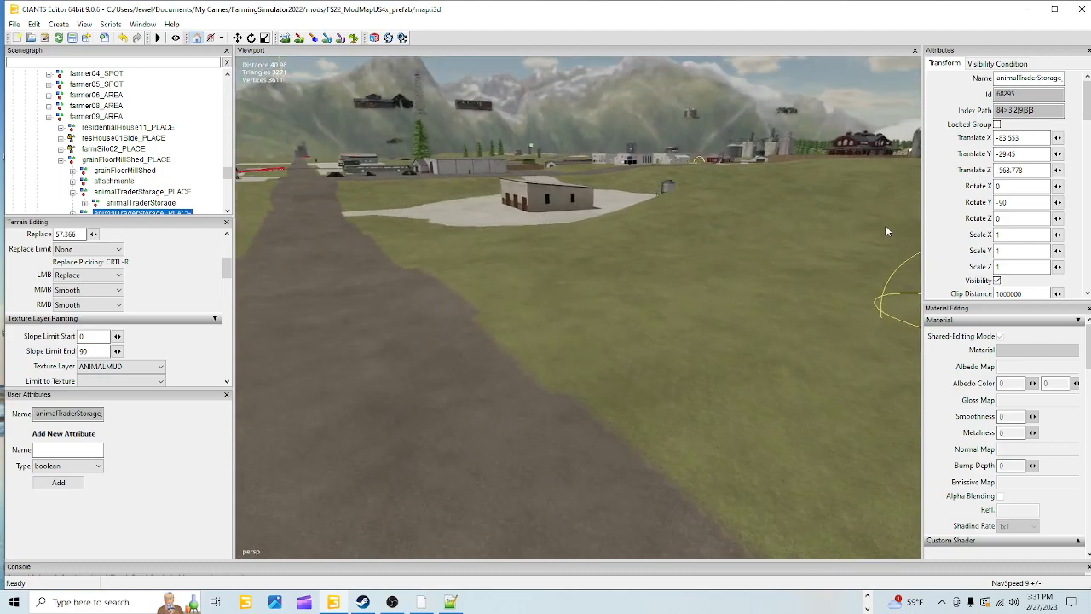
pyautogui.keyDown('alt'); pyautogui.moveTo(484, 440); pyautogui.dragTo(578, 518); pyautogui.keyUp('alt')
pyautogui.scroll(-3, 595, 363)
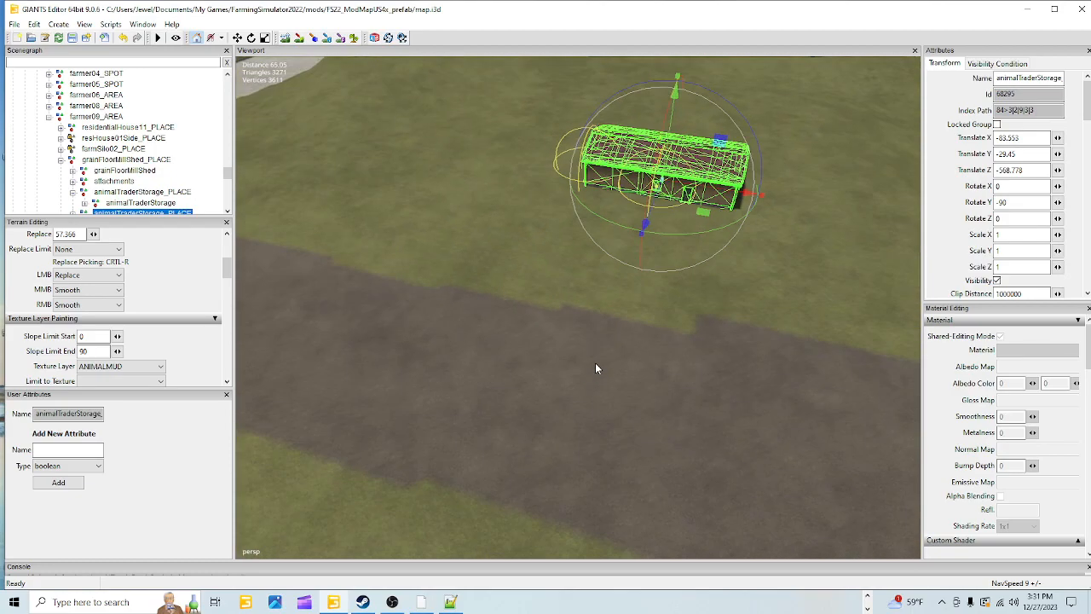
# - Review the roadside between the gravel yard and the storage building, ending with a close look at the building's front
pyautogui.keyDown('alt'); pyautogui.moveTo(595, 363); pyautogui.dragTo(566, 405); pyautogui.keyUp('alt')
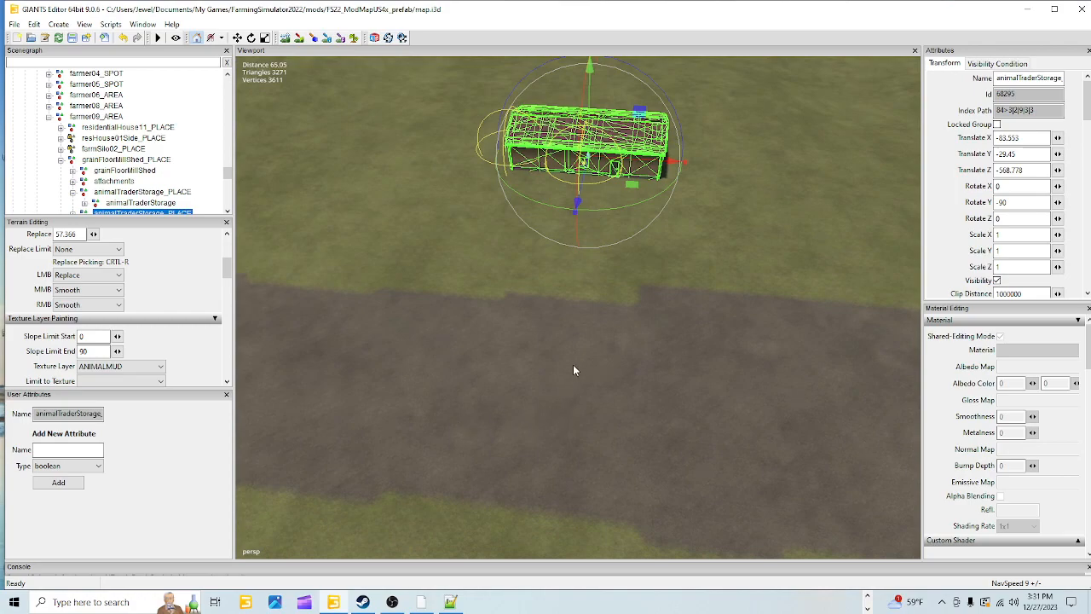
pyautogui.keyDown('alt'); pyautogui.moveTo(610, 394); pyautogui.dragTo(450, 323); pyautogui.keyUp('alt')
pyautogui.scroll(3, 600, 285)
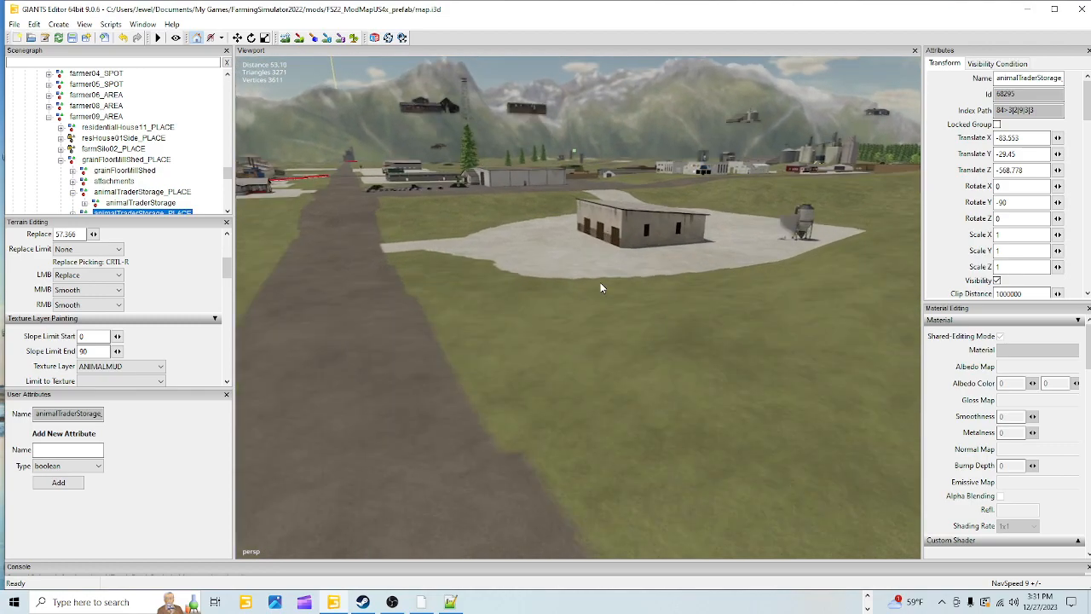
pyautogui.keyDown('alt'); pyautogui.moveTo(600, 282); pyautogui.dragTo(570, 387); pyautogui.keyUp('alt')
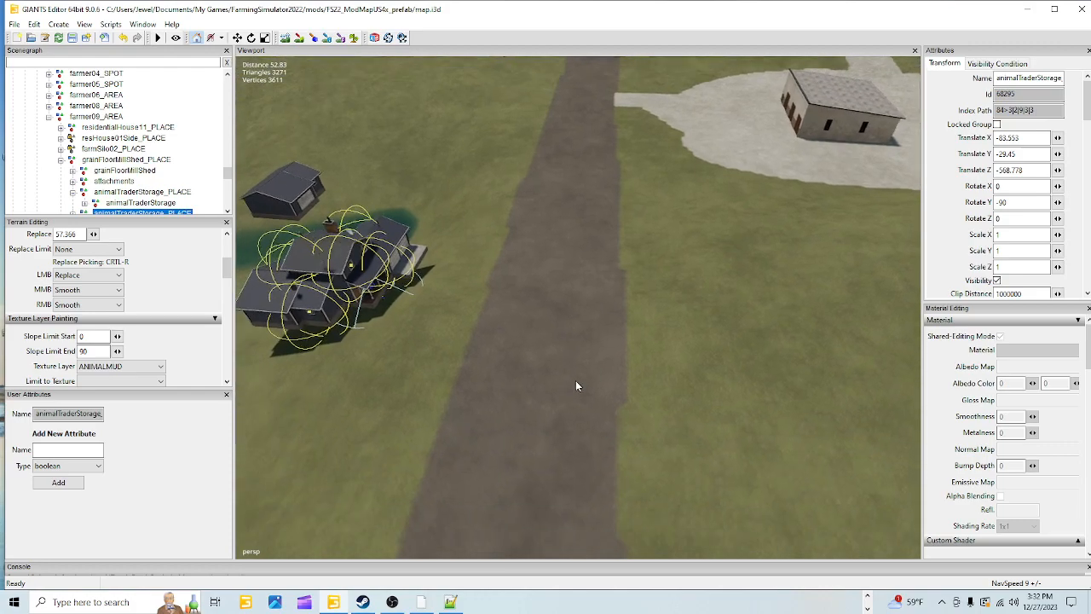
pyautogui.keyDown('alt'); pyautogui.moveTo(559, 424); pyautogui.dragTo(962, 424); pyautogui.keyUp('alt')
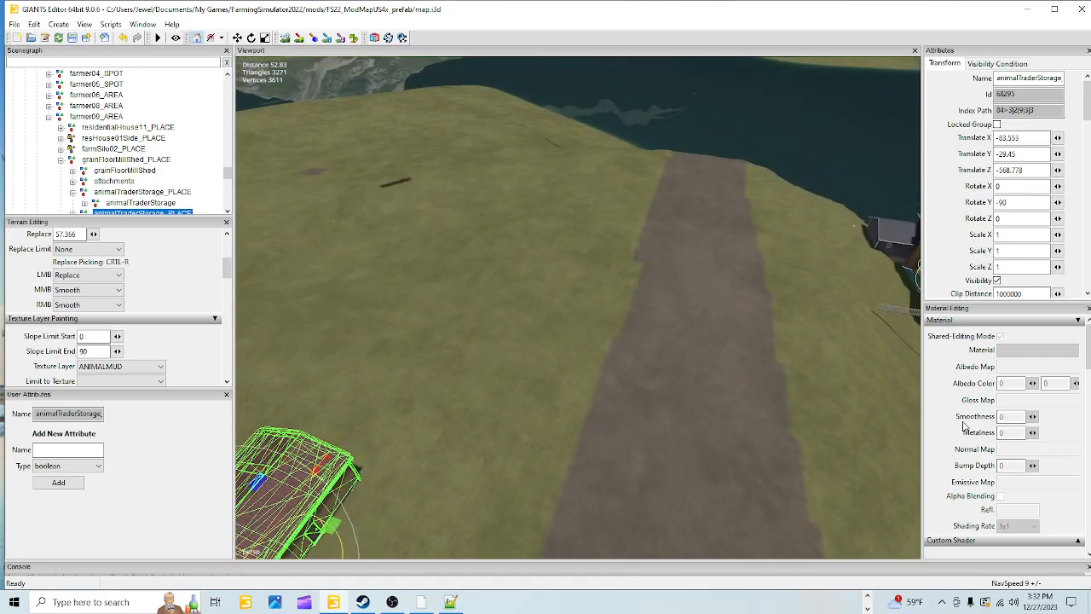
pyautogui.keyDown('alt'); pyautogui.moveTo(673, 395); pyautogui.dragTo(480, 477); pyautogui.keyUp('alt')
pyautogui.scroll(5, 596, 332)
pyautogui.moveTo(627, 395)
pyautogui.keyDown('alt'); pyautogui.mouseDown()
pyautogui.moveTo(623, 314)
pyautogui.moveTo(637, 247)
pyautogui.moveTo(628, 415)
pyautogui.mouseUp(); pyautogui.keyUp('alt')
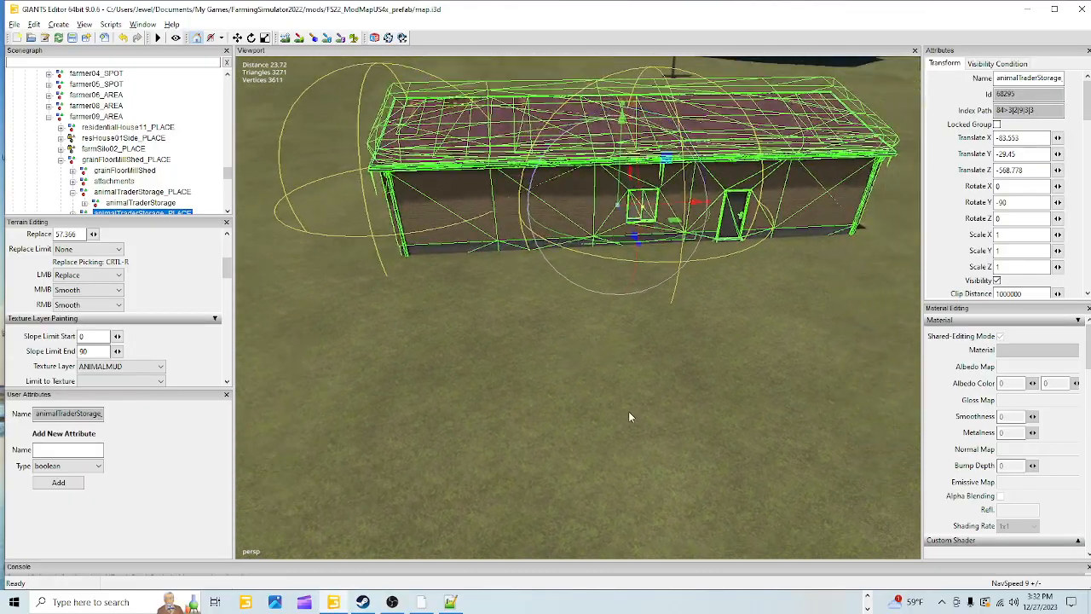
# - Fine-tune the storage building's height on the leveled ground to a Translate Y of -29.452 and check its door sill
pyautogui.scroll(4, 656, 341)
pyautogui.keyDown('alt'); pyautogui.moveTo(662, 326); pyautogui.dragTo(394, 396); pyautogui.keyUp('alt')
pyautogui.scroll(2, 512, 400)
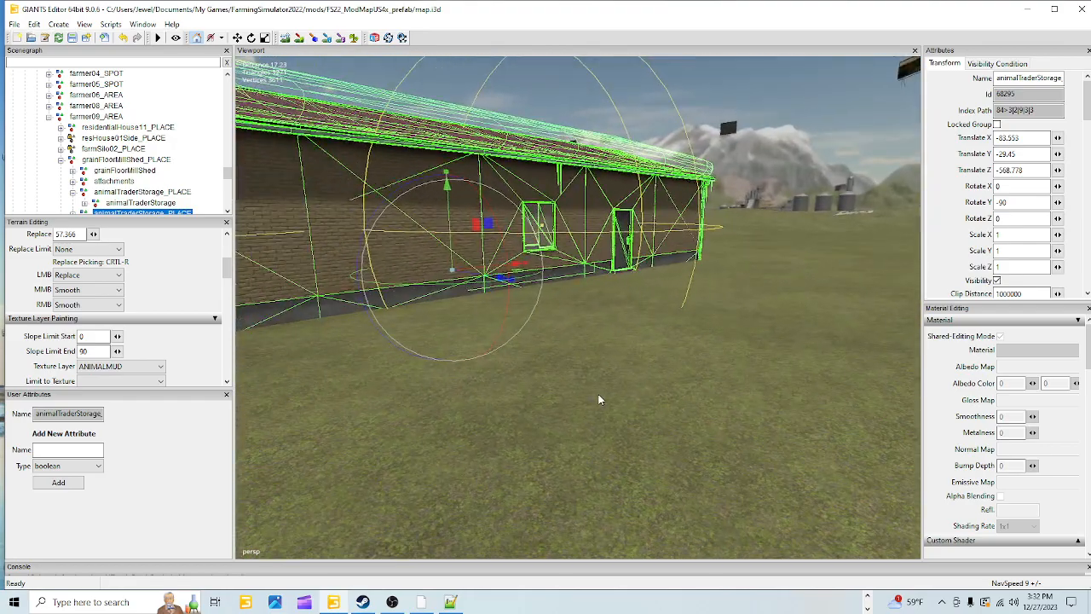
pyautogui.keyDown('alt'); pyautogui.moveTo(599, 399); pyautogui.dragTo(581, 385); pyautogui.keyUp('alt')
pyautogui.moveTo(503, 256)
pyautogui.mouseDown()
pyautogui.moveTo(503, 242)
pyautogui.moveTo(498, 260)
pyautogui.mouseUp()
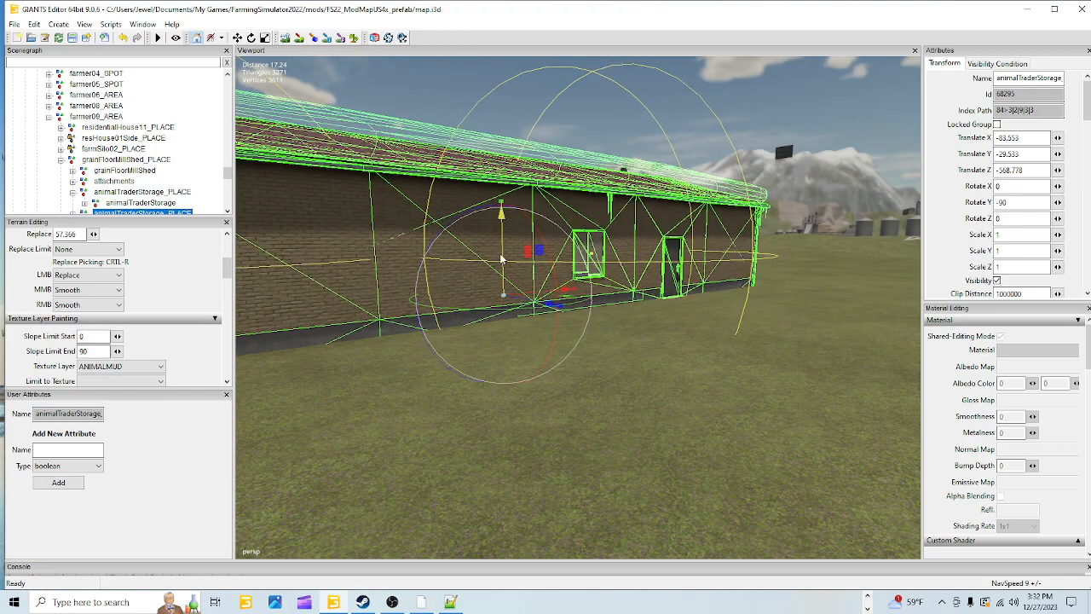
pyautogui.moveTo(503, 259); pyautogui.dragTo(506, 255)
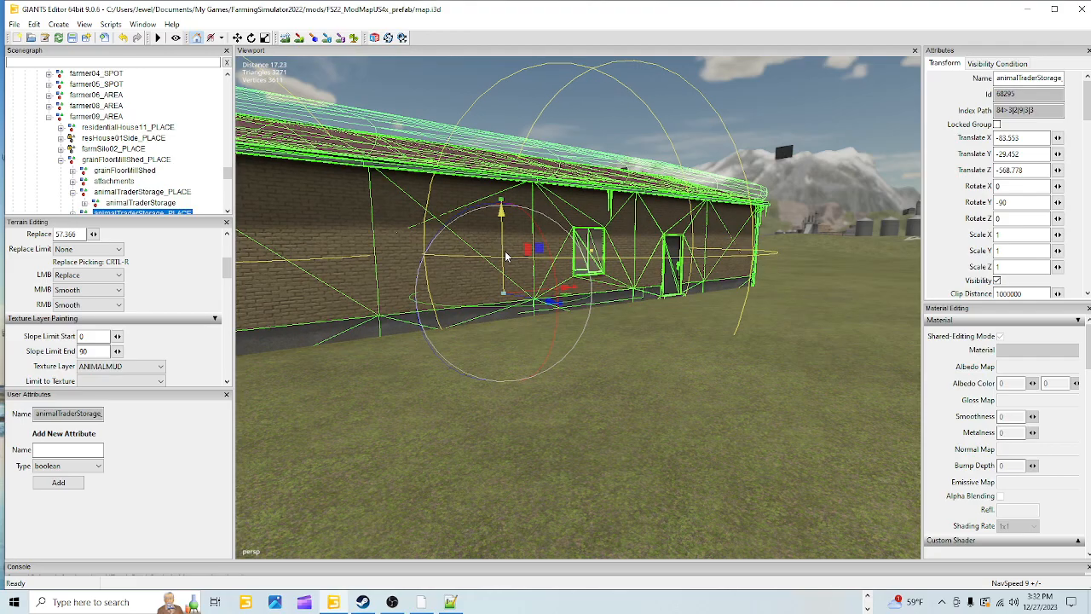
pyautogui.keyDown('alt'); pyautogui.moveTo(577, 398); pyautogui.dragTo(597, 406); pyautogui.keyUp('alt')
pyautogui.scroll(4, 664, 330)
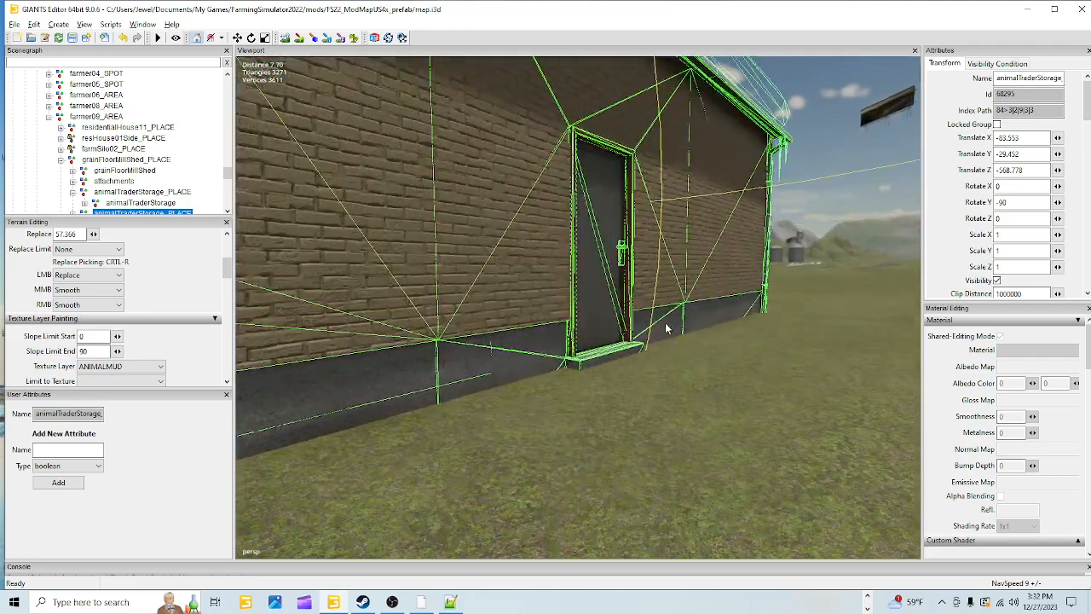
# - Review the storage building's position relative to the dirt road and the grass verge between them
pyautogui.keyDown('alt'); pyautogui.moveTo(780, 373); pyautogui.dragTo(696, 276); pyautogui.keyUp('alt')
pyautogui.scroll(-5, 634, 380)
pyautogui.scroll(-4, 602, 417)
pyautogui.scroll(-5, 623, 406)
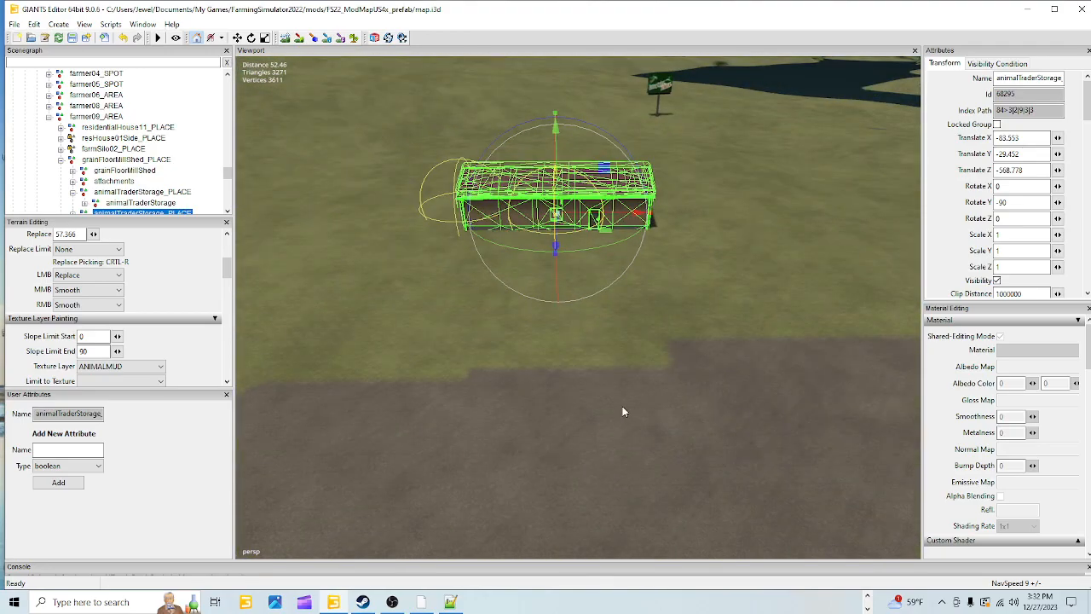
pyautogui.keyDown('alt'); pyautogui.moveTo(622, 403); pyautogui.dragTo(524, 356); pyautogui.keyUp('alt')
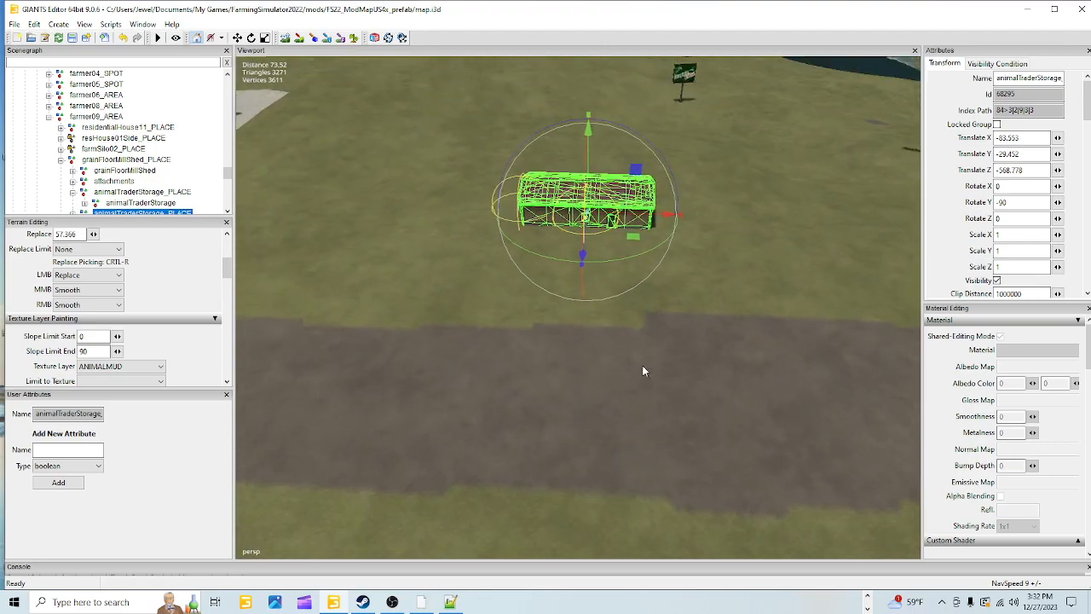
pyautogui.scroll(3, 657, 354)
pyautogui.keyDown('alt'); pyautogui.moveTo(563, 397); pyautogui.dragTo(618, 301); pyautogui.keyUp('alt')
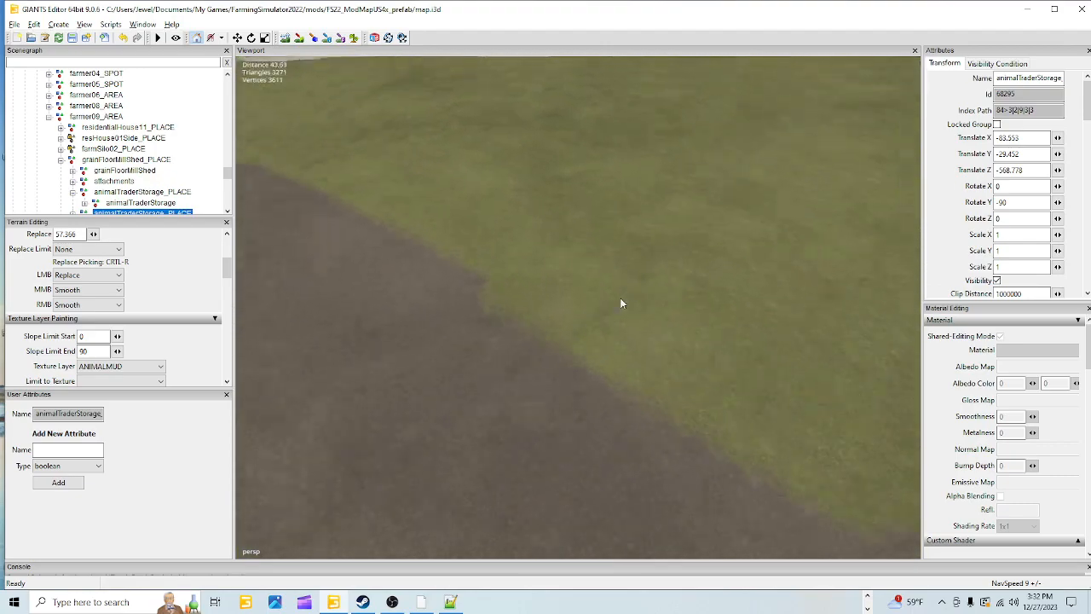
pyautogui.scroll(2, 574, 363)
pyautogui.keyDown('alt'); pyautogui.moveTo(575, 362); pyautogui.dragTo(659, 343); pyautogui.keyUp('alt')
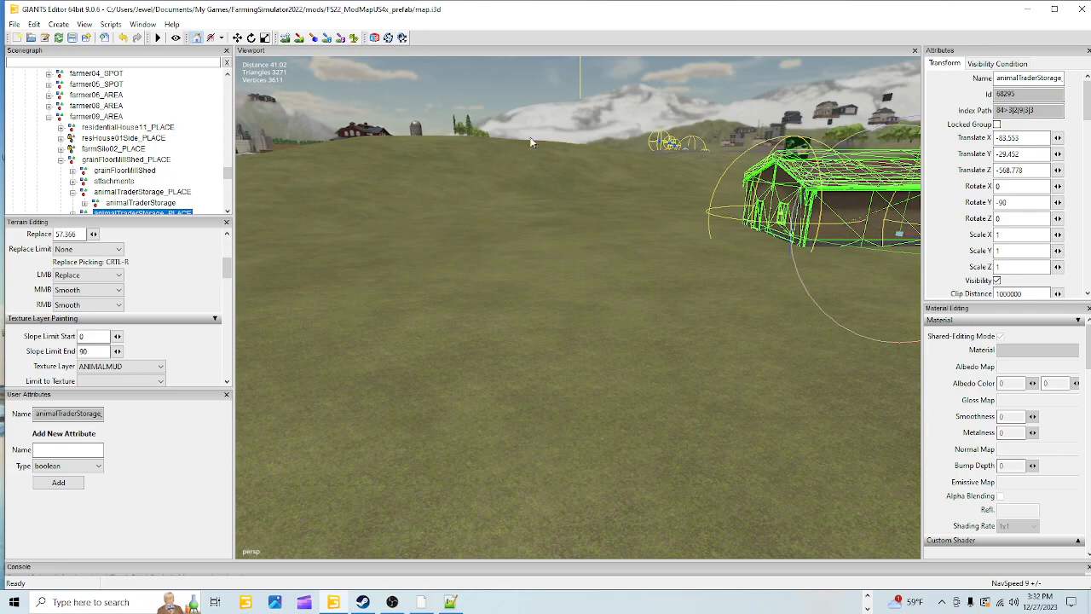
# - Examine the terrain around the storage building from several sides, then survey the lakeside houses across the road
pyautogui.moveTo(620, 398)
pyautogui.keyDown('alt'); pyautogui.mouseDown()
pyautogui.moveTo(691, 260)
pyautogui.moveTo(631, 412)
pyautogui.mouseUp(); pyautogui.keyUp('alt')
pyautogui.scroll(4, 691, 260)
pyautogui.scroll(3, 706, 277)
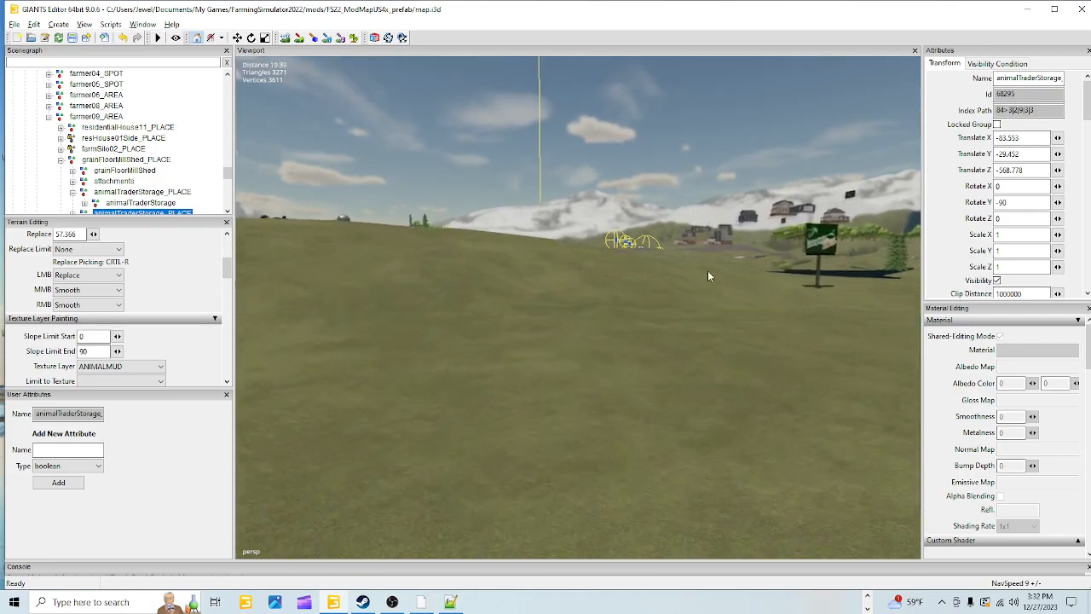
pyautogui.keyDown('alt'); pyautogui.moveTo(558, 436); pyautogui.dragTo(317, 274); pyautogui.keyUp('alt')
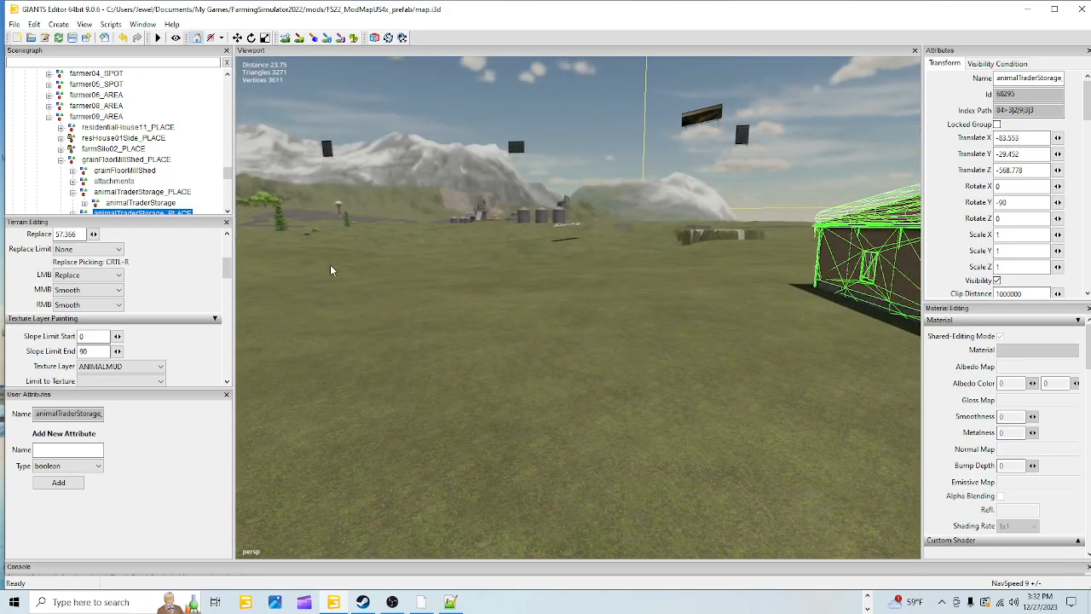
pyautogui.keyDown('alt'); pyautogui.moveTo(659, 389); pyautogui.dragTo(739, 304); pyautogui.keyUp('alt')
pyautogui.keyDown('alt'); pyautogui.moveTo(548, 444); pyautogui.dragTo(367, 454); pyautogui.keyUp('alt')
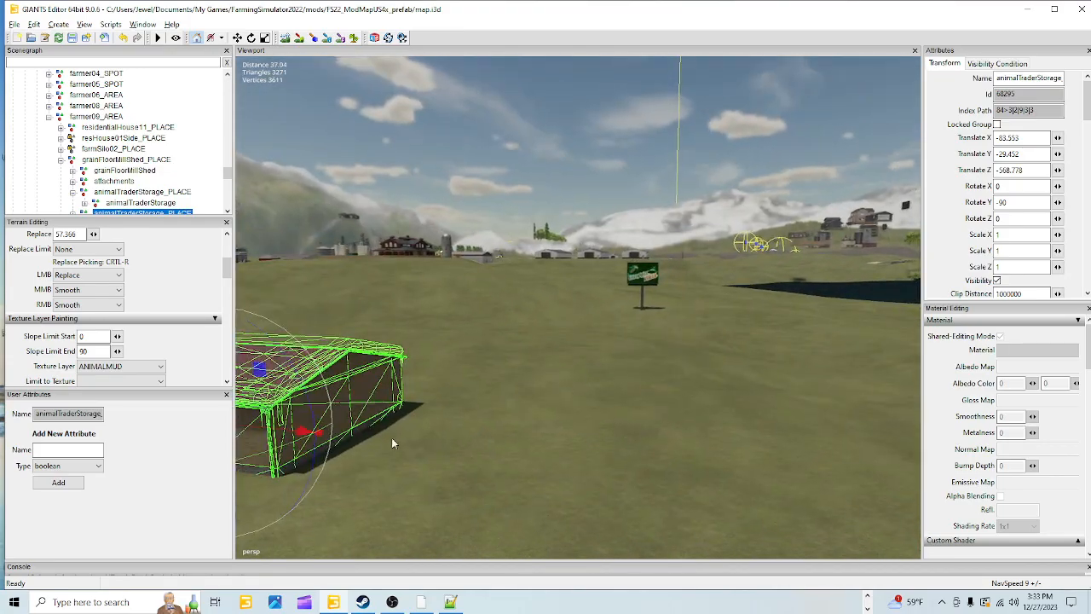
pyautogui.moveTo(621, 388)
pyautogui.keyDown('alt'); pyautogui.mouseDown()
pyautogui.moveTo(491, 412)
pyautogui.moveTo(481, 425)
pyautogui.moveTo(690, 400)
pyautogui.moveTo(607, 393)
pyautogui.mouseUp(); pyautogui.keyUp('alt')
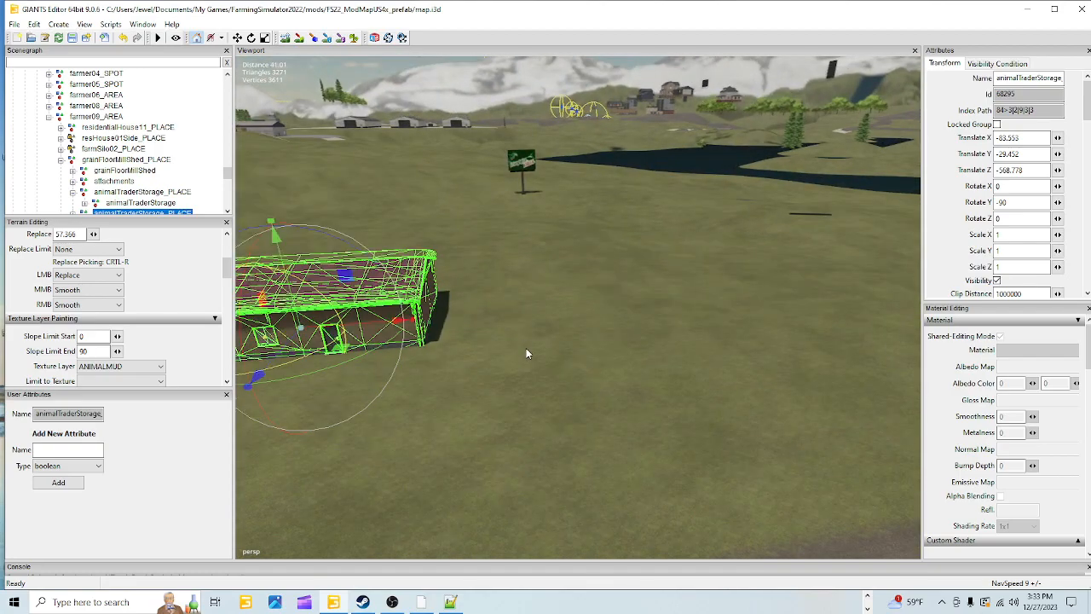
pyautogui.keyDown('alt'); pyautogui.moveTo(483, 317); pyautogui.dragTo(663, 324); pyautogui.keyUp('alt')
pyautogui.keyDown('alt'); pyautogui.moveTo(453, 366); pyautogui.dragTo(607, 292); pyautogui.keyUp('alt')
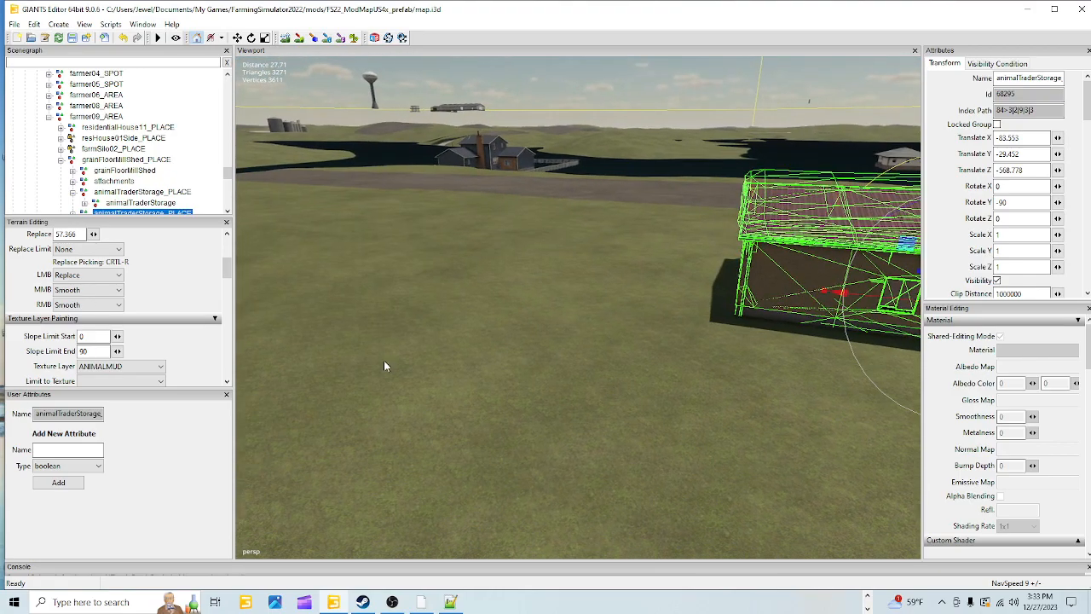
pyautogui.keyDown('alt'); pyautogui.moveTo(630, 416); pyautogui.dragTo(600, 331); pyautogui.keyUp('alt')
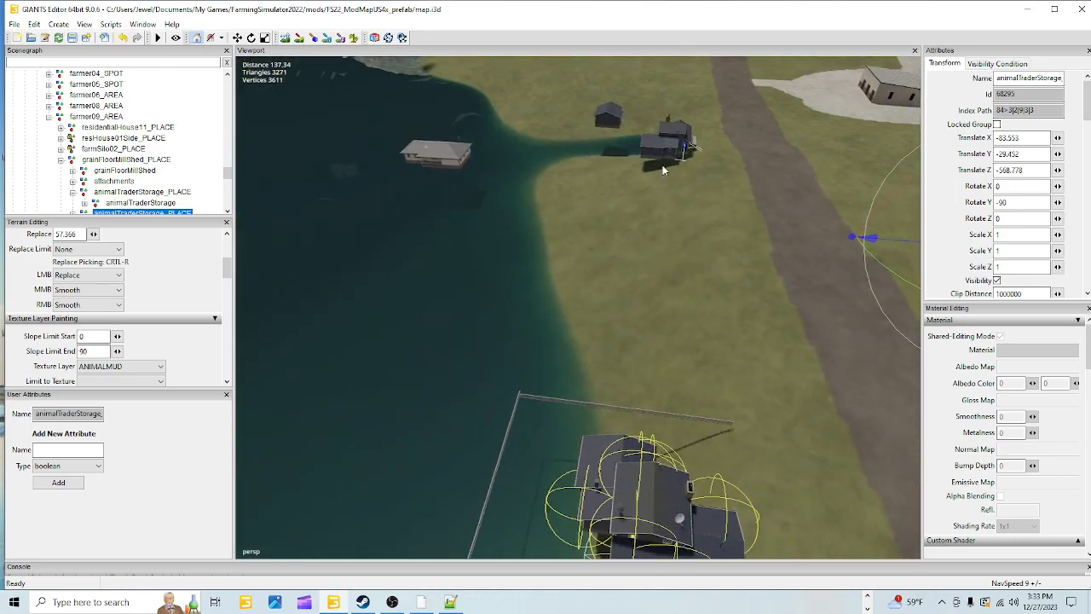
# - Select the whole residentialHome35_SPOT group containing the lakeside house, mailbox and fence
pyautogui.click(670, 138)
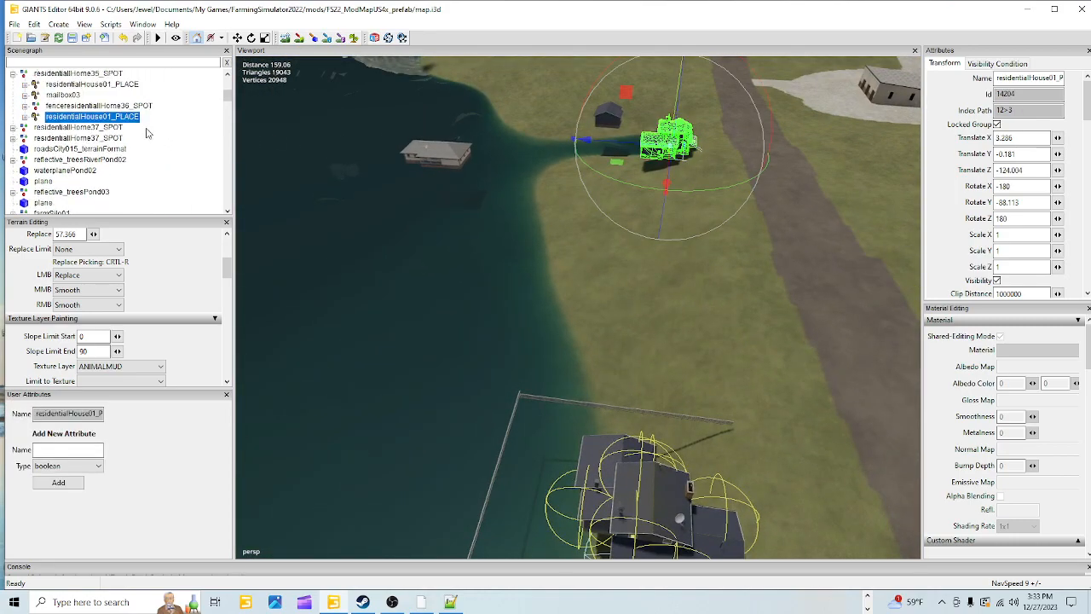
pyautogui.click(136, 105)
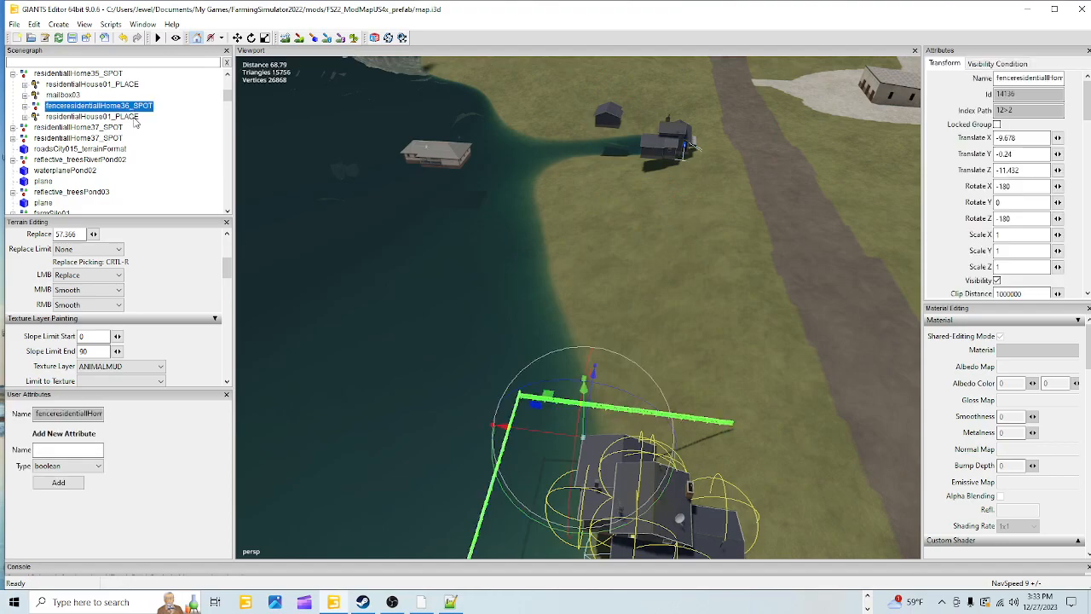
pyautogui.keyDown('alt'); pyautogui.moveTo(656, 360); pyautogui.dragTo(434, 292); pyautogui.keyUp('alt')
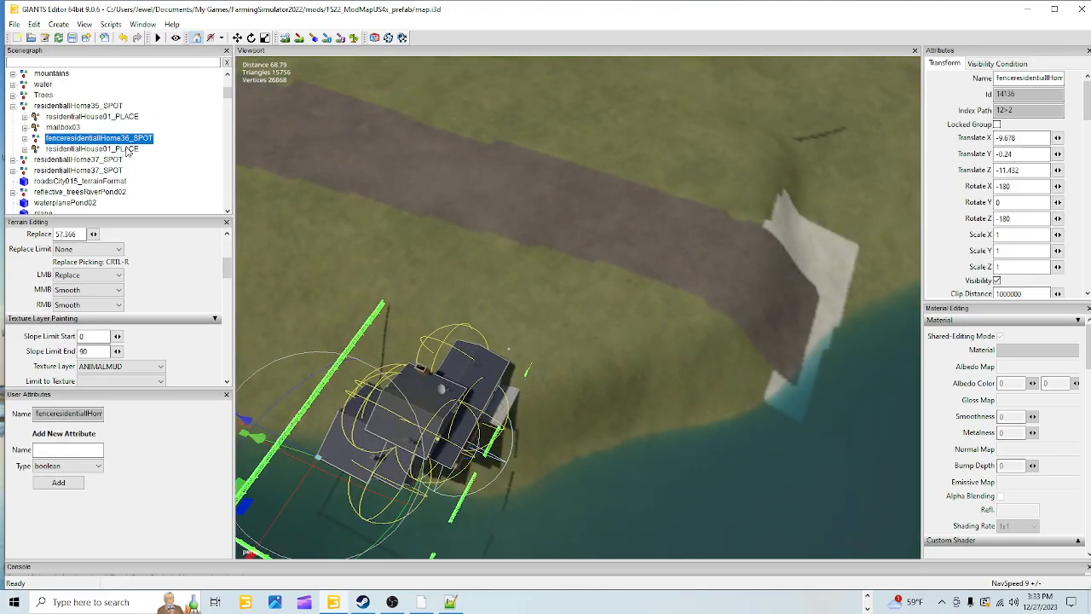
pyautogui.click(101, 109)
# - Examine how the selected house and its fence sit over the water and shoreline from several sides
pyautogui.keyDown('alt'); pyautogui.moveTo(567, 306); pyautogui.dragTo(515, 372, button='middle'); pyautogui.keyUp('alt')
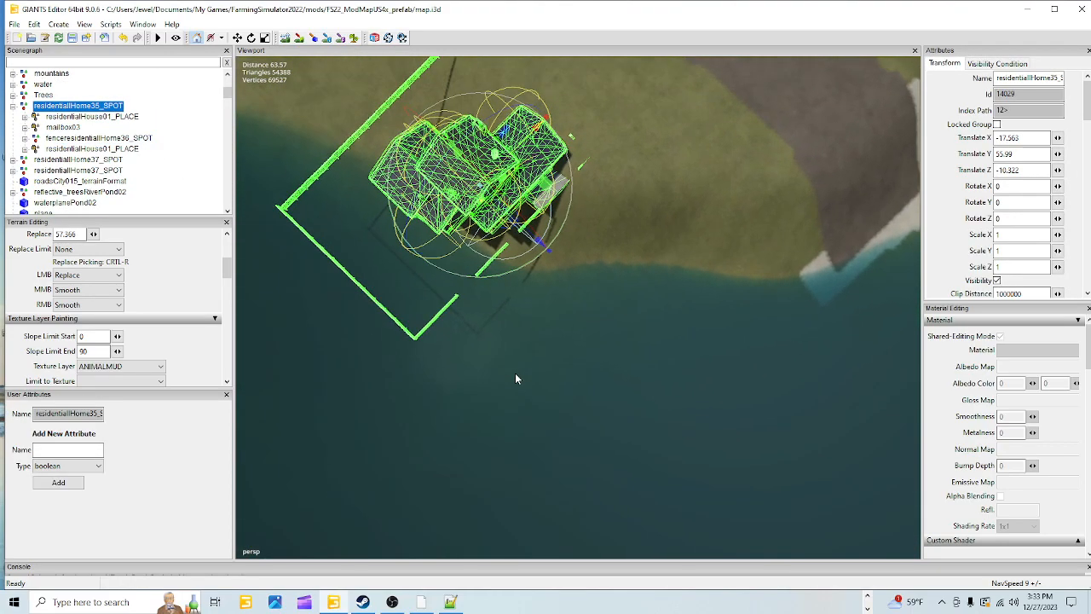
pyautogui.keyDown('alt'); pyautogui.moveTo(515, 373); pyautogui.dragTo(616, 390); pyautogui.keyUp('alt')
pyautogui.keyDown('alt'); pyautogui.moveTo(616, 389); pyautogui.dragTo(769, 423, button='right'); pyautogui.keyUp('alt')
pyautogui.keyDown('alt'); pyautogui.moveTo(769, 428); pyautogui.dragTo(565, 342); pyautogui.keyUp('alt')
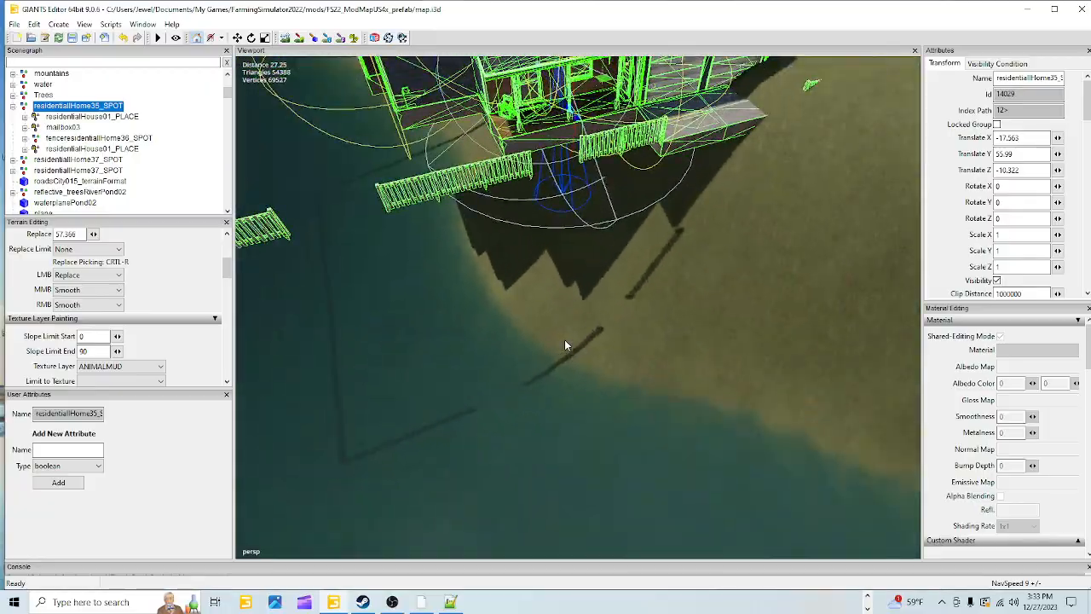
pyautogui.keyDown('alt'); pyautogui.moveTo(565, 342); pyautogui.dragTo(596, 298, button='middle'); pyautogui.keyUp('alt')
pyautogui.keyDown('alt'); pyautogui.moveTo(597, 298); pyautogui.dragTo(613, 310, button='right'); pyautogui.keyUp('alt')
pyautogui.keyDown('alt'); pyautogui.moveTo(614, 309); pyautogui.dragTo(552, 311); pyautogui.keyUp('alt')
pyautogui.keyDown('alt'); pyautogui.moveTo(553, 311); pyautogui.dragTo(488, 424, button='right'); pyautogui.keyUp('alt')
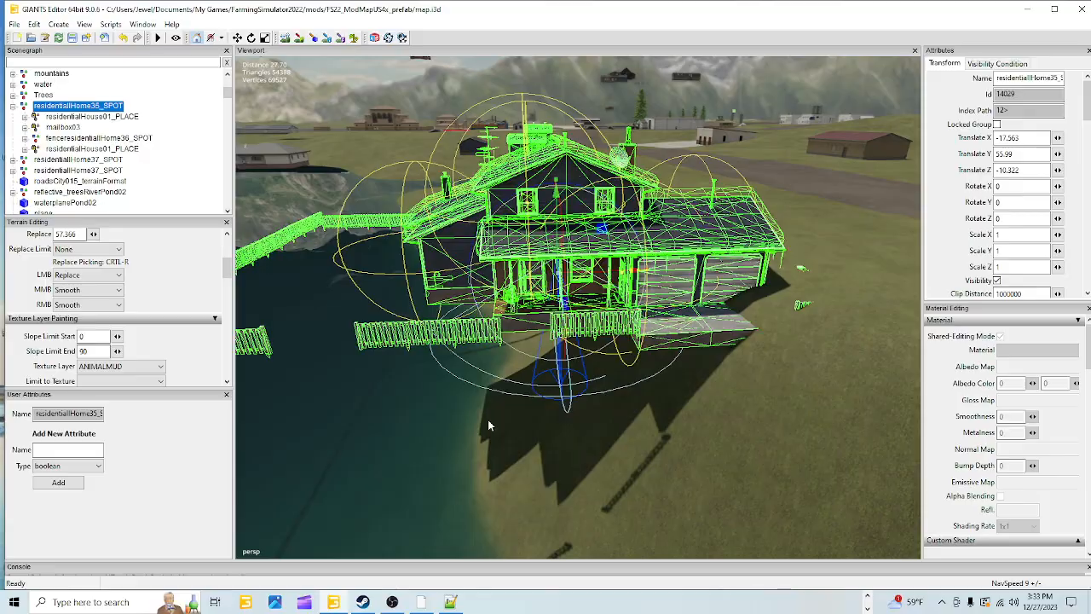
pyautogui.keyDown('alt'); pyautogui.moveTo(489, 424); pyautogui.dragTo(480, 412); pyautogui.keyUp('alt')
pyautogui.keyDown('alt'); pyautogui.moveTo(479, 413); pyautogui.dragTo(696, 195, button='right'); pyautogui.keyUp('alt')
pyautogui.keyDown('alt'); pyautogui.moveTo(696, 195); pyautogui.dragTo(710, 344); pyautogui.keyUp('alt')
pyautogui.keyDown('alt'); pyautogui.moveTo(710, 343); pyautogui.dragTo(545, 373, button='right'); pyautogui.keyUp('alt')
pyautogui.keyDown('alt'); pyautogui.moveTo(545, 373); pyautogui.dragTo(533, 343); pyautogui.keyUp('alt')
pyautogui.keyDown('alt'); pyautogui.moveTo(534, 343); pyautogui.dragTo(458, 372, button='right'); pyautogui.keyUp('alt')
pyautogui.keyDown('alt'); pyautogui.moveTo(459, 372); pyautogui.dragTo(1044, 385); pyautogui.keyUp('alt')
pyautogui.keyDown('alt'); pyautogui.moveTo(648, 381); pyautogui.dragTo(622, 375, button='right'); pyautogui.keyUp('alt')
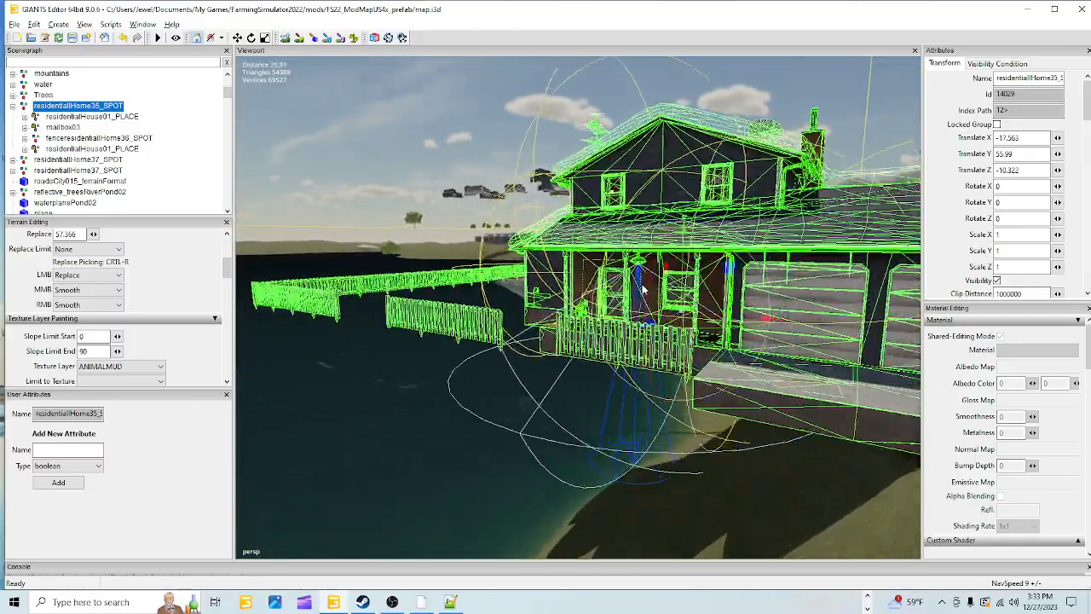
pyautogui.keyDown('alt'); pyautogui.moveTo(622, 375); pyautogui.dragTo(543, 426); pyautogui.keyUp('alt')
pyautogui.keyDown('alt'); pyautogui.moveTo(543, 426); pyautogui.dragTo(469, 525, button='right'); pyautogui.keyUp('alt')
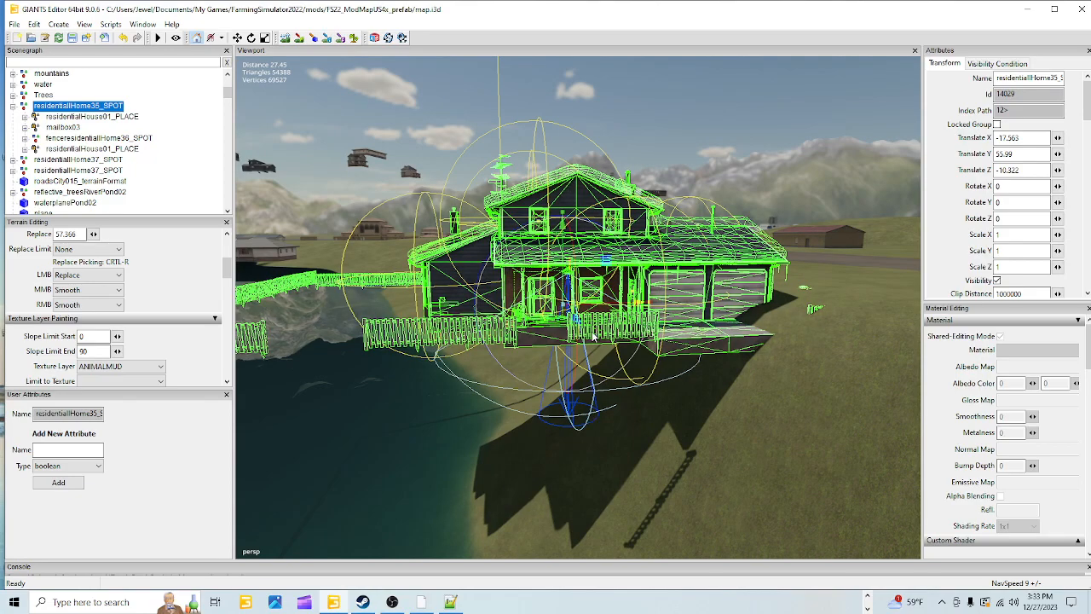
pyautogui.keyDown('alt'); pyautogui.moveTo(575, 389); pyautogui.dragTo(498, 434); pyautogui.keyUp('alt')
pyautogui.keyDown('alt'); pyautogui.moveTo(630, 290); pyautogui.dragTo(547, 398, button='right'); pyautogui.keyUp('alt')
pyautogui.keyDown('alt'); pyautogui.moveTo(547, 398); pyautogui.dragTo(503, 420); pyautogui.keyUp('alt')
# - Relocate the residentialHome35_SPOT group onto the open grass by the river at X 119.947, Y 52.544, Z 33.805
pyautogui.keyDown('alt'); pyautogui.moveTo(492, 461); pyautogui.dragTo(699, 256, button='right'); pyautogui.keyUp('alt')
pyautogui.keyDown('alt'); pyautogui.moveTo(504, 432); pyautogui.dragTo(819, 123, button='right'); pyautogui.keyUp('alt')
pyautogui.keyDown('alt'); pyautogui.moveTo(511, 386); pyautogui.dragTo(613, 275); pyautogui.keyUp('alt')
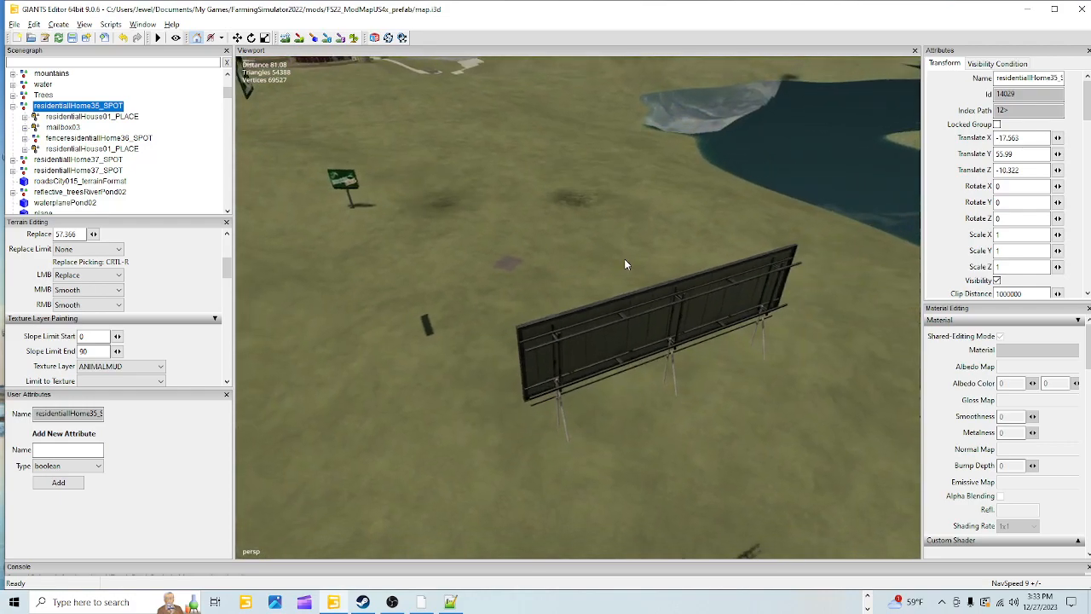
pyautogui.keyDown('alt'); pyautogui.moveTo(610, 232); pyautogui.dragTo(735, 294); pyautogui.keyUp('alt')
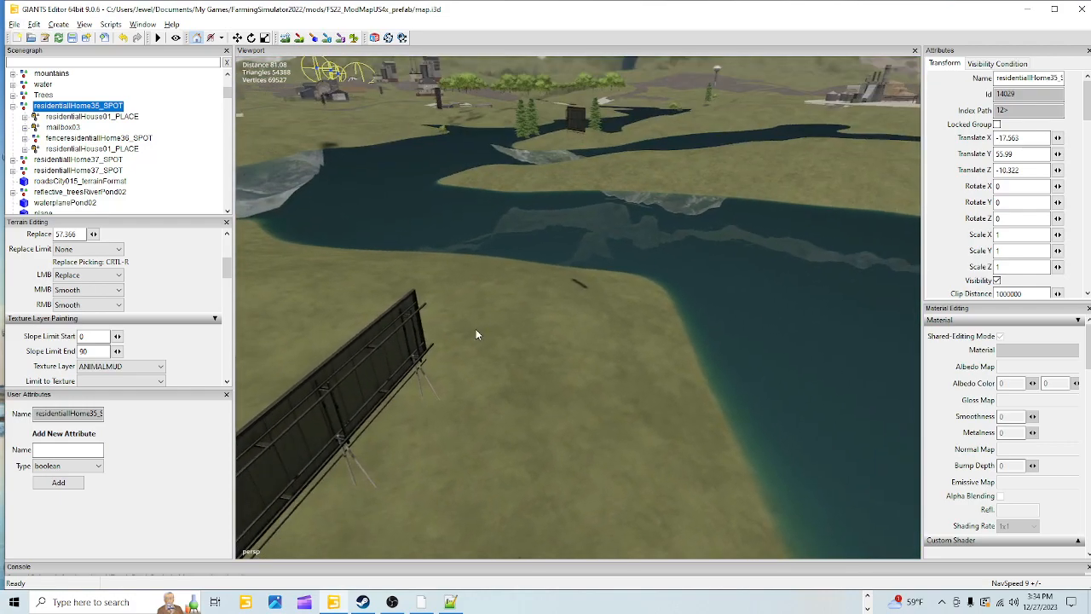
pyautogui.keyDown('alt'); pyautogui.moveTo(478, 326); pyautogui.dragTo(800, 125, button='right'); pyautogui.keyUp('alt')
pyautogui.keyDown('alt'); pyautogui.moveTo(800, 126); pyautogui.dragTo(626, 252); pyautogui.keyUp('alt')
pyautogui.keyDown('alt'); pyautogui.moveTo(627, 251); pyautogui.dragTo(733, 144, button='right'); pyautogui.keyUp('alt')
pyautogui.keyDown('alt'); pyautogui.moveTo(733, 145); pyautogui.dragTo(650, 284); pyautogui.keyUp('alt')
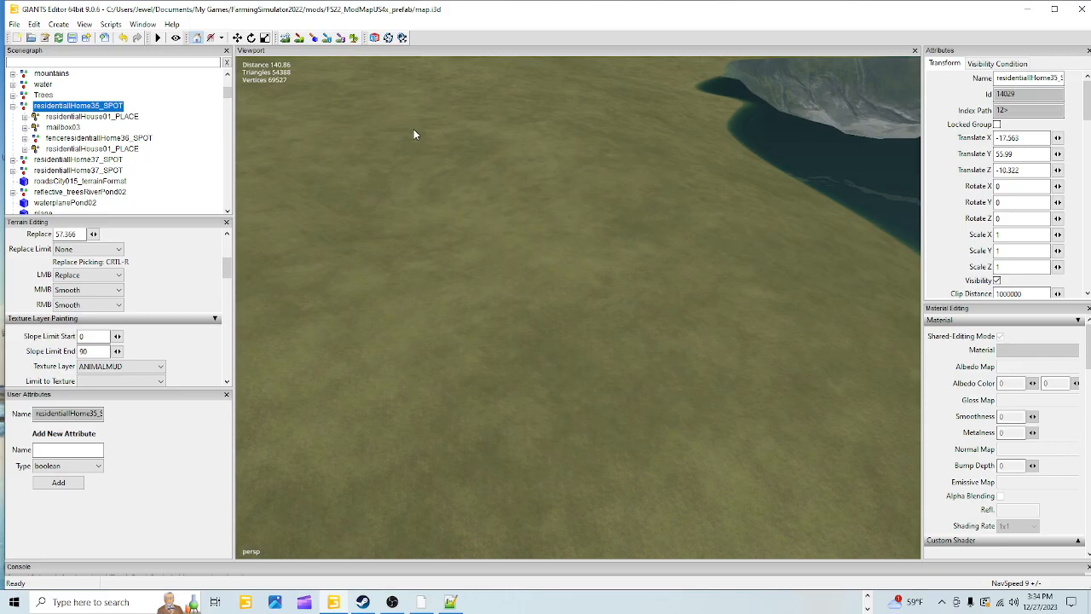
pyautogui.hotkey('ctrl', 'b')
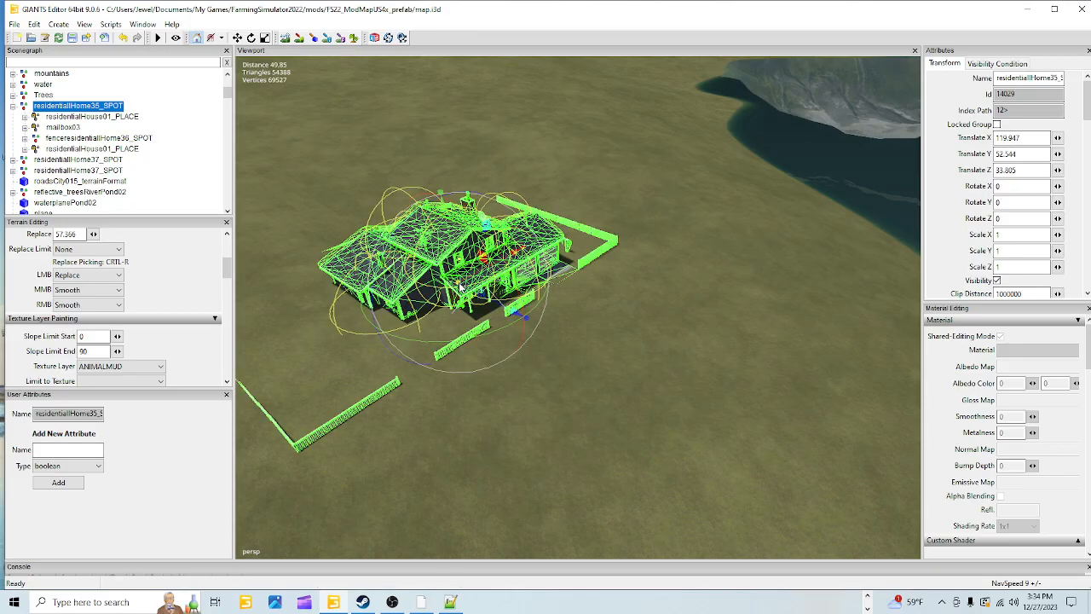
# - Inspect how the relocated house and its fences meet the ground, close up and from a distance
pyautogui.keyDown('alt'); pyautogui.moveTo(541, 271); pyautogui.dragTo(538, 307); pyautogui.keyUp('alt')
pyautogui.keyDown('alt'); pyautogui.moveTo(555, 339); pyautogui.dragTo(645, 275, button='right'); pyautogui.keyUp('alt')
pyautogui.keyDown('alt'); pyautogui.moveTo(645, 275); pyautogui.dragTo(496, 243); pyautogui.keyUp('alt')
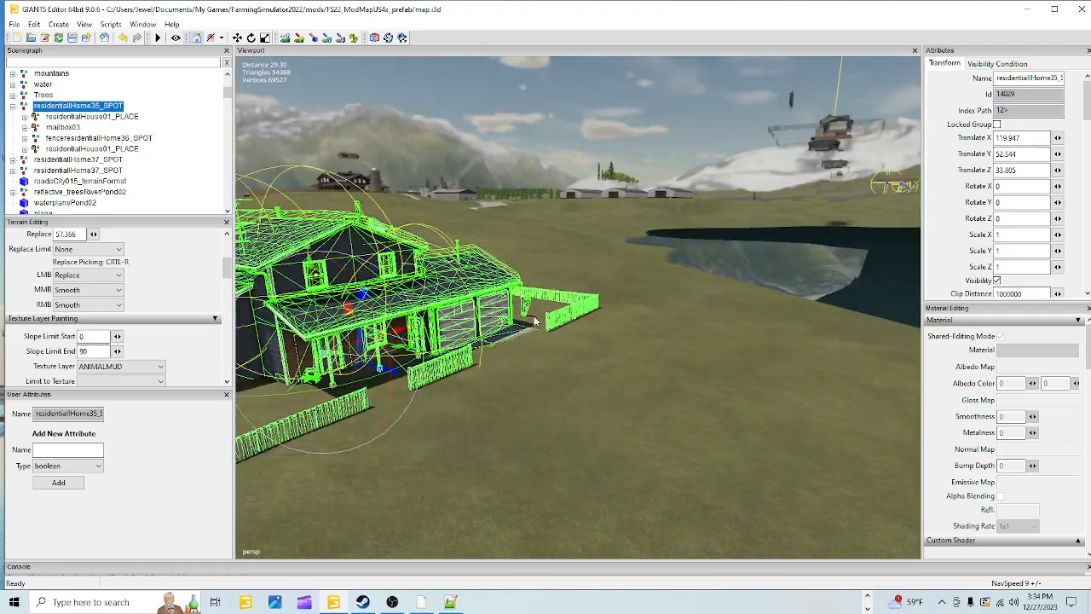
pyautogui.scroll(5, 514, 444)
pyautogui.keyDown('alt'); pyautogui.moveTo(601, 260); pyautogui.dragTo(331, 349); pyautogui.keyUp('alt')
pyautogui.scroll(2, 487, 382)
pyautogui.keyDown('alt'); pyautogui.moveTo(684, 340); pyautogui.dragTo(677, 359); pyautogui.keyUp('alt')
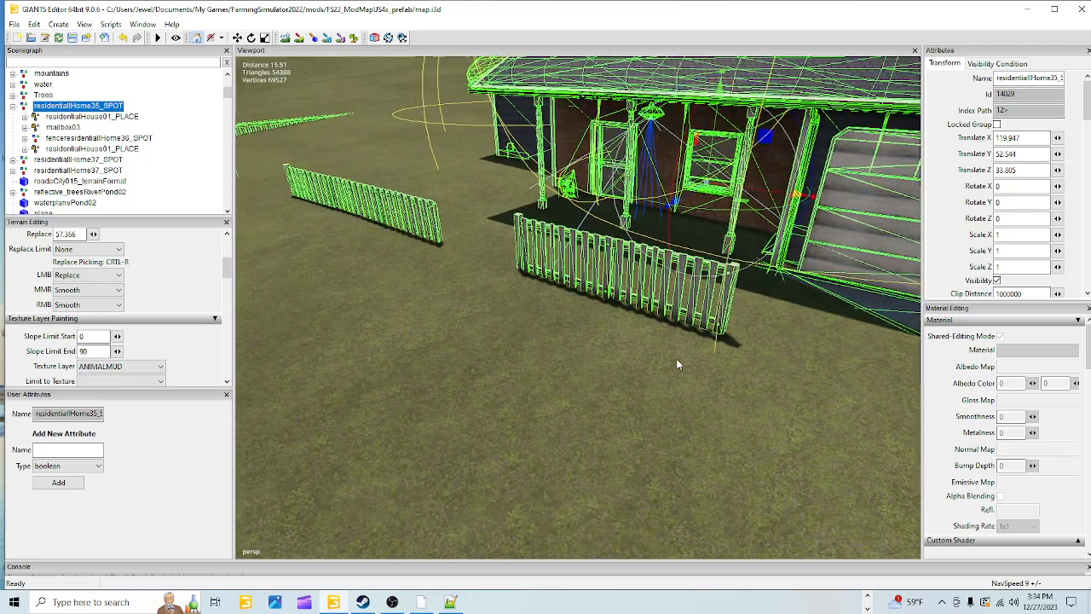
pyautogui.scroll(-6, 676, 362)
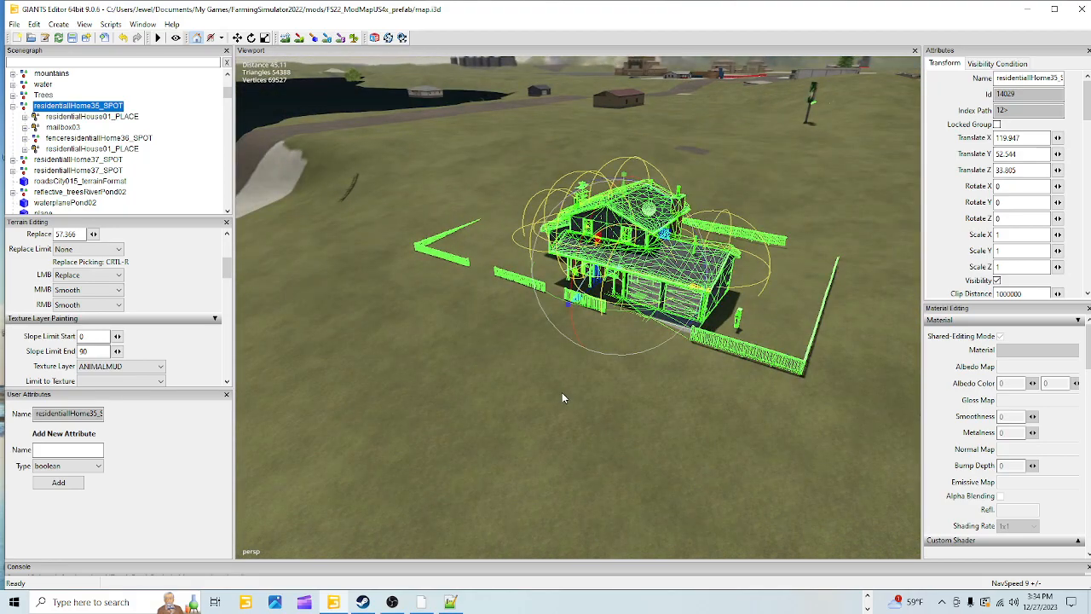
pyautogui.keyDown('alt'); pyautogui.moveTo(563, 397); pyautogui.dragTo(711, 327); pyautogui.keyUp('alt')
pyautogui.keyDown('alt'); pyautogui.moveTo(652, 152); pyautogui.dragTo(576, 312); pyautogui.keyUp('alt')
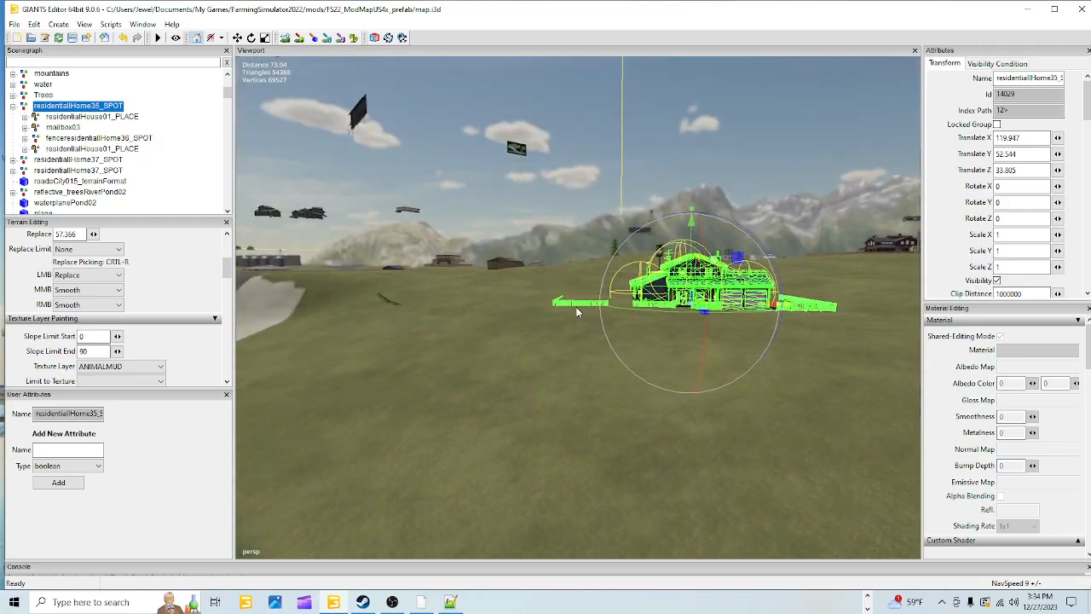
pyautogui.keyDown('alt'); pyautogui.moveTo(469, 393); pyautogui.dragTo(622, 313, button='right'); pyautogui.keyUp('alt')
pyautogui.keyDown('alt'); pyautogui.moveTo(622, 313); pyautogui.dragTo(564, 356); pyautogui.keyUp('alt')
pyautogui.keyDown('alt'); pyautogui.moveTo(563, 356); pyautogui.dragTo(1003, 114, button='right'); pyautogui.keyUp('alt')
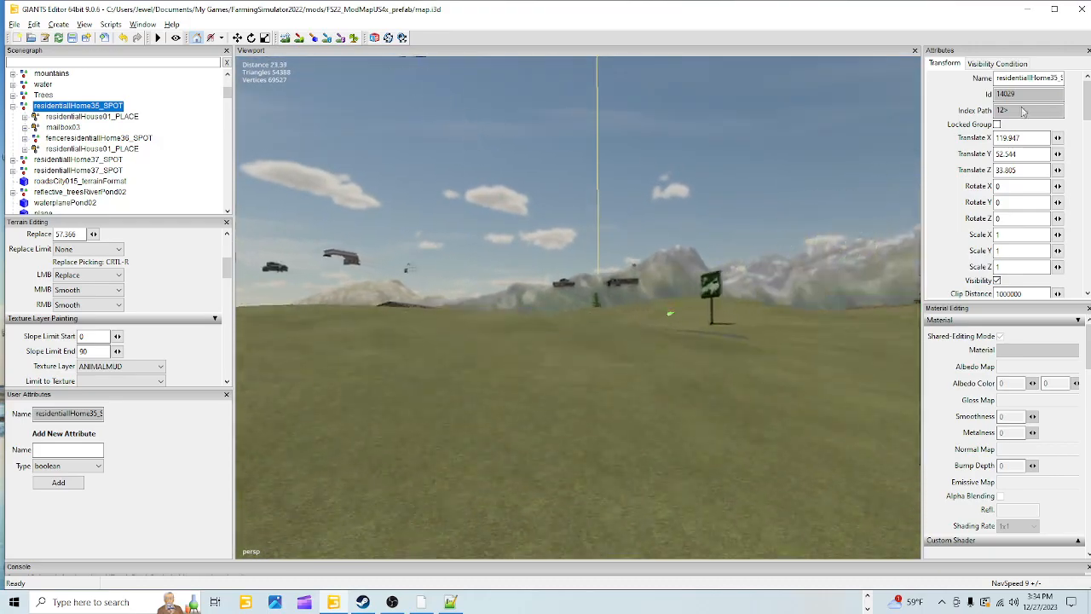
# - Rotate the relocated house group about its vertical axis to a Rotate Y of 12.484
pyautogui.keyDown('alt'); pyautogui.moveTo(409, 375); pyautogui.dragTo(555, 446); pyautogui.keyUp('alt')
pyautogui.keyDown('alt'); pyautogui.moveTo(554, 446); pyautogui.dragTo(481, 497, button='right'); pyautogui.keyUp('alt')
pyautogui.keyDown('alt'); pyautogui.moveTo(523, 432); pyautogui.dragTo(675, 443); pyautogui.keyUp('alt')
pyautogui.keyDown('alt'); pyautogui.moveTo(471, 479); pyautogui.dragTo(628, 293, button='right'); pyautogui.keyUp('alt')
pyautogui.keyDown('alt'); pyautogui.moveTo(628, 292); pyautogui.dragTo(487, 333); pyautogui.keyUp('alt')
pyautogui.keyDown('alt'); pyautogui.moveTo(487, 332); pyautogui.dragTo(489, 383, button='right'); pyautogui.keyUp('alt')
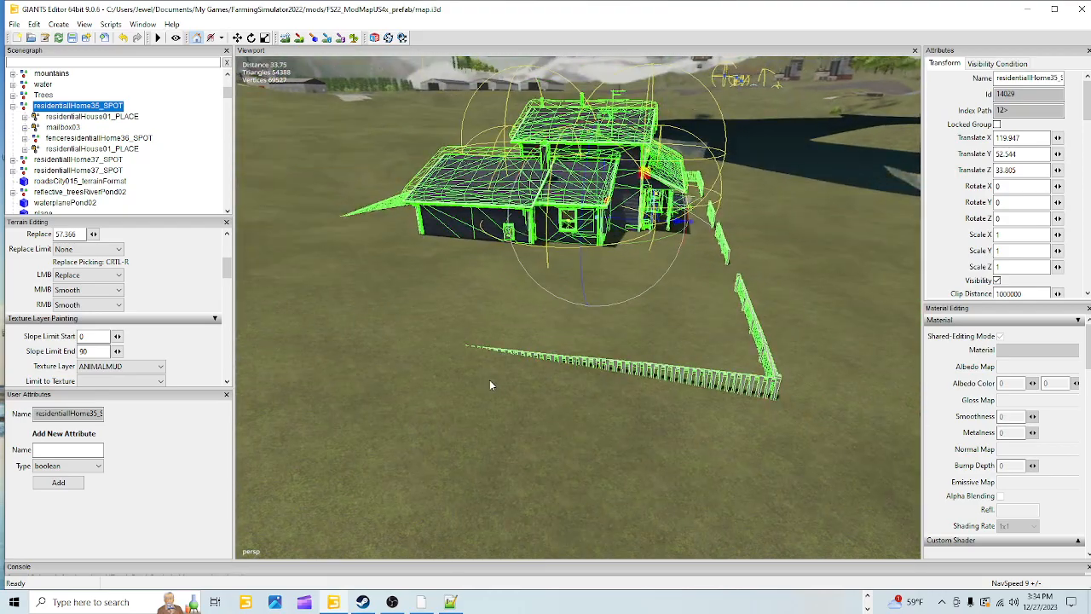
pyautogui.moveTo(606, 250); pyautogui.dragTo(638, 245)
pyautogui.keyDown('alt'); pyautogui.moveTo(619, 348); pyautogui.dragTo(528, 368); pyautogui.keyUp('alt')
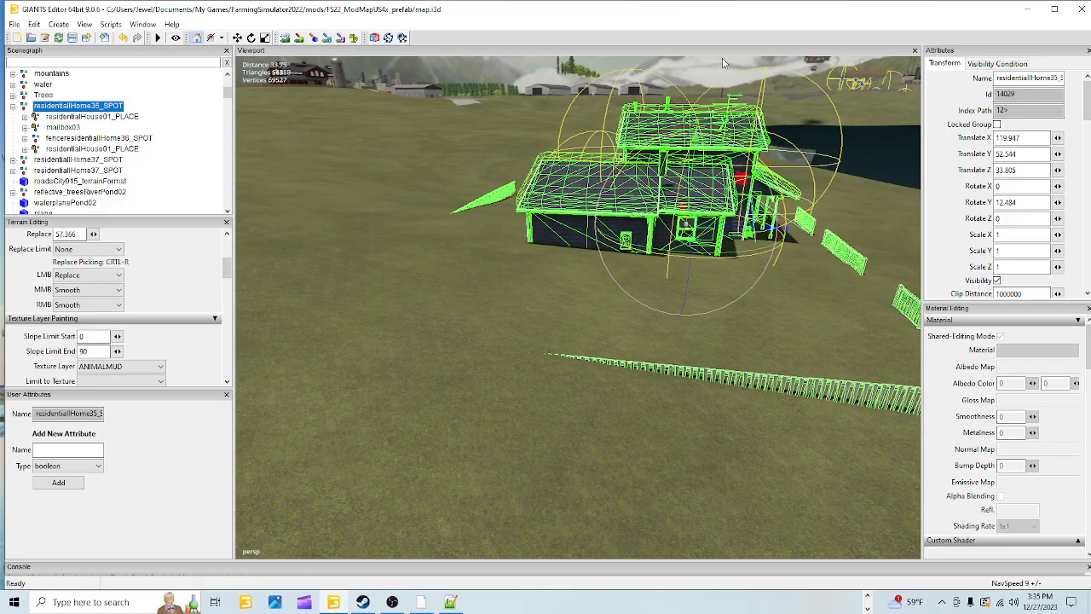
# - Raise the house group to a Translate Y of 52.66 so the garage driveway clears the grass
pyautogui.keyDown('alt'); pyautogui.moveTo(669, 415); pyautogui.dragTo(785, 339); pyautogui.keyUp('alt')
pyautogui.scroll(5, 687, 275)
pyautogui.scroll(-5, 668, 177)
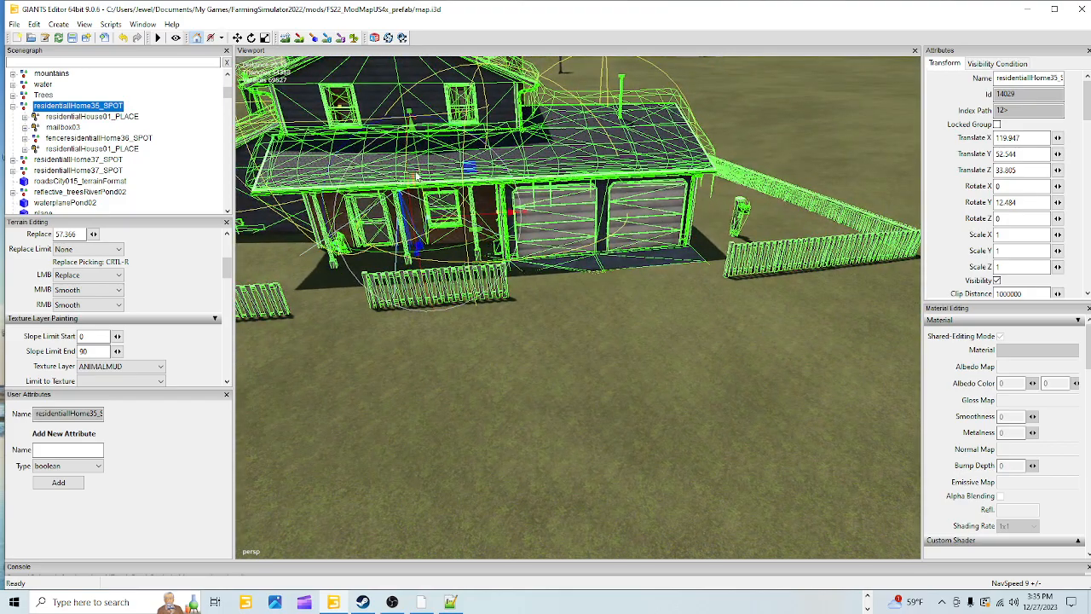
pyautogui.moveTo(419, 173); pyautogui.dragTo(416, 174)
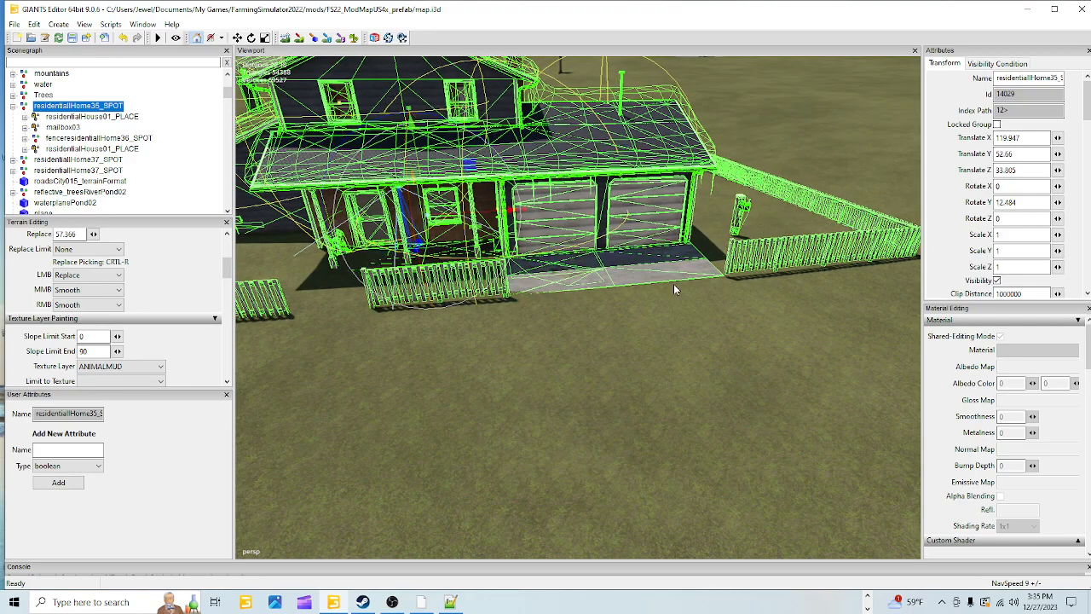
# - Inspect the raised house's garage driveway edge, mailbox and fences against the grass, up close and from a distance
pyautogui.keyDown('alt'); pyautogui.moveTo(651, 327); pyautogui.dragTo(632, 346); pyautogui.keyUp('alt')
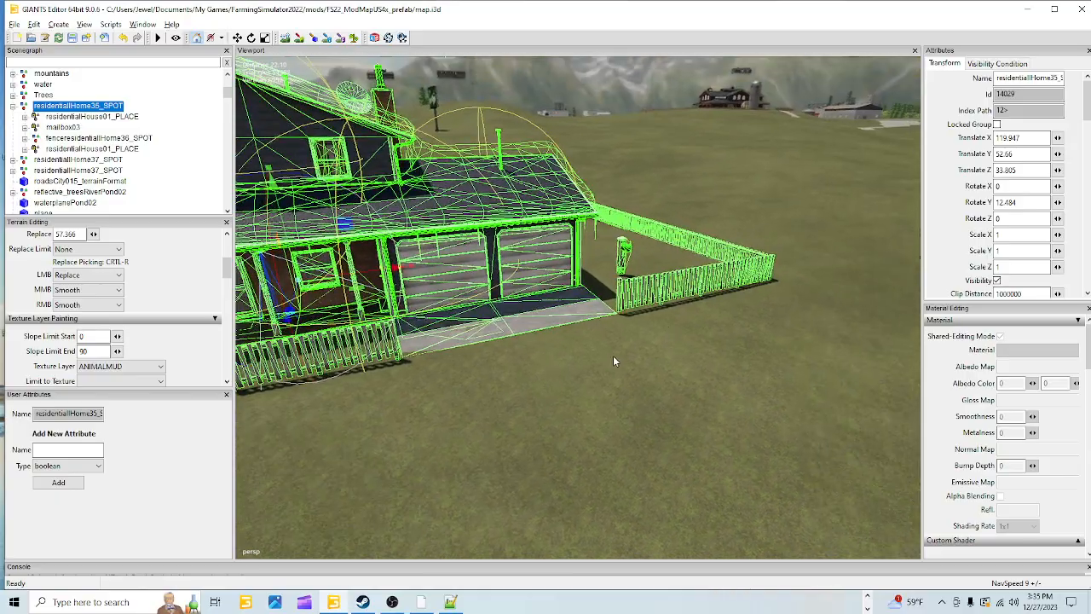
pyautogui.scroll(5, 666, 281)
pyautogui.scroll(3, 666, 280)
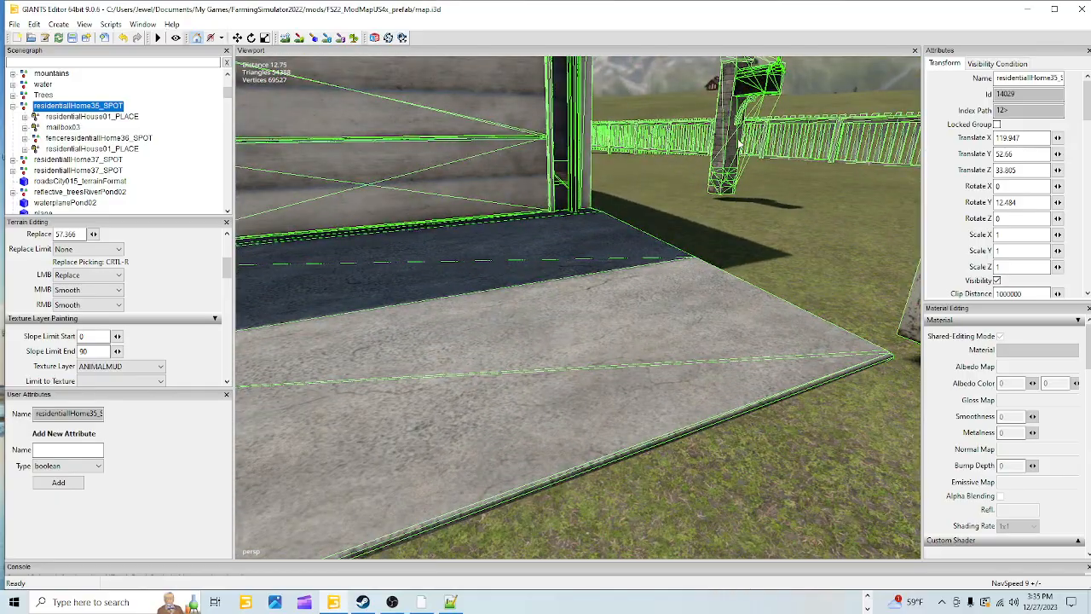
pyautogui.scroll(2, 683, 248)
pyautogui.scroll(-5, 683, 248)
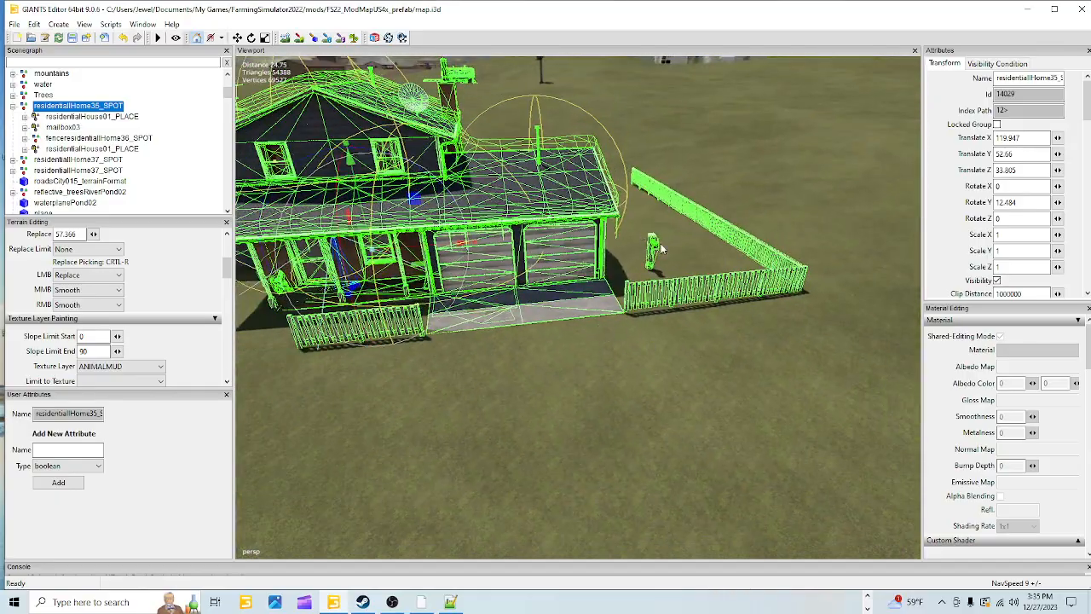
pyautogui.keyDown('alt'); pyautogui.moveTo(625, 374); pyautogui.dragTo(629, 350); pyautogui.keyUp('alt')
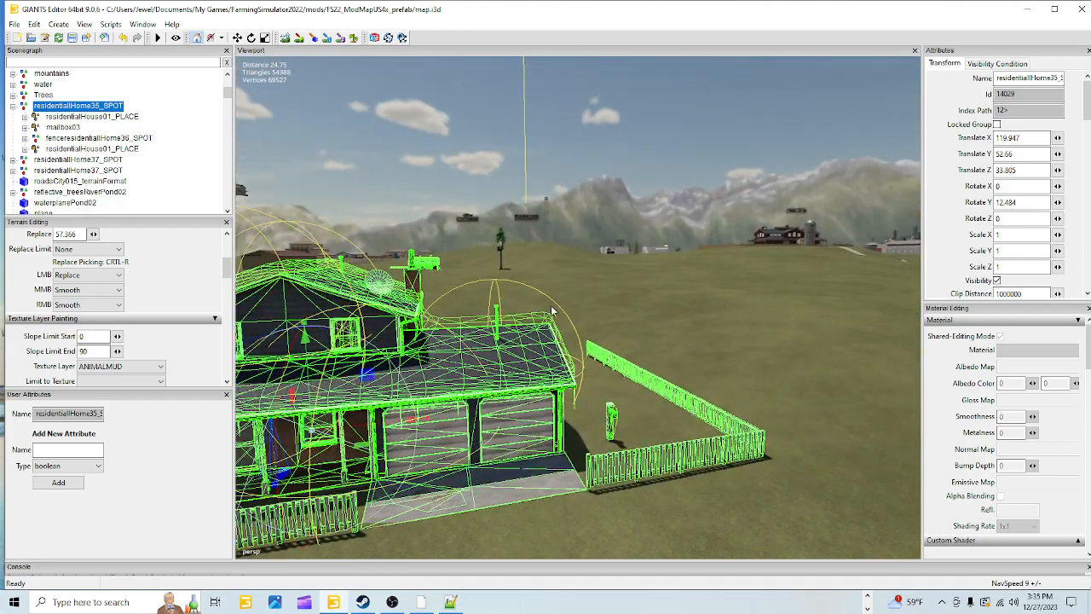
pyautogui.keyDown('alt'); pyautogui.moveTo(554, 311); pyautogui.dragTo(610, 415); pyautogui.keyUp('alt')
pyautogui.keyDown('alt'); pyautogui.moveTo(638, 335); pyautogui.dragTo(572, 349, button='right'); pyautogui.keyUp('alt')
pyautogui.keyDown('alt'); pyautogui.moveTo(572, 348); pyautogui.dragTo(579, 391); pyautogui.keyUp('alt')
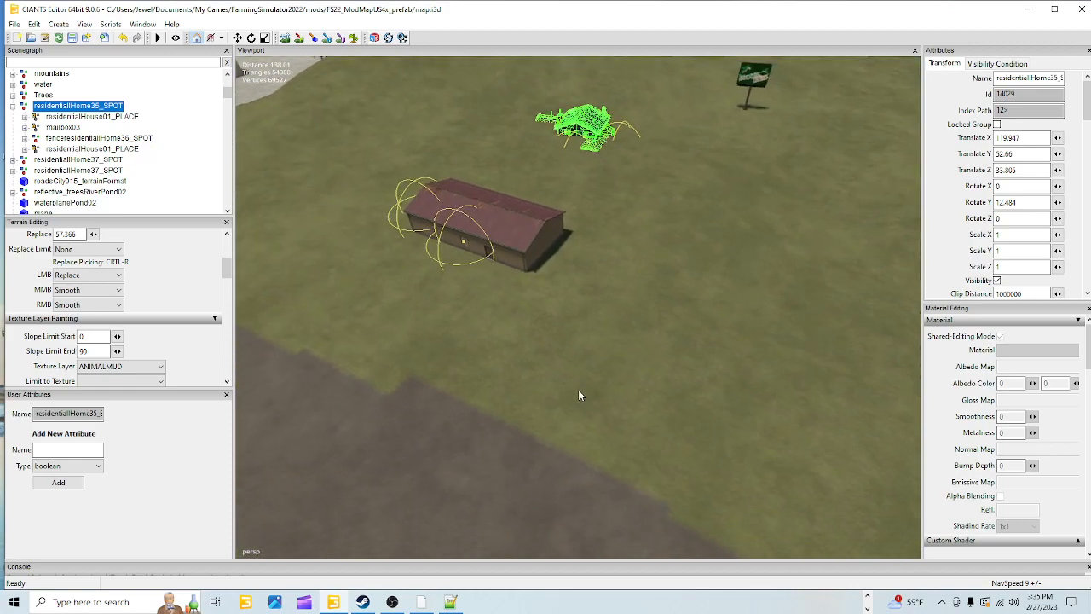
# - Place the second residentialHouse01_PLACE of the residentialHome35_SPOT group on the open grass beside the fenced house
pyautogui.click(92, 116)
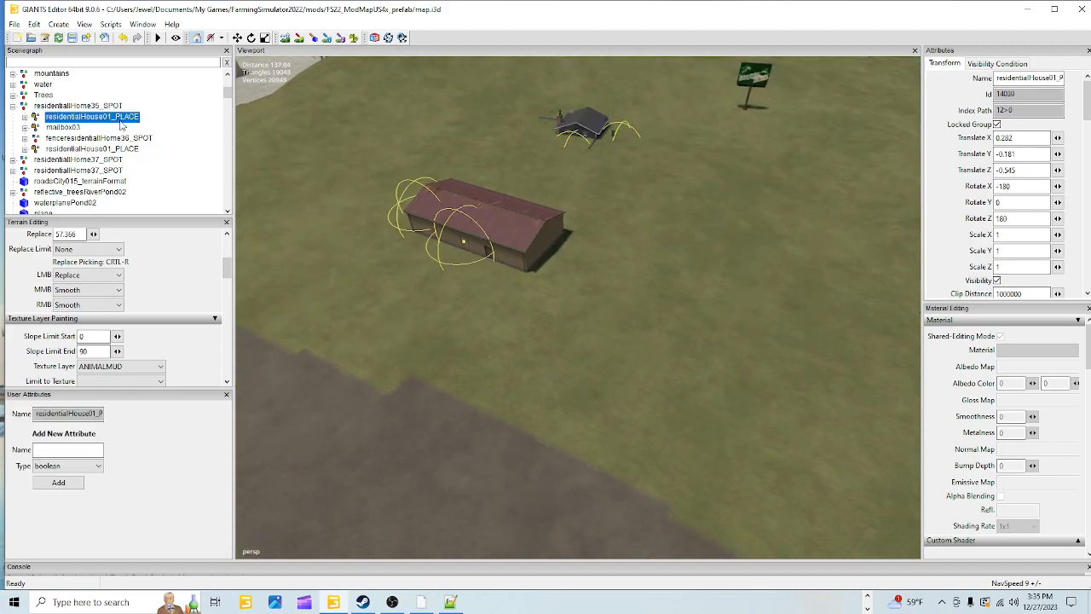
pyautogui.click(106, 138)
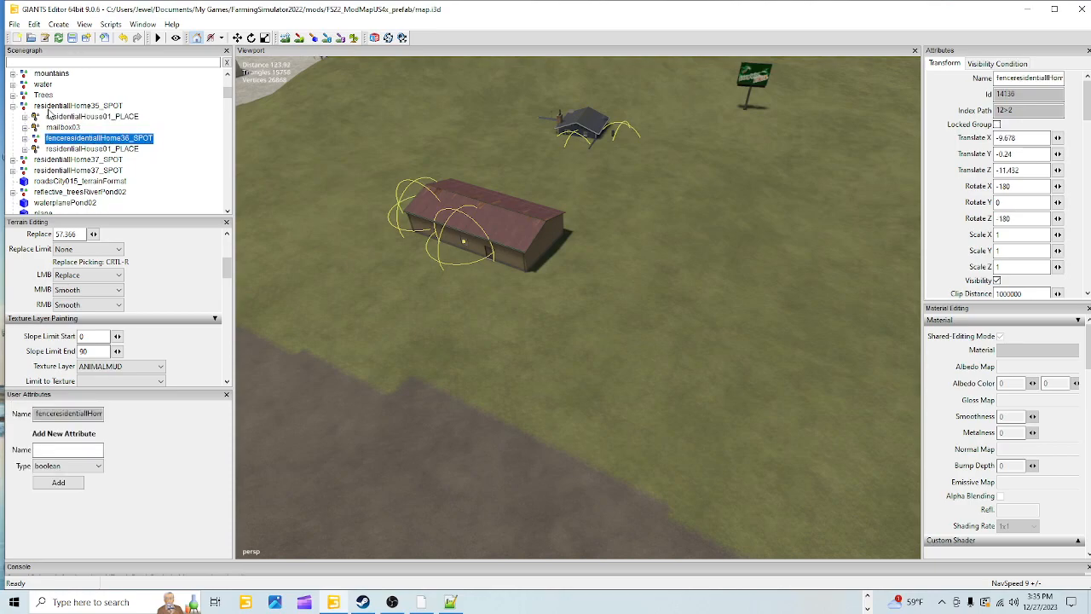
pyautogui.click(68, 150)
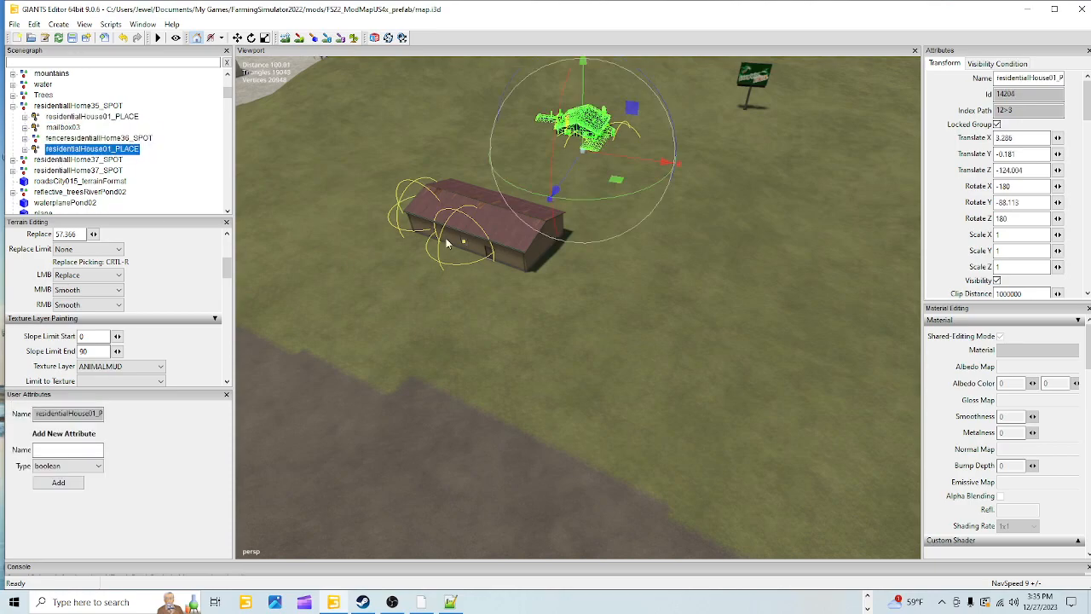
pyautogui.moveTo(584, 349); pyautogui.dragTo(685, 339, button='middle')
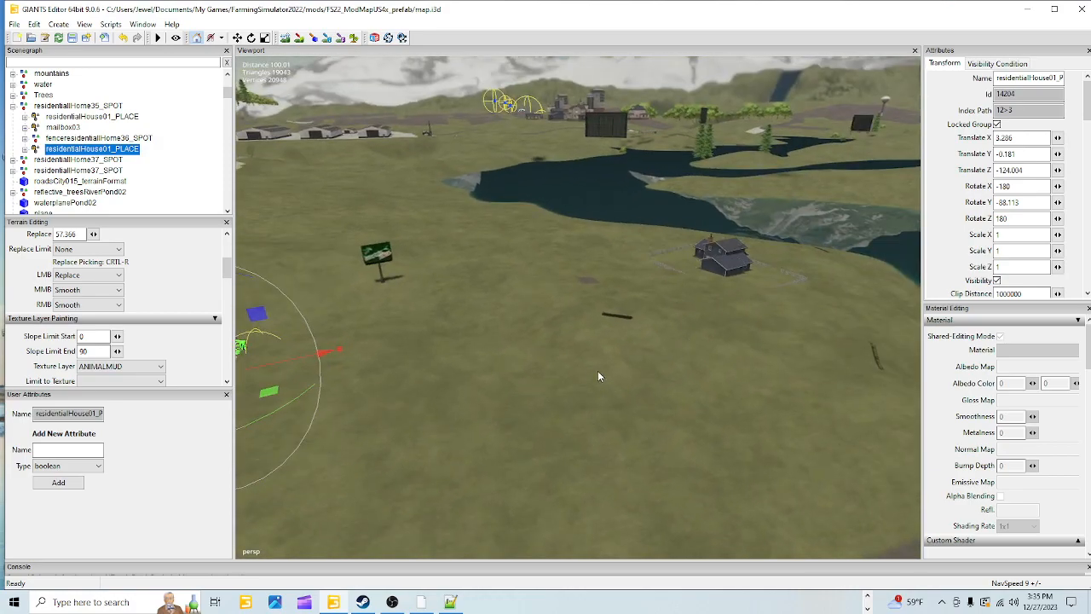
pyautogui.keyDown('alt'); pyautogui.moveTo(597, 376); pyautogui.dragTo(581, 392); pyautogui.keyUp('alt')
pyautogui.keyDown('alt'); pyautogui.moveTo(580, 392); pyautogui.dragTo(859, 71, button='right'); pyautogui.keyUp('alt')
pyautogui.keyDown('alt'); pyautogui.moveTo(494, 281); pyautogui.dragTo(570, 163, button='right'); pyautogui.keyUp('alt')
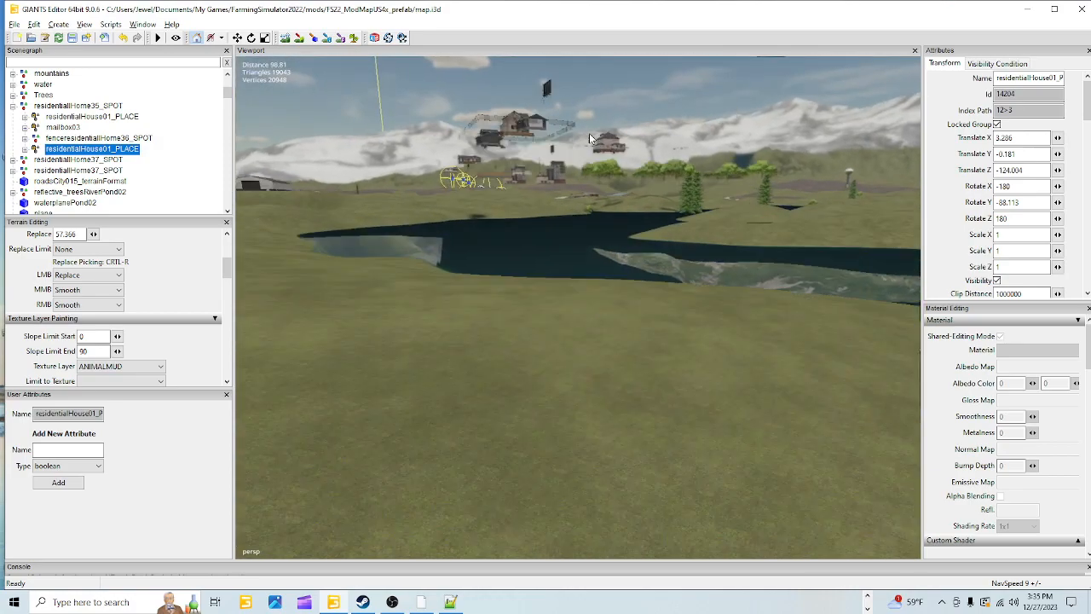
pyautogui.keyDown('alt'); pyautogui.moveTo(571, 164); pyautogui.dragTo(635, 264); pyautogui.keyUp('alt')
pyautogui.keyDown('alt'); pyautogui.moveTo(635, 264); pyautogui.dragTo(723, 132, button='right'); pyautogui.keyUp('alt')
pyautogui.keyDown('alt'); pyautogui.moveTo(617, 306); pyautogui.dragTo(599, 363); pyautogui.keyUp('alt')
pyautogui.keyDown('alt'); pyautogui.moveTo(599, 362); pyautogui.dragTo(678, 264, button='right'); pyautogui.keyUp('alt')
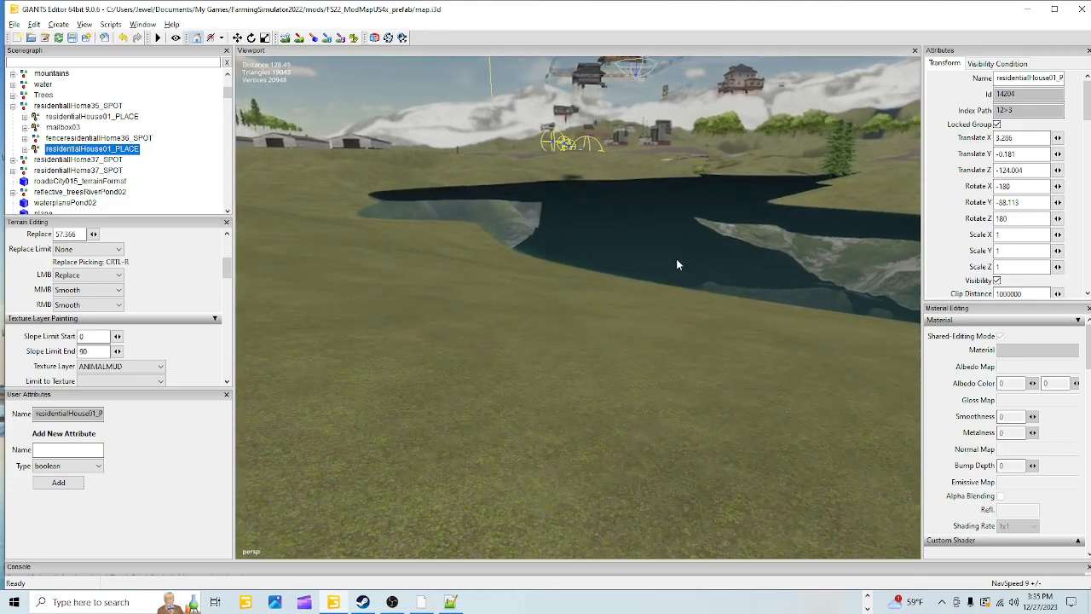
pyautogui.keyDown('alt'); pyautogui.moveTo(678, 264); pyautogui.dragTo(366, 258); pyautogui.keyUp('alt')
pyautogui.keyDown('alt'); pyautogui.moveTo(366, 259); pyautogui.dragTo(623, 385, button='right'); pyautogui.keyUp('alt')
pyautogui.keyDown('alt'); pyautogui.moveTo(546, 456); pyautogui.dragTo(698, 294, button='right'); pyautogui.keyUp('alt')
pyautogui.keyDown('alt'); pyautogui.moveTo(698, 294); pyautogui.dragTo(619, 357); pyautogui.keyUp('alt')
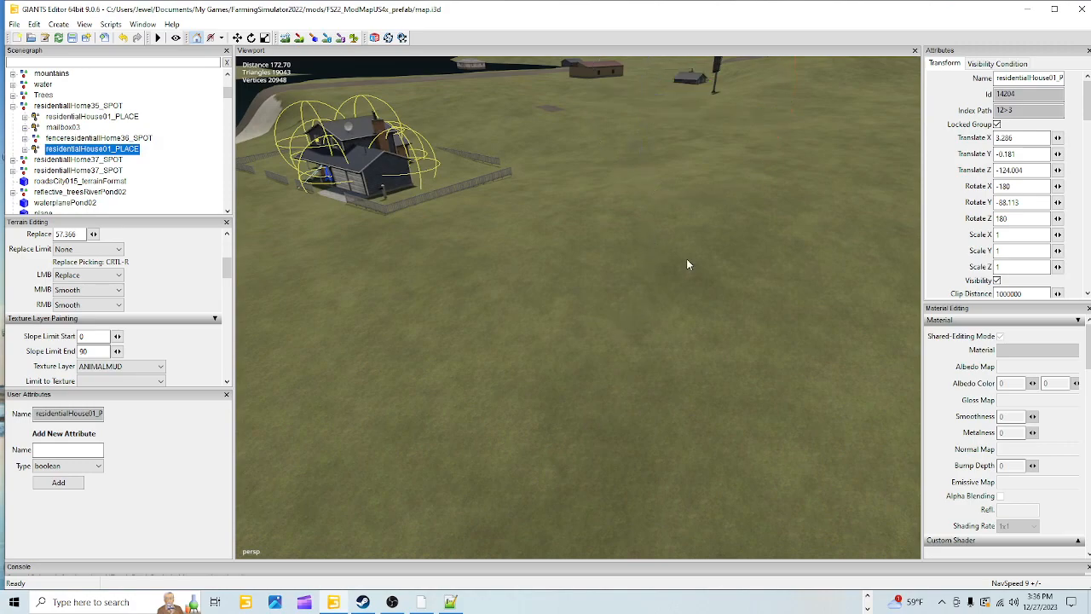
pyautogui.hotkey('ctrl', 'b')
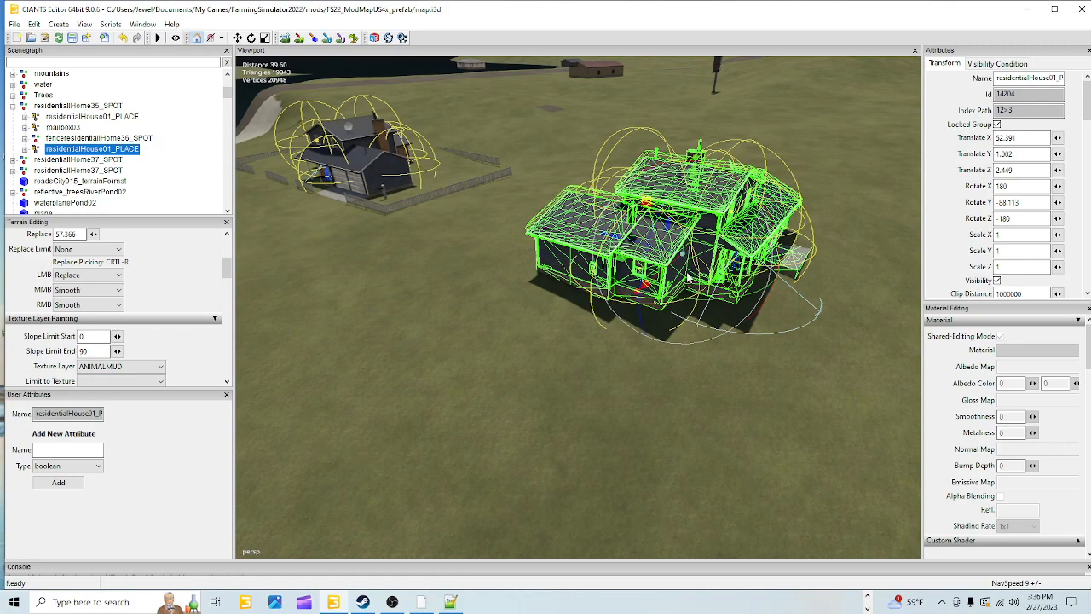
# - Rotate the placed second house to a Rotate Y of -15.544 and shift it to Translate X 52.479, Z -5.936
pyautogui.moveTo(686, 303); pyautogui.dragTo(596, 251)
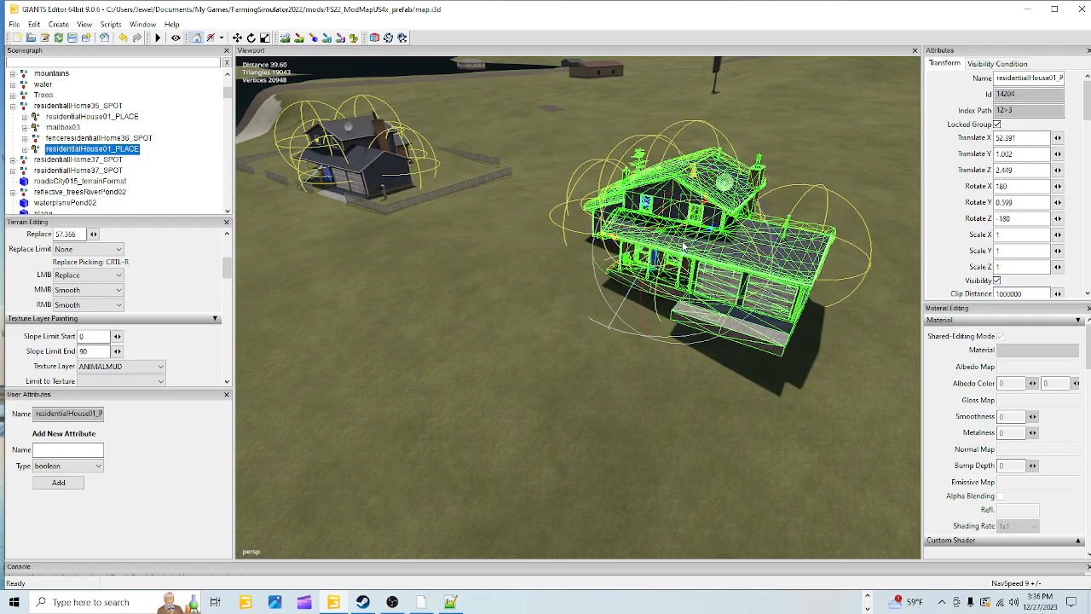
pyautogui.moveTo(697, 242); pyautogui.dragTo(767, 196)
pyautogui.moveTo(768, 271); pyautogui.dragTo(785, 263)
# - Readjust the second house beside the fenced one to Translate X 46.624, Z -3.66 and a Rotate Y of -21.236
pyautogui.keyDown('alt'); pyautogui.moveTo(721, 314); pyautogui.dragTo(679, 292); pyautogui.keyUp('alt')
pyautogui.scroll(5, 681, 228)
pyautogui.keyDown('alt'); pyautogui.moveTo(628, 200); pyautogui.dragTo(474, 368); pyautogui.keyUp('alt')
pyautogui.scroll(-5, 692, 319)
pyautogui.scroll(4, 701, 260)
pyautogui.keyDown('alt'); pyautogui.moveTo(701, 261); pyautogui.dragTo(685, 357); pyautogui.keyUp('alt')
pyautogui.scroll(-6, 732, 320)
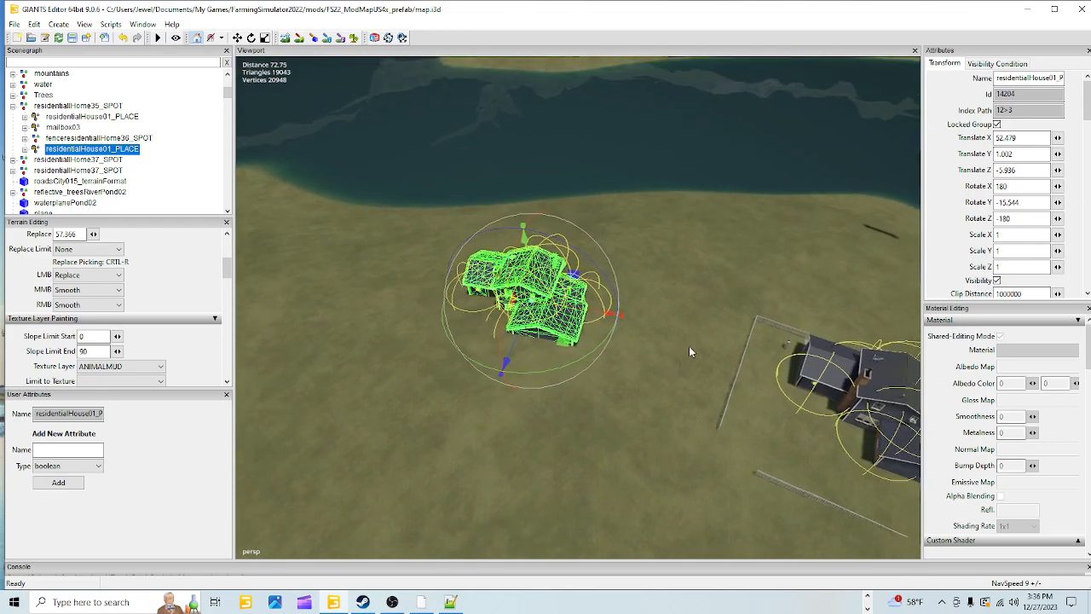
pyautogui.scroll(-3, 685, 357)
pyautogui.moveTo(560, 394); pyautogui.dragTo(583, 380)
pyautogui.moveTo(596, 331); pyautogui.dragTo(627, 326)
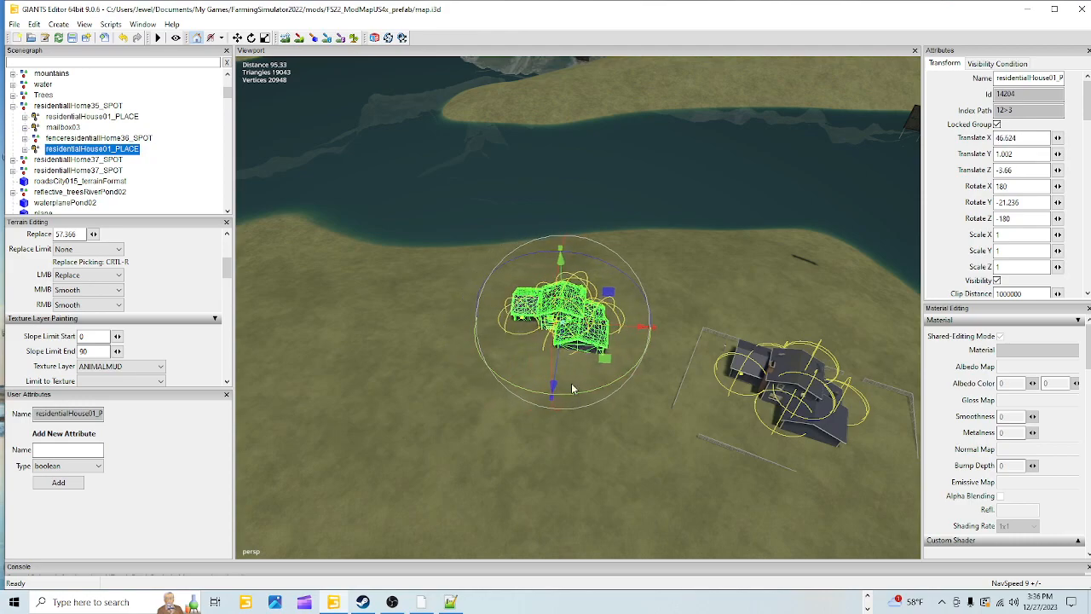
# - Reselect the residentialHome35_SPOT group and set up terrain texture painting with the Add operation and the ASPHALTALPINE texture layer
pyautogui.keyDown('alt'); pyautogui.moveTo(623, 425); pyautogui.dragTo(903, 371); pyautogui.keyUp('alt')
pyautogui.keyDown('alt'); pyautogui.moveTo(630, 375); pyautogui.dragTo(383, 443); pyautogui.keyUp('alt')
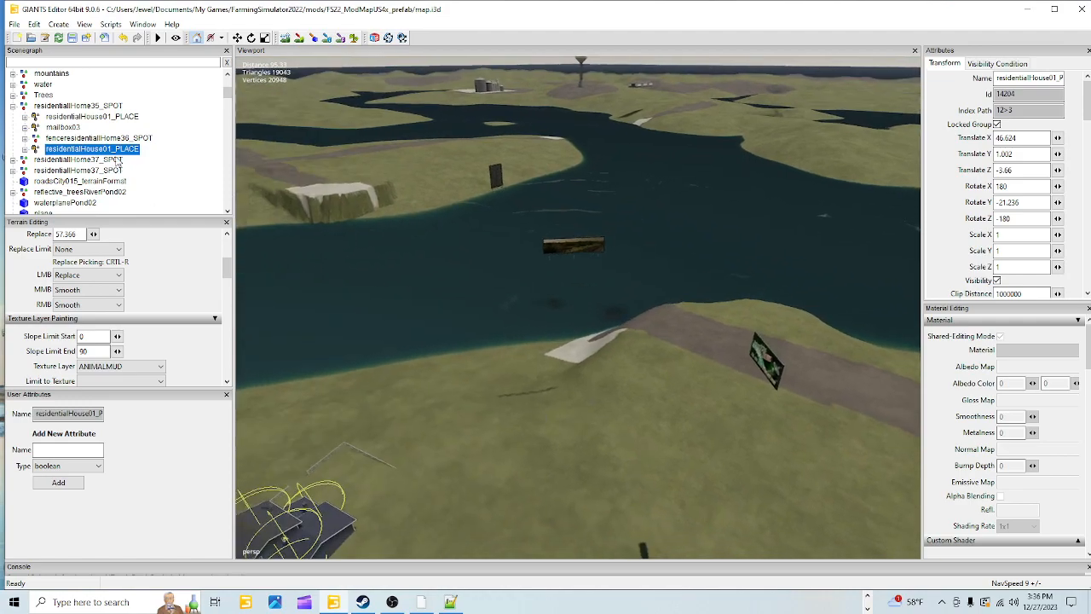
pyautogui.click(96, 108)
pyautogui.keyDown('alt'); pyautogui.moveTo(538, 275); pyautogui.dragTo(805, 279); pyautogui.keyUp('alt')
pyautogui.keyDown('alt'); pyautogui.moveTo(497, 313); pyautogui.dragTo(578, 342); pyautogui.keyUp('alt')
pyautogui.keyDown('alt'); pyautogui.moveTo(571, 294); pyautogui.dragTo(513, 303); pyautogui.keyUp('alt')
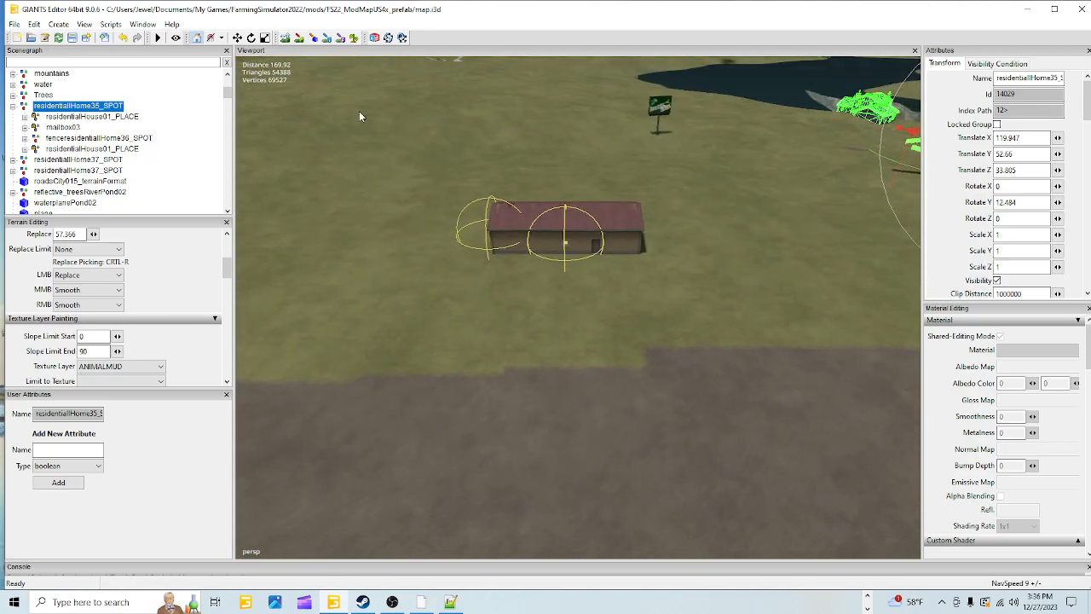
pyautogui.click(299, 40)
pyautogui.click(119, 276)
pyautogui.click(111, 285)
pyautogui.click(152, 369)
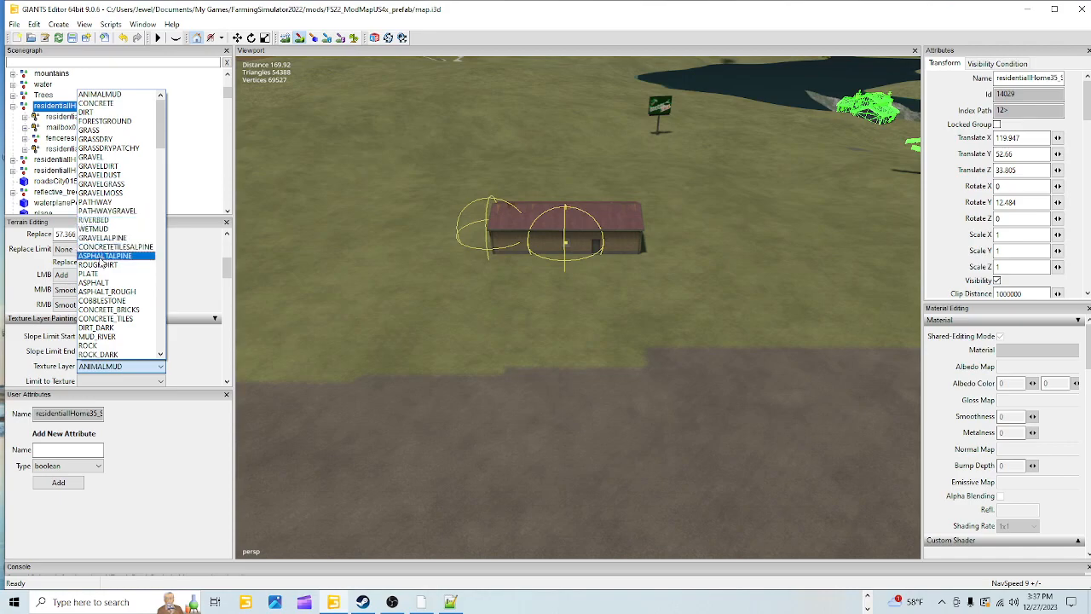
pyautogui.click(104, 256)
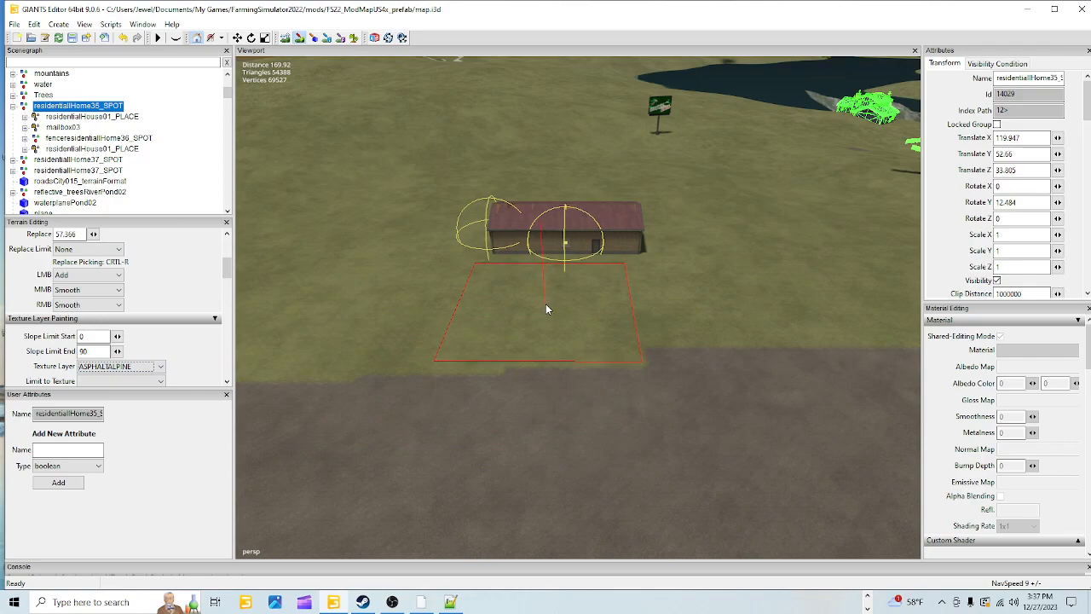
# - Paint an ASPHALTALPINE lot all around the storage building, extending to the dirt road in front
pyautogui.moveTo(541, 311); pyautogui.dragTo(525, 317)
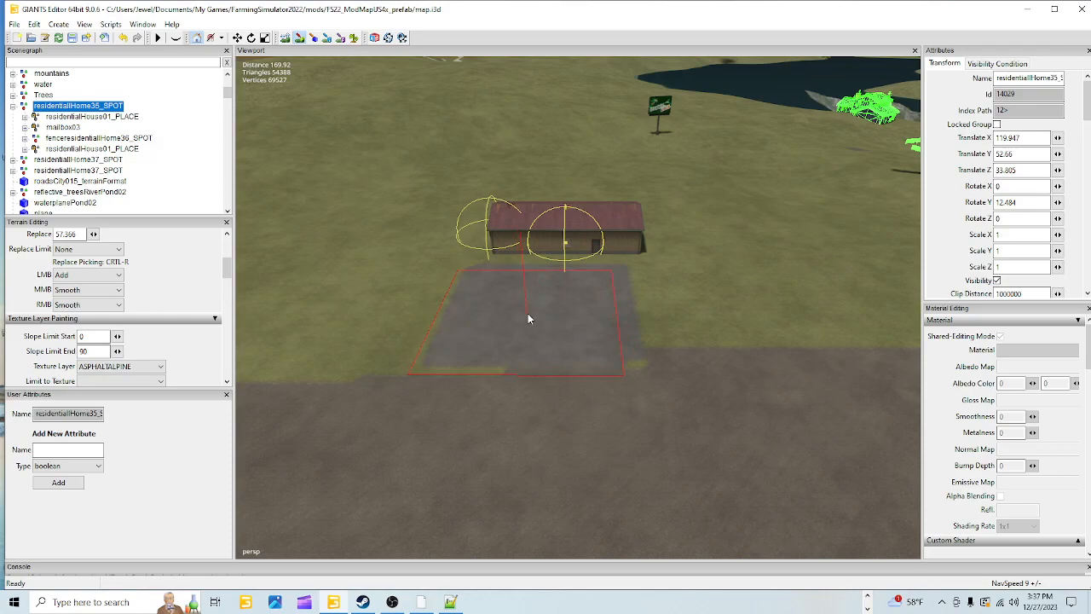
pyautogui.moveTo(595, 312)
pyautogui.mouseDown()
pyautogui.moveTo(655, 314)
pyautogui.moveTo(634, 228)
pyautogui.moveTo(427, 218)
pyautogui.moveTo(433, 256)
pyautogui.moveTo(396, 257)
pyautogui.moveTo(356, 318)
pyautogui.moveTo(400, 294)
pyautogui.moveTo(460, 184)
pyautogui.moveTo(606, 189)
pyautogui.moveTo(628, 180)
pyautogui.moveTo(627, 225)
pyautogui.moveTo(641, 227)
pyautogui.moveTo(666, 294)
pyautogui.mouseUp()
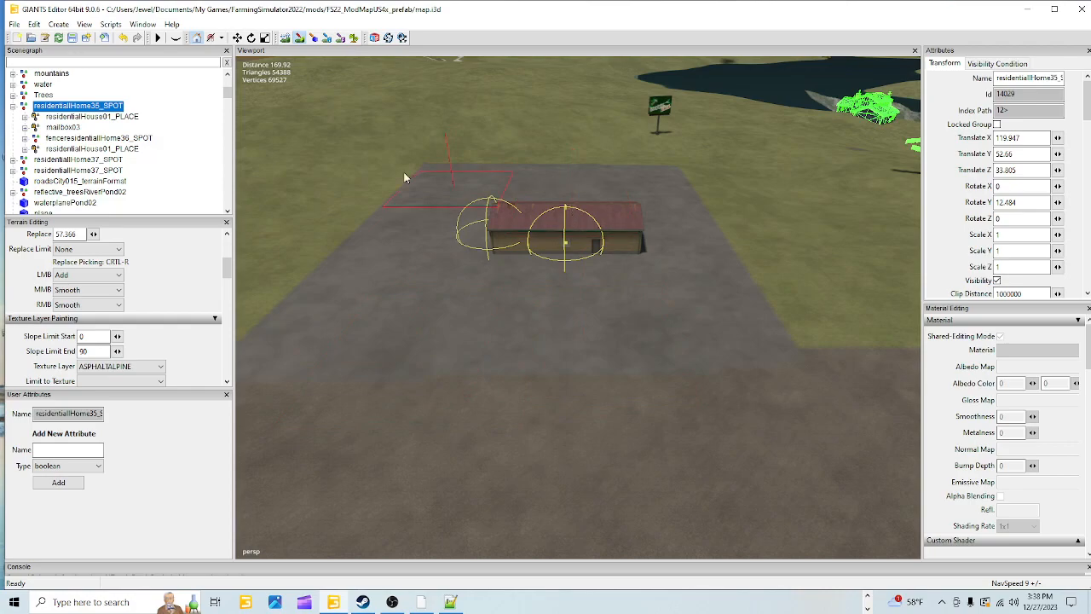
pyautogui.click(299, 38)
# - Inspect the painted asphalt surface in front of the storage building and its edge along the dirt road
pyautogui.keyDown('alt'); pyautogui.moveTo(536, 433); pyautogui.dragTo(741, 62, button='right'); pyautogui.keyUp('alt')
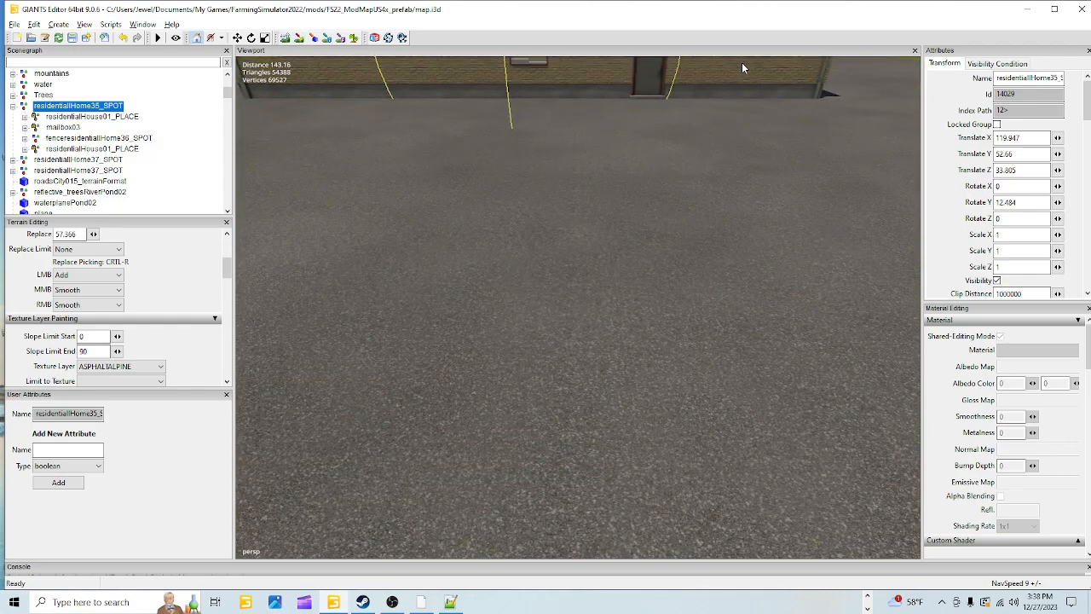
pyautogui.keyDown('alt'); pyautogui.moveTo(643, 350); pyautogui.dragTo(634, 307); pyautogui.keyUp('alt')
pyautogui.keyDown('alt'); pyautogui.moveTo(634, 307); pyautogui.dragTo(563, 449, button='right'); pyautogui.keyUp('alt')
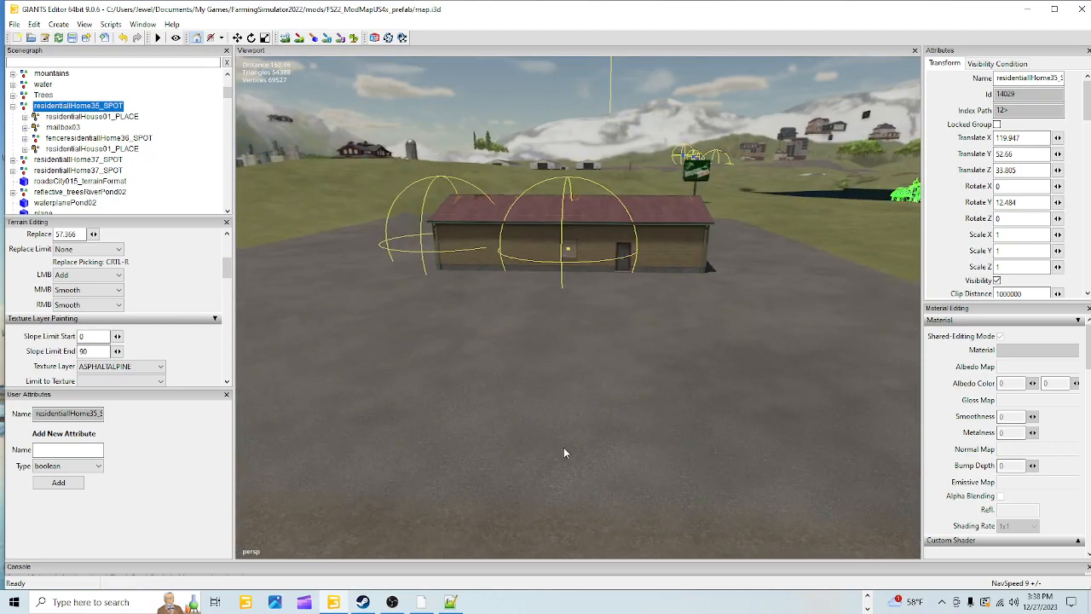
pyautogui.keyDown('alt'); pyautogui.moveTo(641, 356); pyautogui.dragTo(536, 378); pyautogui.keyUp('alt')
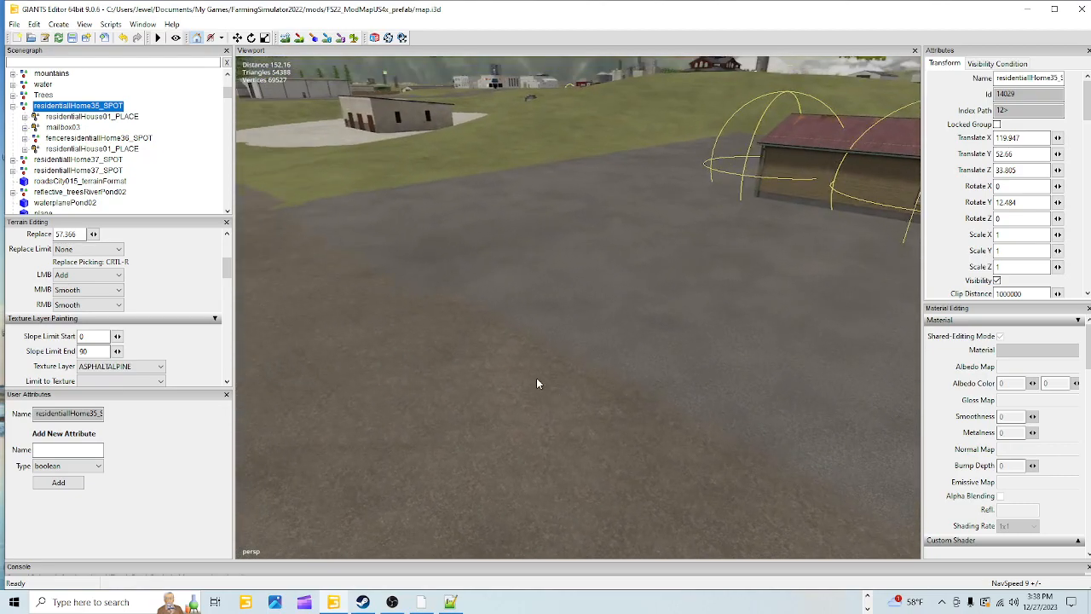
pyautogui.keyDown('alt'); pyautogui.moveTo(731, 221); pyautogui.dragTo(524, 293); pyautogui.keyUp('alt')
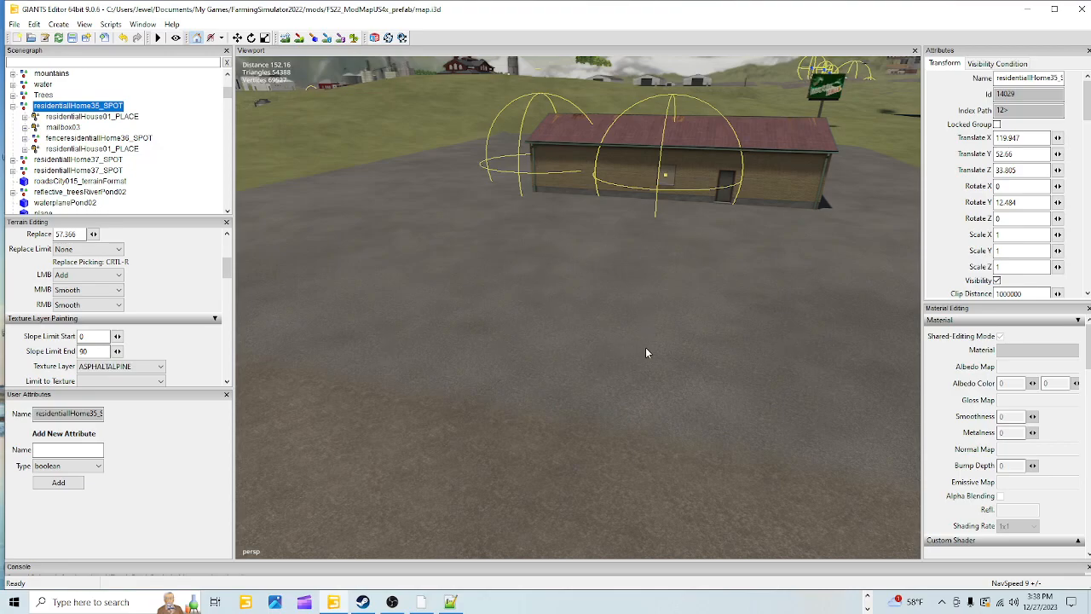
pyautogui.moveTo(730, 422)
pyautogui.keyDown('alt'); pyautogui.mouseDown()
pyautogui.moveTo(732, 357)
pyautogui.moveTo(711, 418)
pyautogui.mouseUp(); pyautogui.keyUp('alt')
pyautogui.scroll(3, 785, 303)
pyautogui.keyDown('alt'); pyautogui.moveTo(785, 303); pyautogui.dragTo(519, 354); pyautogui.keyUp('alt')
pyautogui.scroll(-3, 635, 297)
pyautogui.keyDown('alt'); pyautogui.moveTo(440, 405); pyautogui.dragTo(457, 332, button='middle'); pyautogui.keyUp('alt')
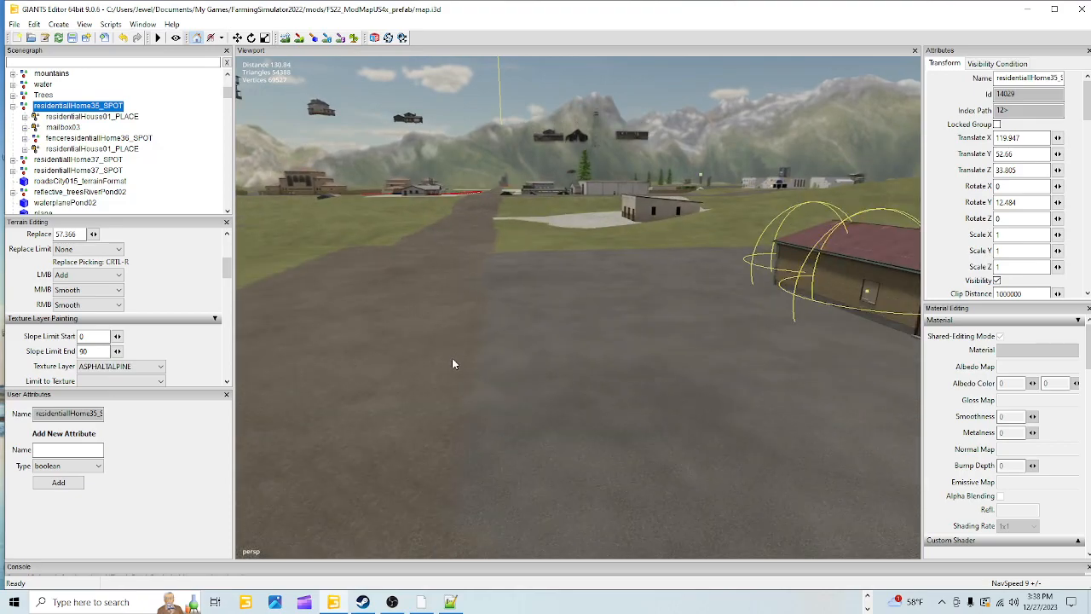
# - Examine from above how the asphalt lot lines up with the road and the neighbouring building's lot
pyautogui.keyDown('alt'); pyautogui.moveTo(450, 361); pyautogui.dragTo(596, 399); pyautogui.keyUp('alt')
pyautogui.keyDown('alt'); pyautogui.moveTo(595, 399); pyautogui.dragTo(596, 261, button='right'); pyautogui.keyUp('alt')
pyautogui.keyDown('alt'); pyautogui.moveTo(587, 425); pyautogui.dragTo(532, 263); pyautogui.keyUp('alt')
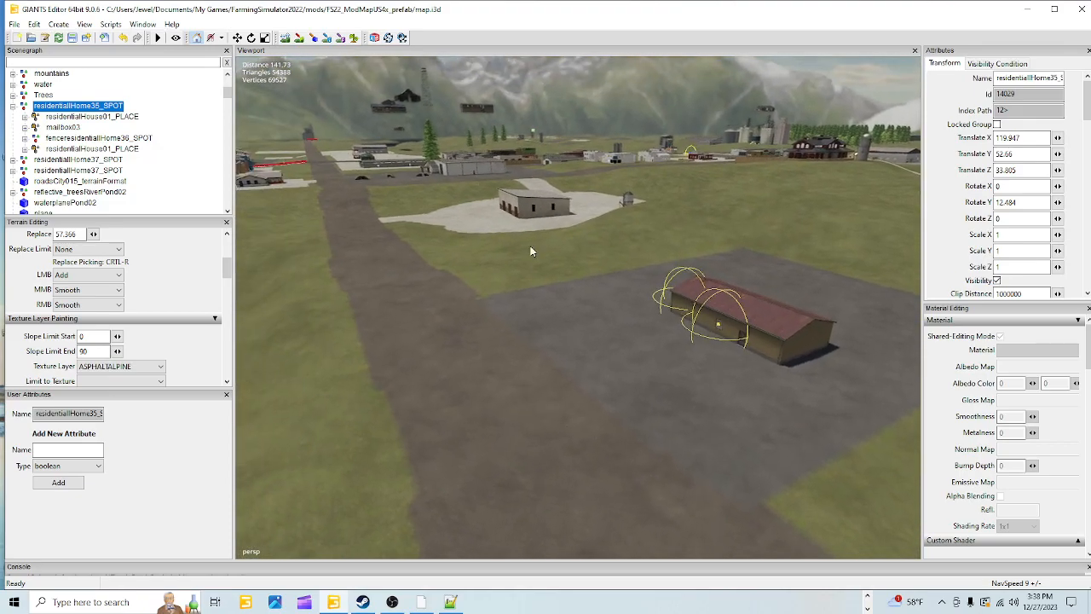
pyautogui.keyDown('alt'); pyautogui.moveTo(490, 406); pyautogui.dragTo(495, 242); pyautogui.keyUp('alt')
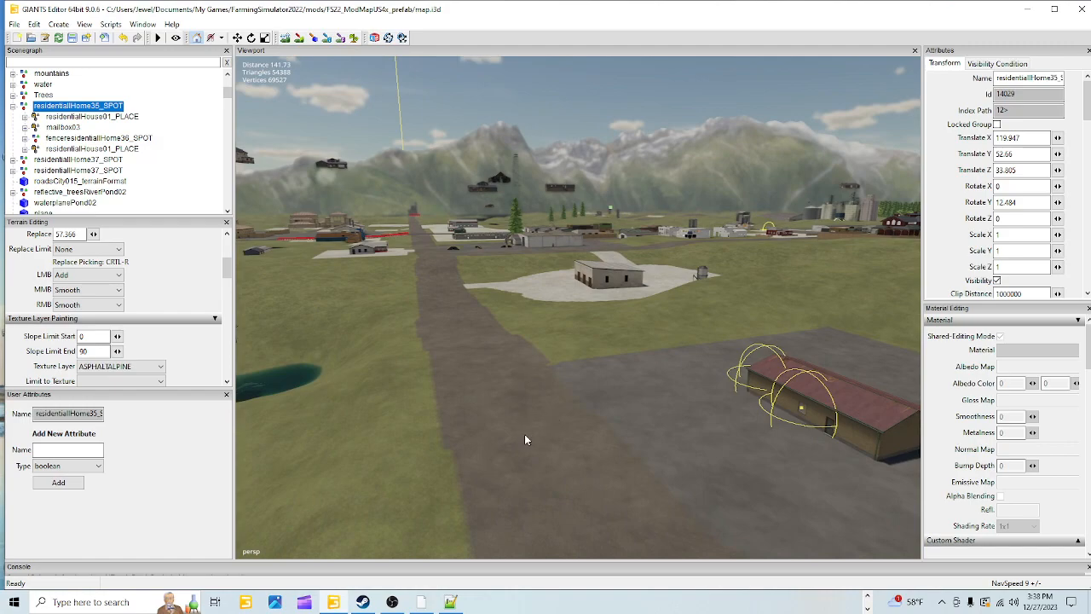
pyautogui.keyDown('alt'); pyautogui.moveTo(517, 415); pyautogui.dragTo(600, 394); pyautogui.keyUp('alt')
pyautogui.keyDown('alt'); pyautogui.moveTo(448, 473); pyautogui.dragTo(687, 213, button='right'); pyautogui.keyUp('alt')
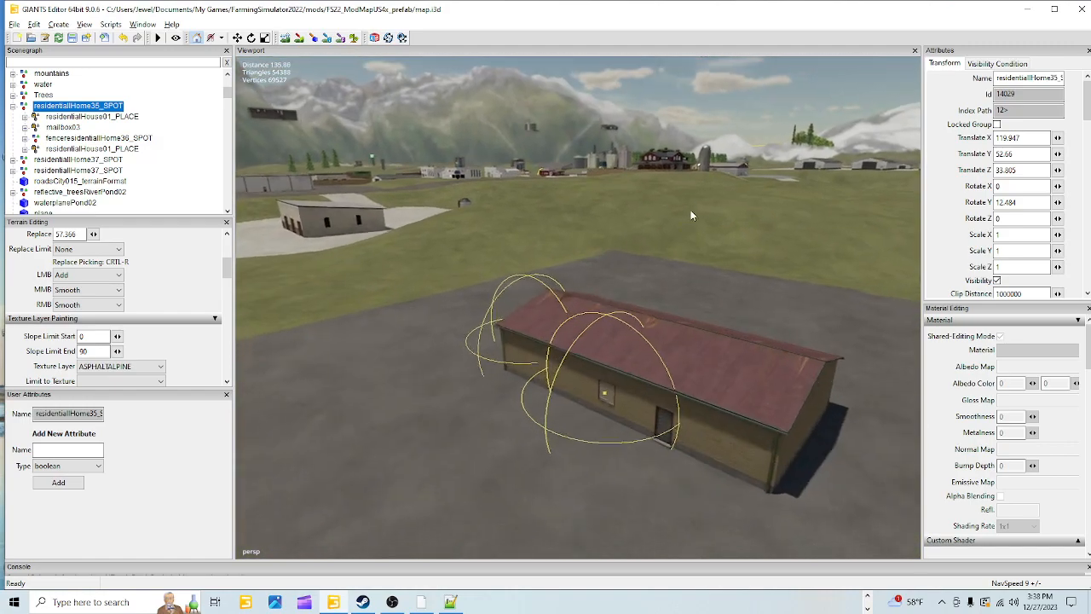
# - Examine the asphalt against the storage building's walls, close up and across the whole front of the lot
pyautogui.keyDown('alt'); pyautogui.moveTo(688, 213); pyautogui.dragTo(596, 326); pyautogui.keyUp('alt')
pyautogui.keyDown('alt'); pyautogui.moveTo(596, 327); pyautogui.dragTo(586, 201, button='right'); pyautogui.keyUp('alt')
pyautogui.keyDown('alt'); pyautogui.moveTo(587, 201); pyautogui.dragTo(662, 198); pyautogui.keyUp('alt')
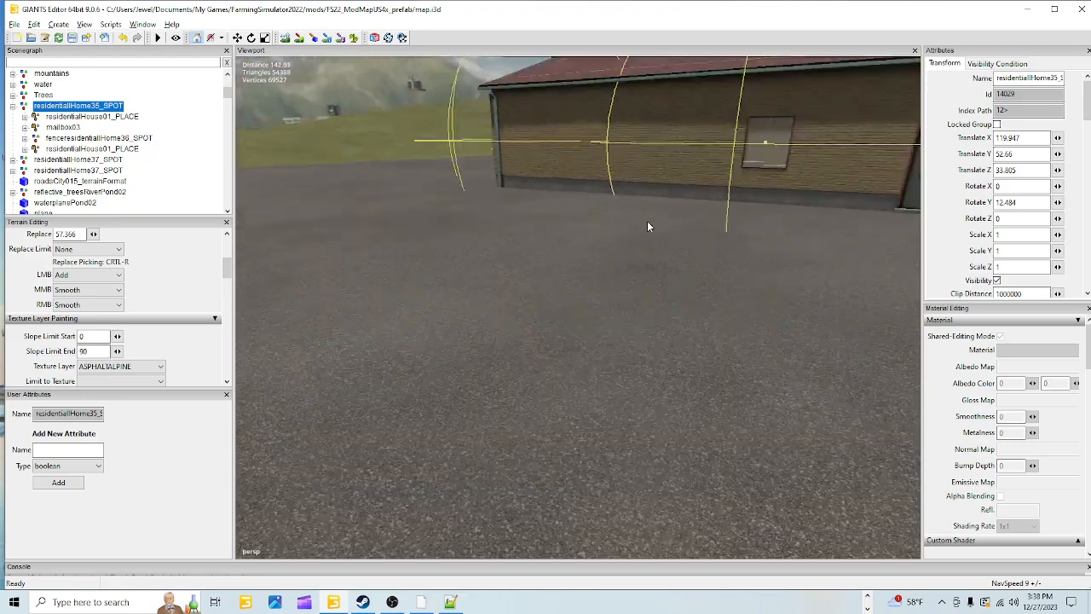
pyautogui.keyDown('alt'); pyautogui.moveTo(662, 198); pyautogui.dragTo(590, 248, button='right'); pyautogui.keyUp('alt')
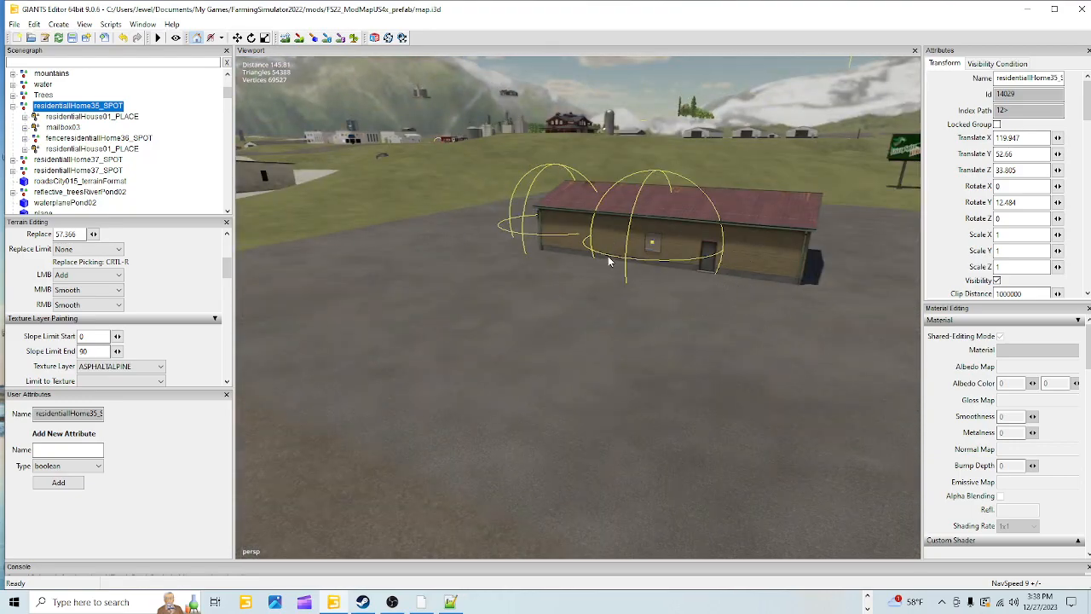
pyautogui.keyDown('alt'); pyautogui.moveTo(560, 471); pyautogui.dragTo(419, 424); pyautogui.keyUp('alt')
pyautogui.keyDown('alt'); pyautogui.moveTo(658, 422); pyautogui.dragTo(729, 378); pyautogui.keyUp('alt')
pyautogui.keyDown('alt'); pyautogui.moveTo(456, 395); pyautogui.dragTo(533, 364); pyautogui.keyUp('alt')
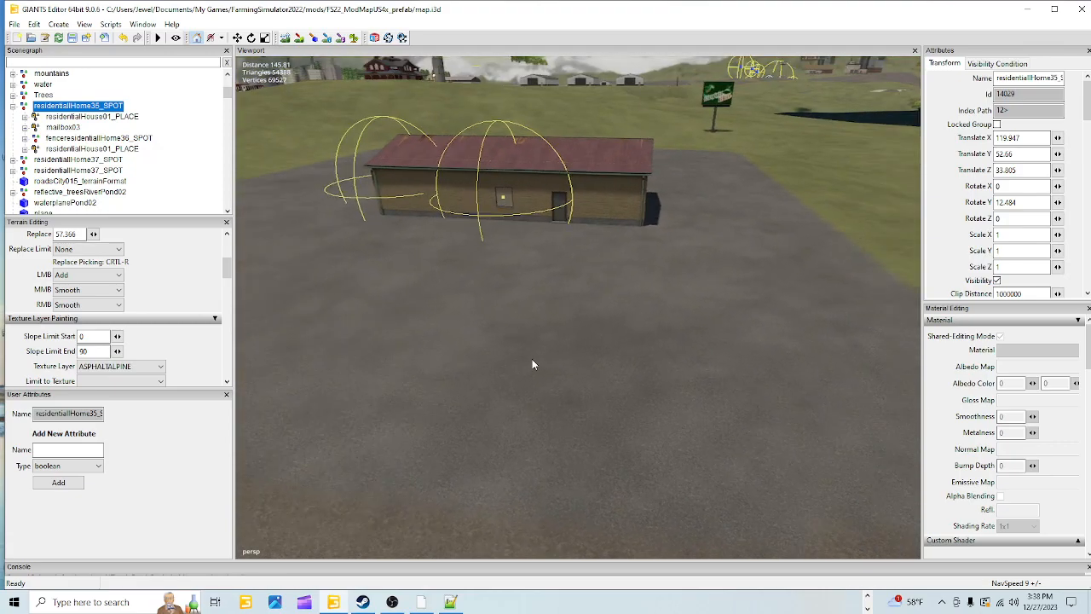
pyautogui.keyDown('alt'); pyautogui.moveTo(551, 365); pyautogui.dragTo(698, 386); pyautogui.keyUp('alt')
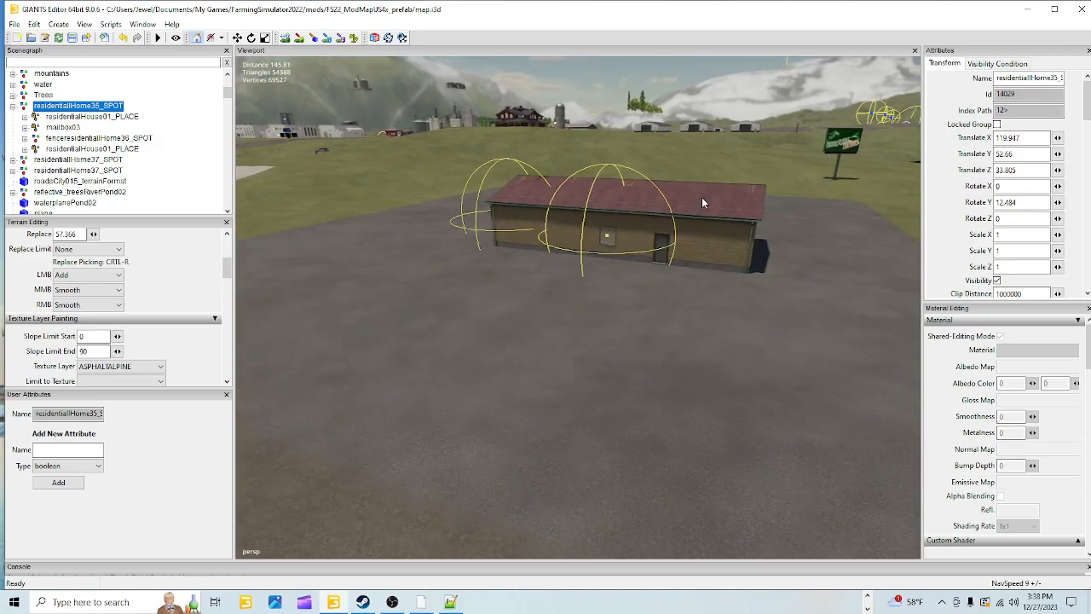
pyautogui.keyDown('alt'); pyautogui.moveTo(560, 374); pyautogui.dragTo(603, 398); pyautogui.keyUp('alt')
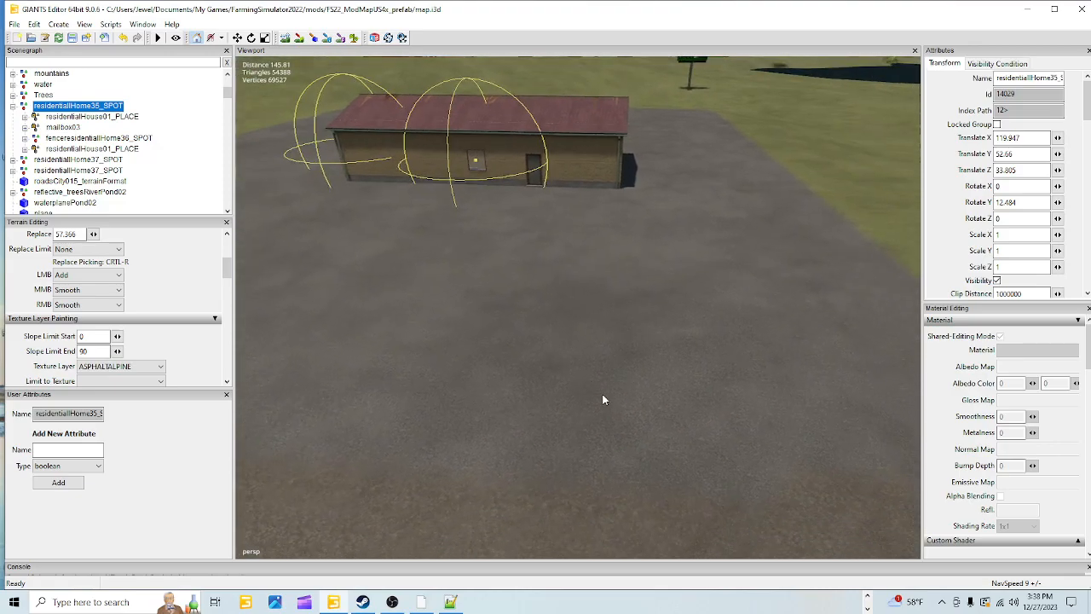
# - Place the whole waterTowerGiant_PLACE group near the storage building, at the asphalt lot's back edge, at about X 78.5, Z -65.8
pyautogui.scroll(-3, 603, 398)
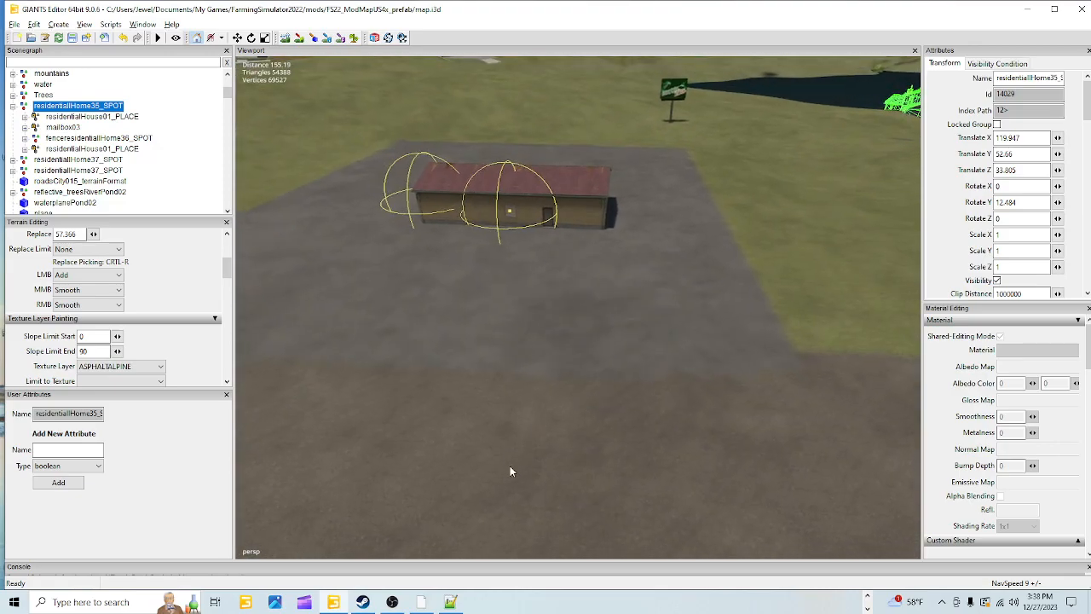
pyautogui.scroll(4, 509, 473)
pyautogui.moveTo(648, 334)
pyautogui.keyDown('alt'); pyautogui.mouseDown()
pyautogui.moveTo(619, 300)
pyautogui.moveTo(638, 337)
pyautogui.mouseUp(); pyautogui.keyUp('alt')
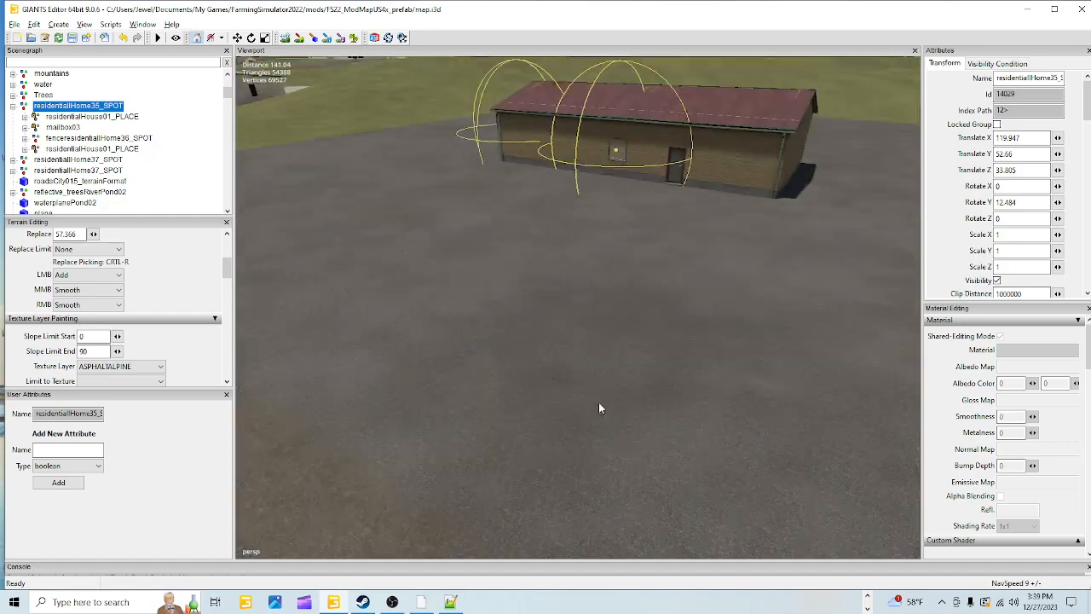
pyautogui.scroll(-3, 544, 428)
pyautogui.keyDown('alt'); pyautogui.moveTo(562, 415); pyautogui.dragTo(778, 375); pyautogui.keyUp('alt')
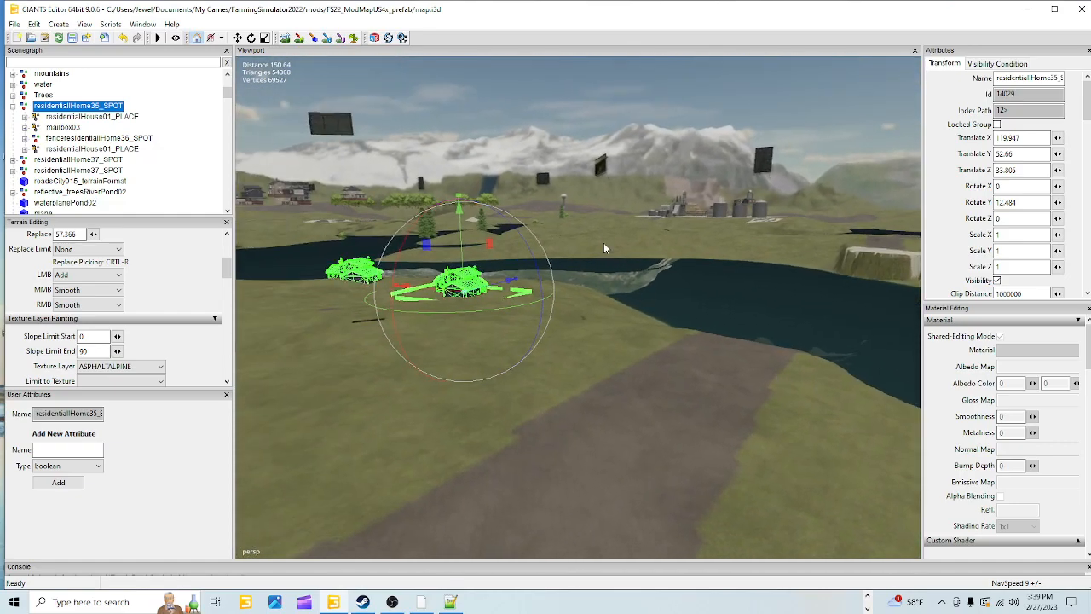
pyautogui.click(563, 203)
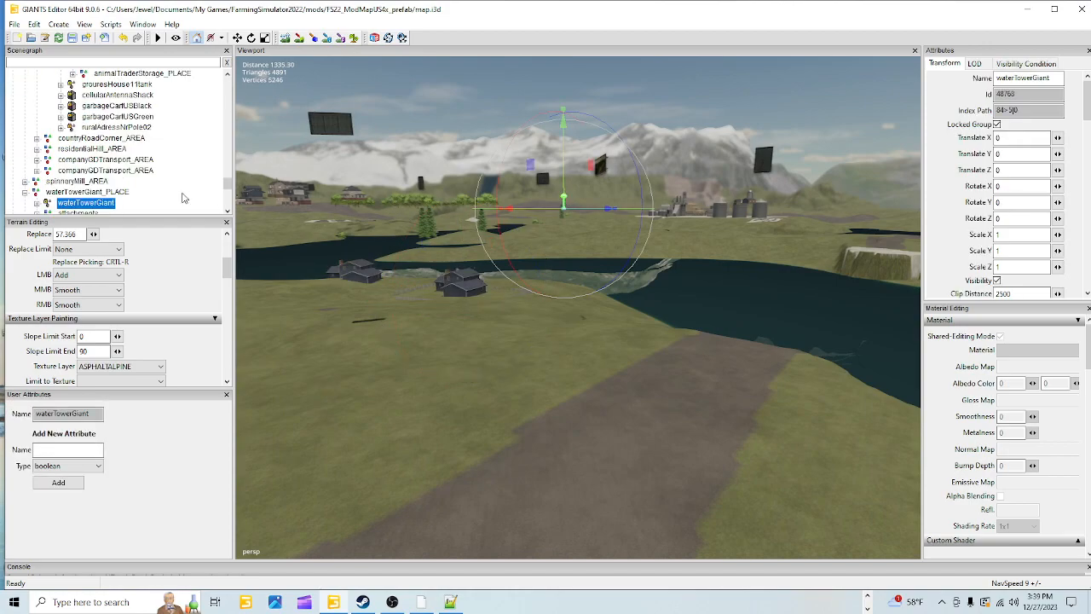
pyautogui.click(102, 192)
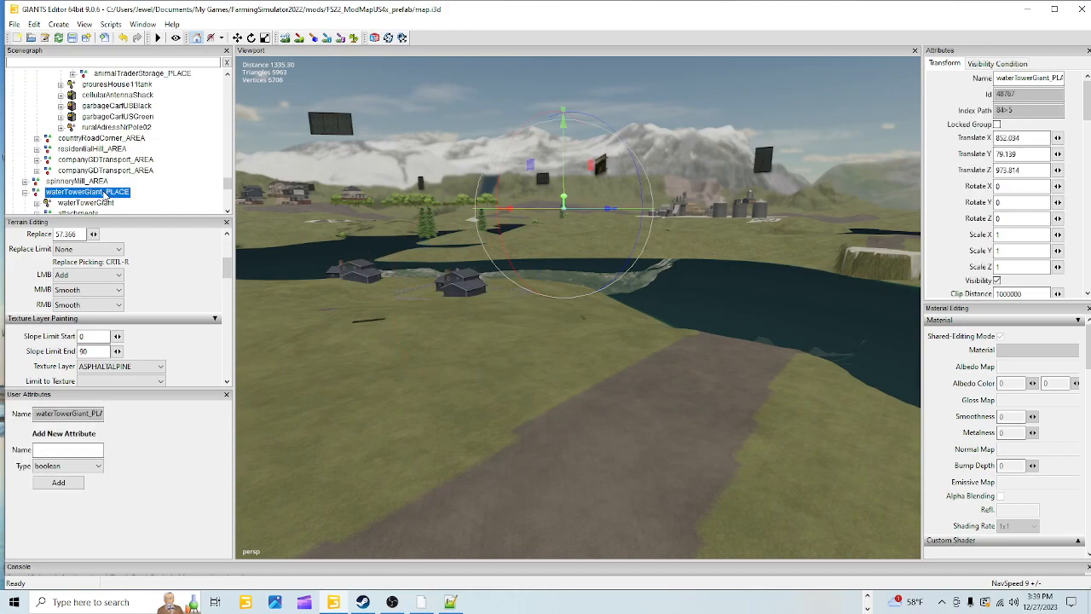
pyautogui.keyDown('alt'); pyautogui.moveTo(703, 280); pyautogui.dragTo(556, 306); pyautogui.keyUp('alt')
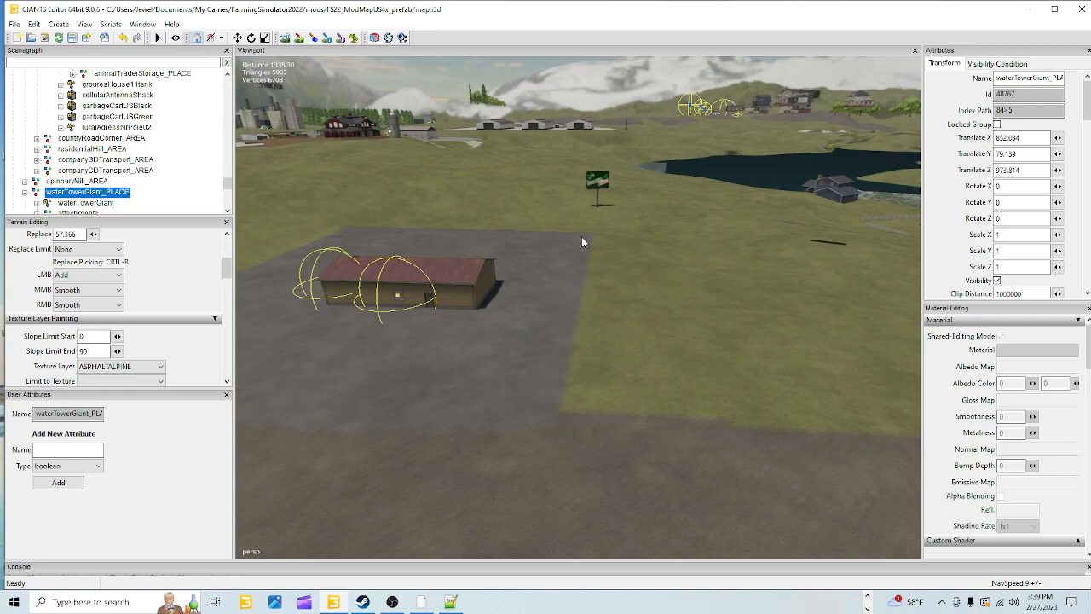
pyautogui.hotkey('ctrl', 'b')
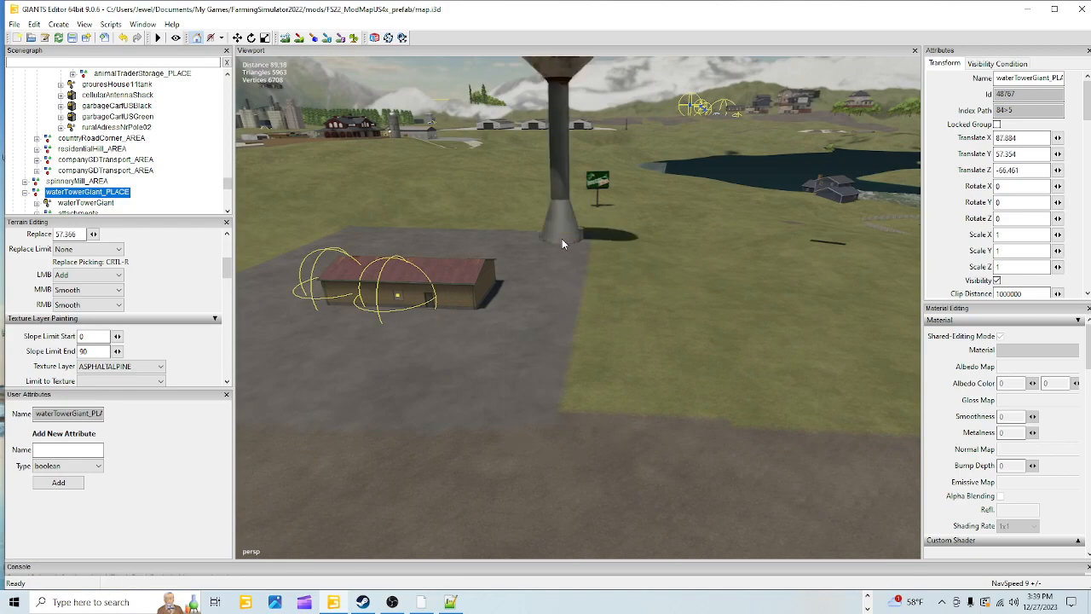
pyautogui.click(559, 254)
pyautogui.keyDown('alt'); pyautogui.moveTo(577, 295); pyautogui.dragTo(554, 373); pyautogui.keyUp('alt')
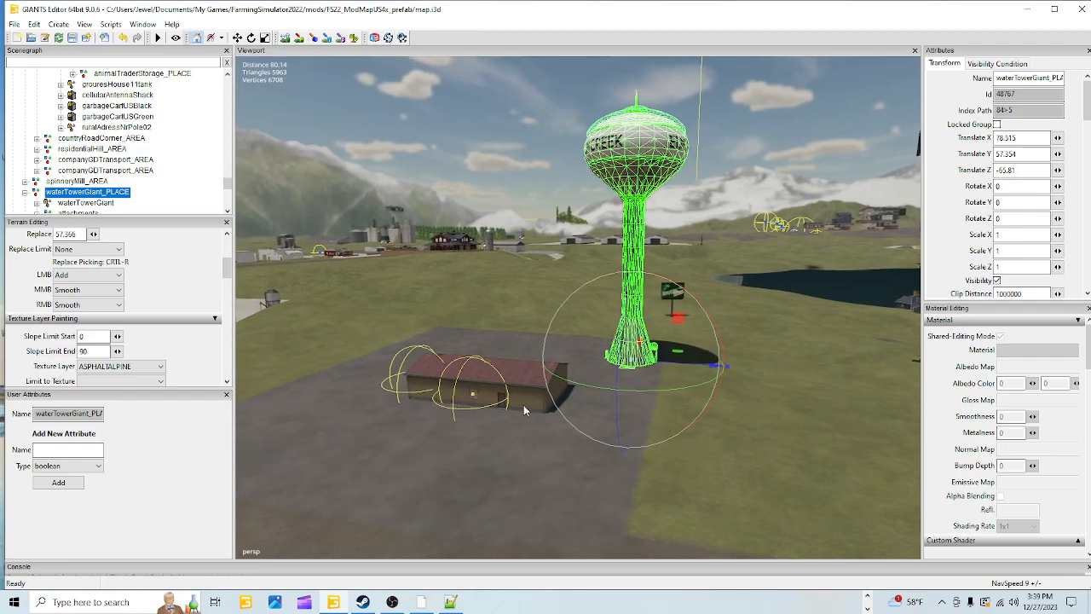
# - Examine the water tower's tank and its ELMCREEK lettering up close and from the storage building's side
pyautogui.keyDown('alt'); pyautogui.moveTo(474, 392); pyautogui.dragTo(515, 421); pyautogui.keyUp('alt')
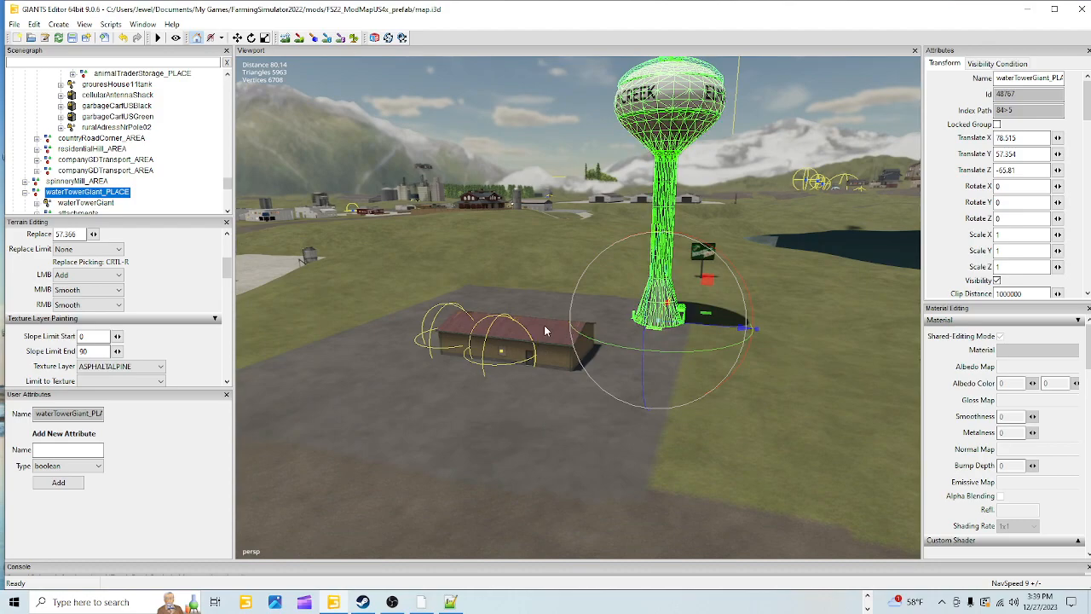
pyautogui.keyDown('alt'); pyautogui.moveTo(499, 364); pyautogui.dragTo(550, 396); pyautogui.keyUp('alt')
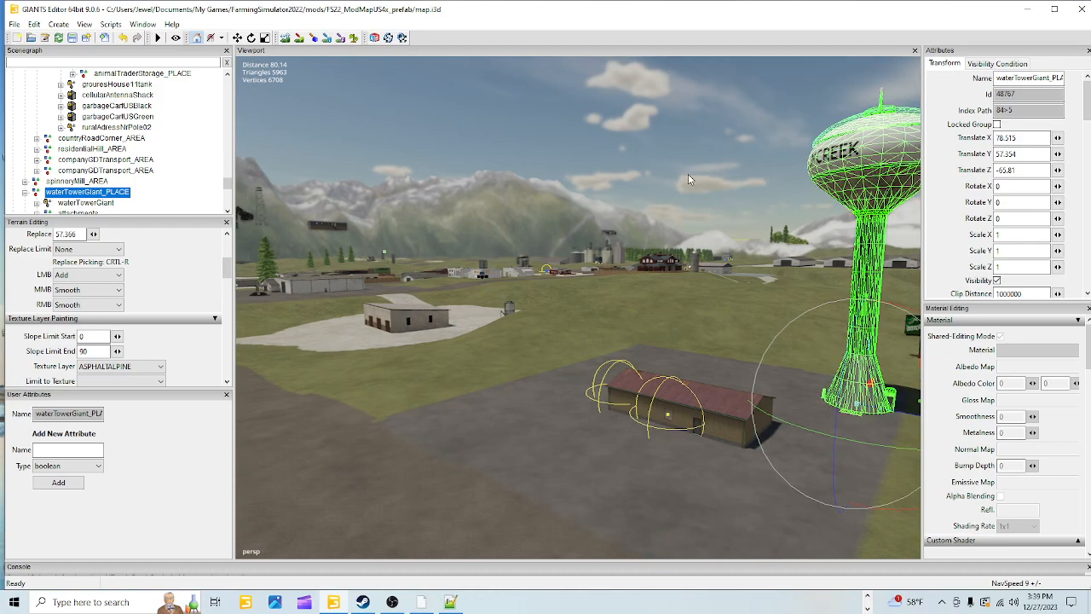
pyautogui.keyDown('alt'); pyautogui.moveTo(459, 351); pyautogui.dragTo(668, 469); pyautogui.keyUp('alt')
pyautogui.keyDown('alt'); pyautogui.moveTo(669, 469); pyautogui.dragTo(751, 276, button='right'); pyautogui.keyUp('alt')
pyautogui.keyDown('alt'); pyautogui.moveTo(751, 277); pyautogui.dragTo(750, 322); pyautogui.keyUp('alt')
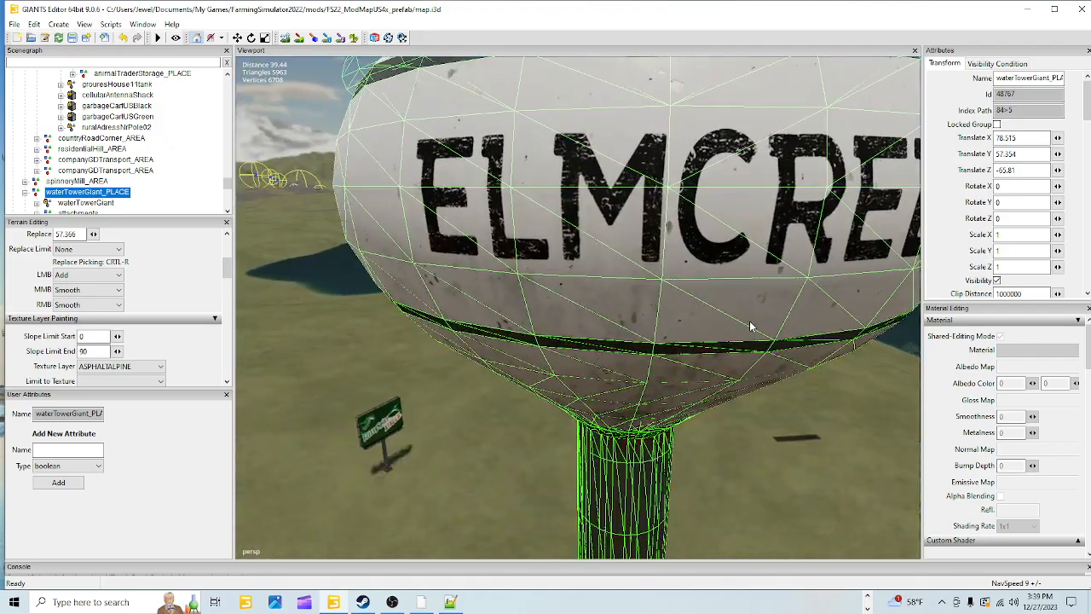
pyautogui.keyDown('alt'); pyautogui.moveTo(657, 259); pyautogui.dragTo(682, 250); pyautogui.keyUp('alt')
pyautogui.keyDown('alt'); pyautogui.moveTo(681, 243); pyautogui.dragTo(624, 311, button='right'); pyautogui.keyUp('alt')
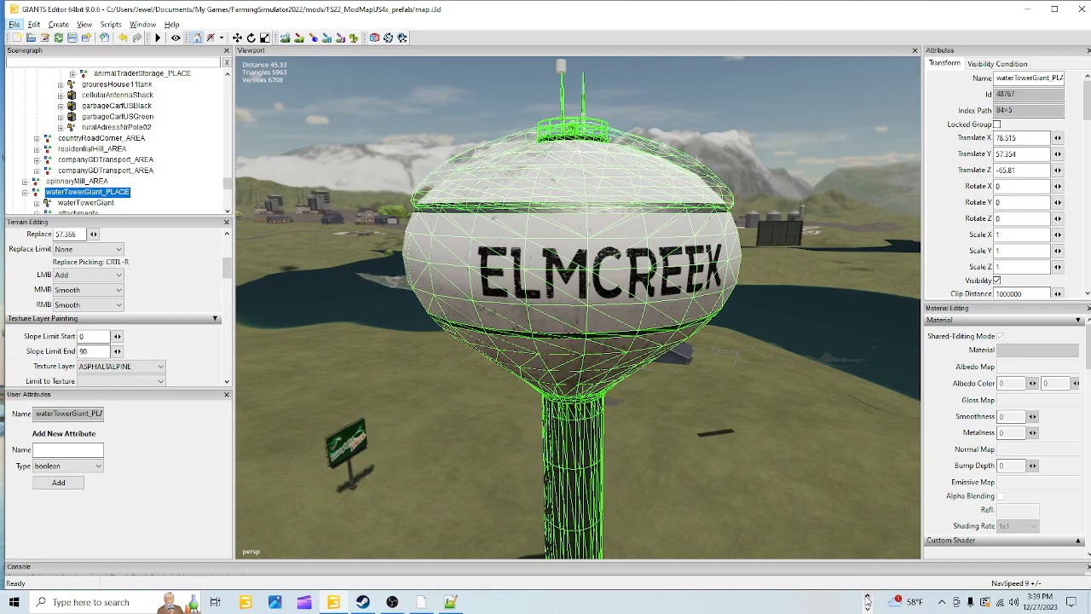
pyautogui.keyDown('alt'); pyautogui.moveTo(745, 409); pyautogui.dragTo(755, 436); pyautogui.keyUp('alt')
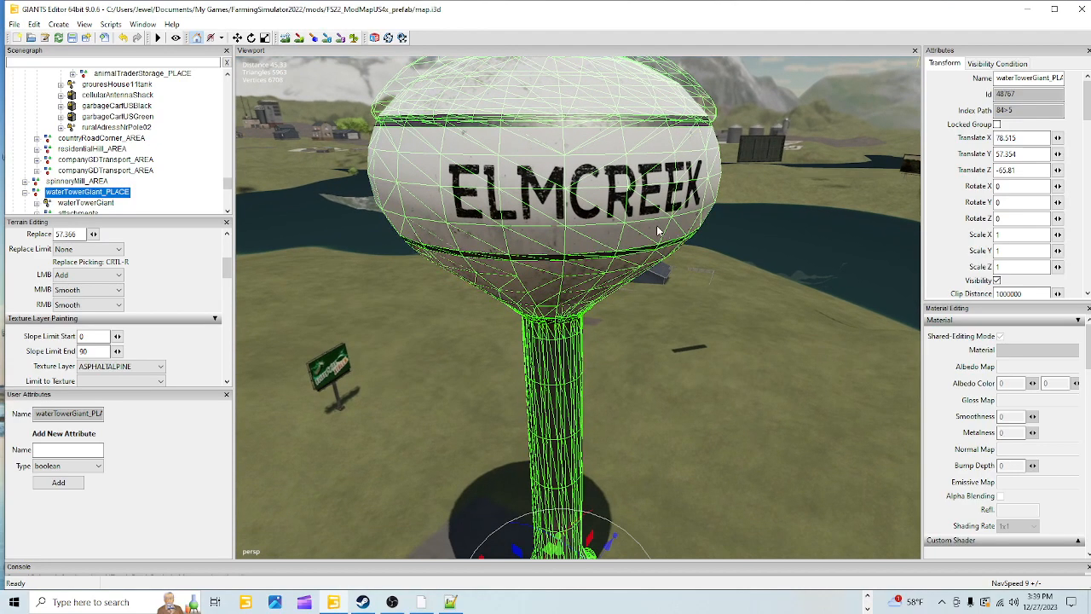
pyautogui.keyDown('alt'); pyautogui.moveTo(674, 443); pyautogui.dragTo(449, 316); pyautogui.keyUp('alt')
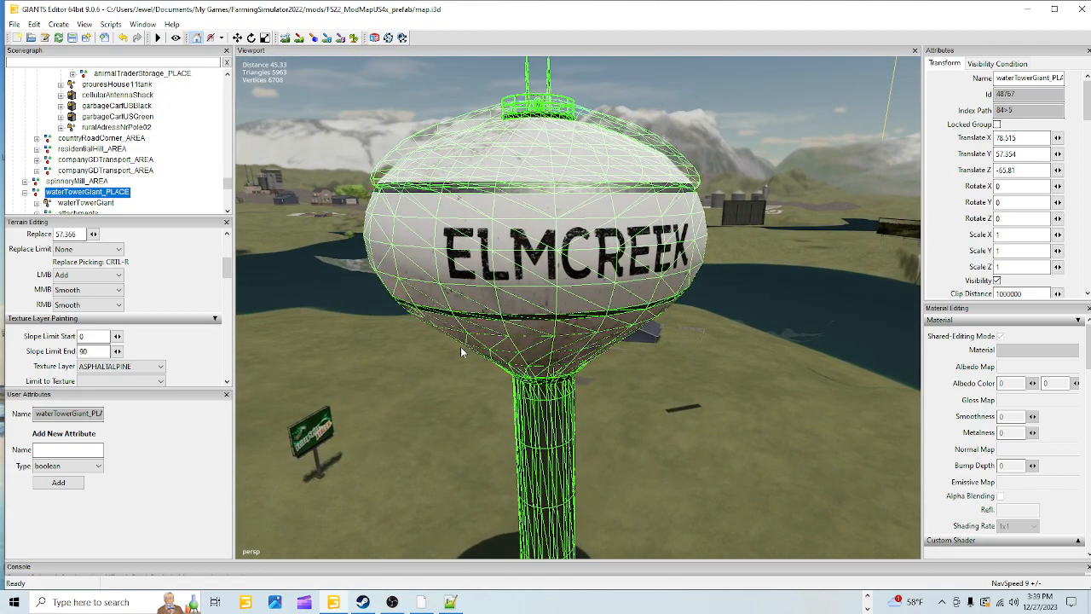
pyautogui.keyDown('alt'); pyautogui.moveTo(720, 312); pyautogui.dragTo(671, 308); pyautogui.keyUp('alt')
# - Examine the water tower's base relative to the storage building and the asphalt around the building's corner
pyautogui.keyDown('alt'); pyautogui.moveTo(672, 307); pyautogui.dragTo(609, 461, button='right'); pyautogui.keyUp('alt')
pyautogui.keyDown('alt'); pyautogui.moveTo(608, 368); pyautogui.dragTo(621, 453); pyautogui.keyUp('alt')
pyautogui.keyDown('alt'); pyautogui.moveTo(621, 453); pyautogui.dragTo(804, 144, button='right'); pyautogui.keyUp('alt')
pyautogui.keyDown('alt'); pyautogui.moveTo(707, 288); pyautogui.dragTo(575, 180); pyautogui.keyUp('alt')
pyautogui.keyDown('alt'); pyautogui.moveTo(575, 180); pyautogui.dragTo(565, 429, button='right'); pyautogui.keyUp('alt')
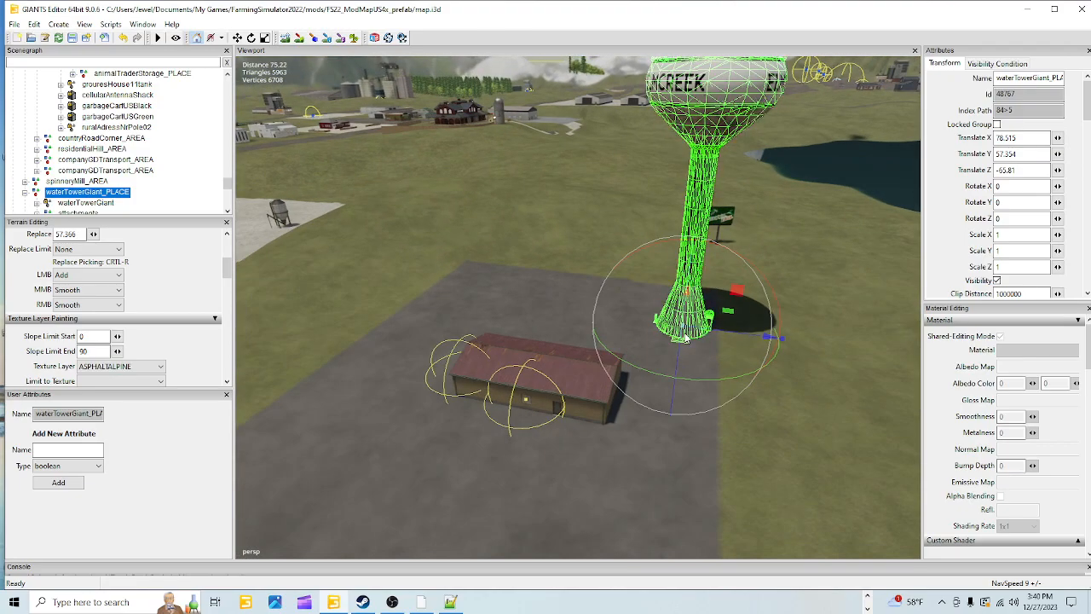
pyautogui.keyDown('alt'); pyautogui.moveTo(680, 469); pyautogui.dragTo(660, 365, button='middle'); pyautogui.keyUp('alt')
pyautogui.keyDown('alt'); pyautogui.moveTo(547, 419); pyautogui.dragTo(698, 259, button='right'); pyautogui.keyUp('alt')
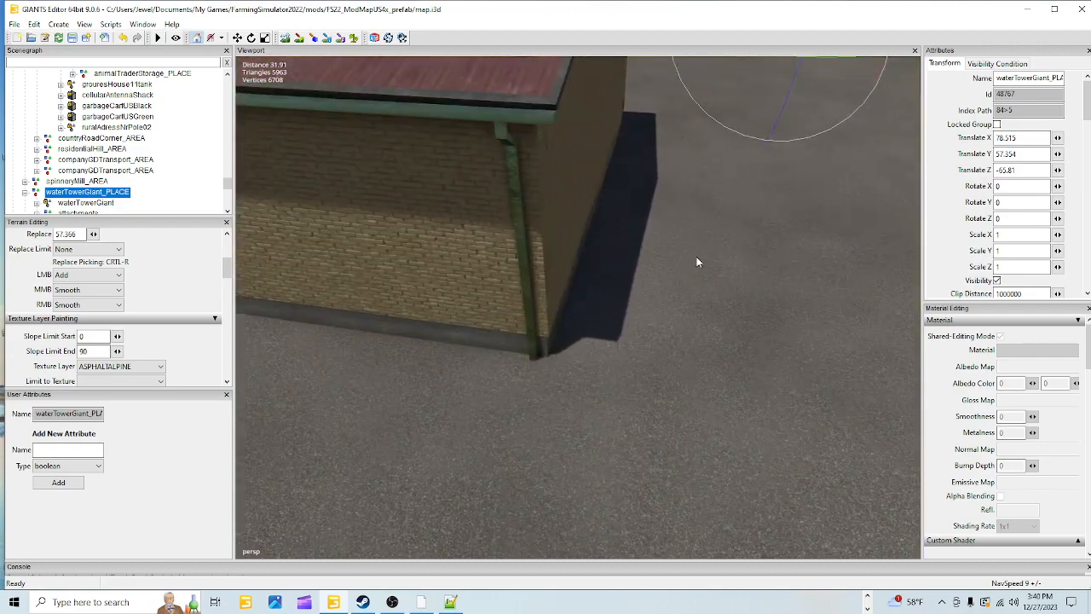
pyautogui.keyDown('alt'); pyautogui.moveTo(699, 259); pyautogui.dragTo(671, 213); pyautogui.keyUp('alt')
pyautogui.keyDown('alt'); pyautogui.moveTo(672, 213); pyautogui.dragTo(550, 398, button='right'); pyautogui.keyUp('alt')
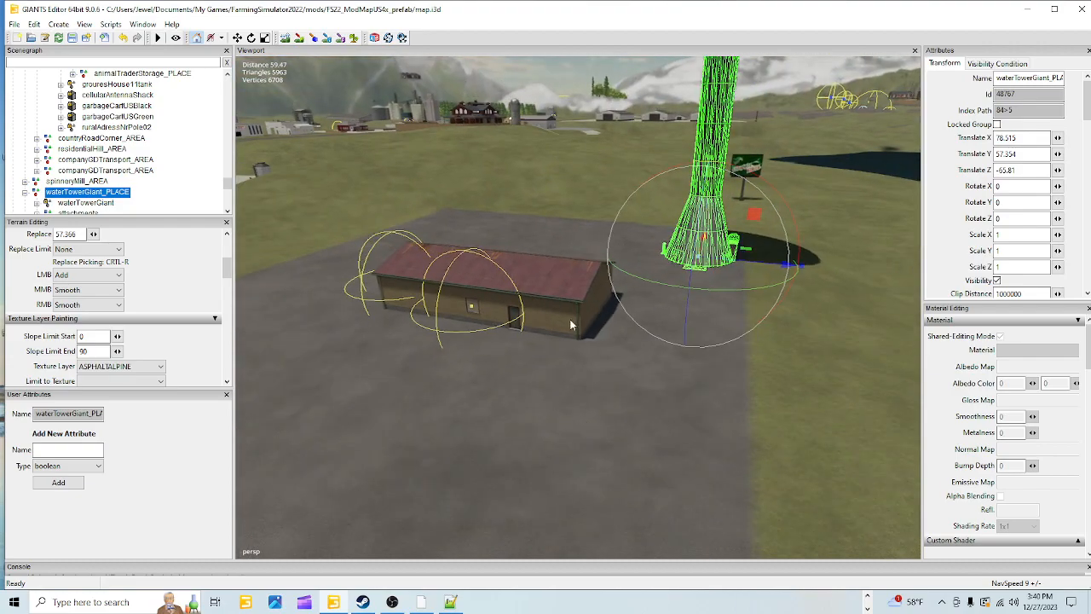
pyautogui.keyDown('alt'); pyautogui.moveTo(514, 372); pyautogui.dragTo(479, 416); pyautogui.keyUp('alt')
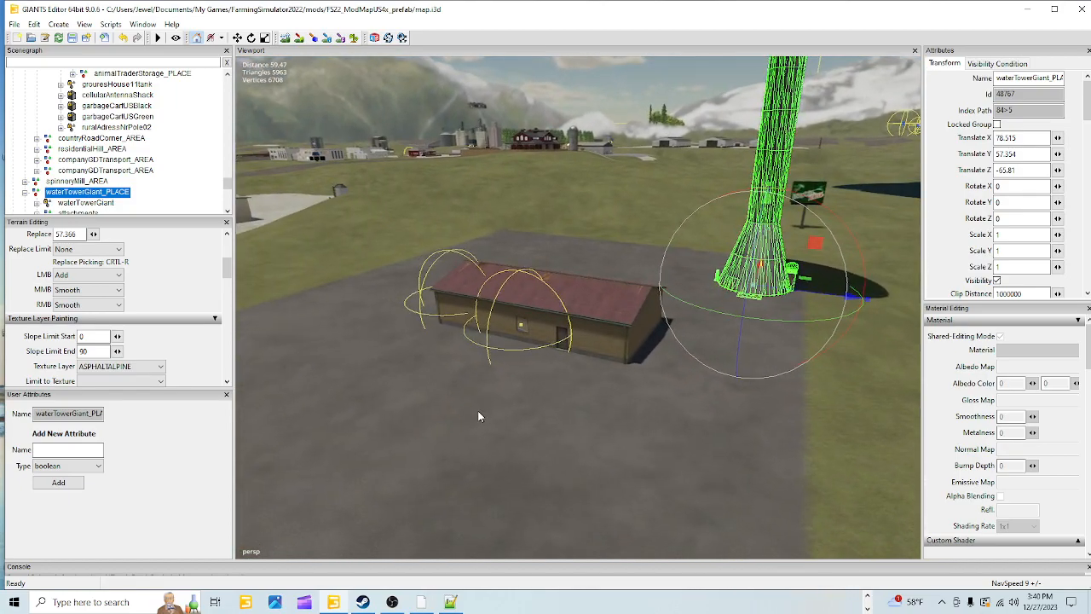
# - Move the water tower off the asphalt onto the grass at about Z -40, and lower it to about Y 55.7
pyautogui.moveTo(777, 291); pyautogui.dragTo(980, 313)
pyautogui.keyDown('alt'); pyautogui.moveTo(695, 333); pyautogui.dragTo(816, 326); pyautogui.keyUp('alt')
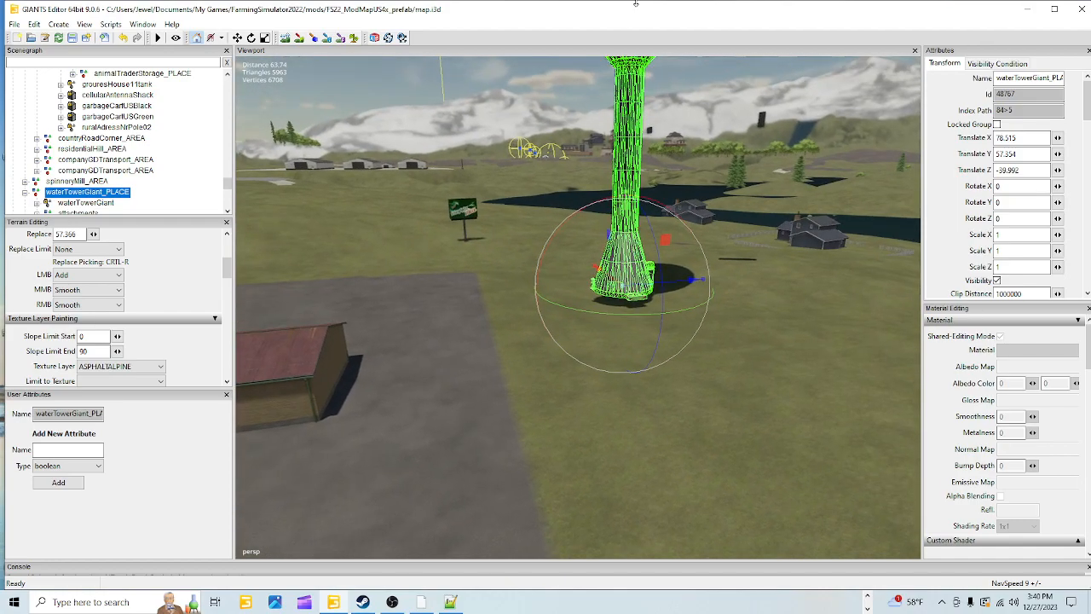
pyautogui.moveTo(628, 224); pyautogui.dragTo(626, 263)
# - Inspect the asphalt lot and the water tower's spot on the grass beside it
pyautogui.keyDown('alt'); pyautogui.moveTo(679, 314); pyautogui.dragTo(524, 278); pyautogui.keyUp('alt')
pyautogui.keyDown('alt'); pyautogui.moveTo(664, 395); pyautogui.dragTo(607, 460); pyautogui.keyUp('alt')
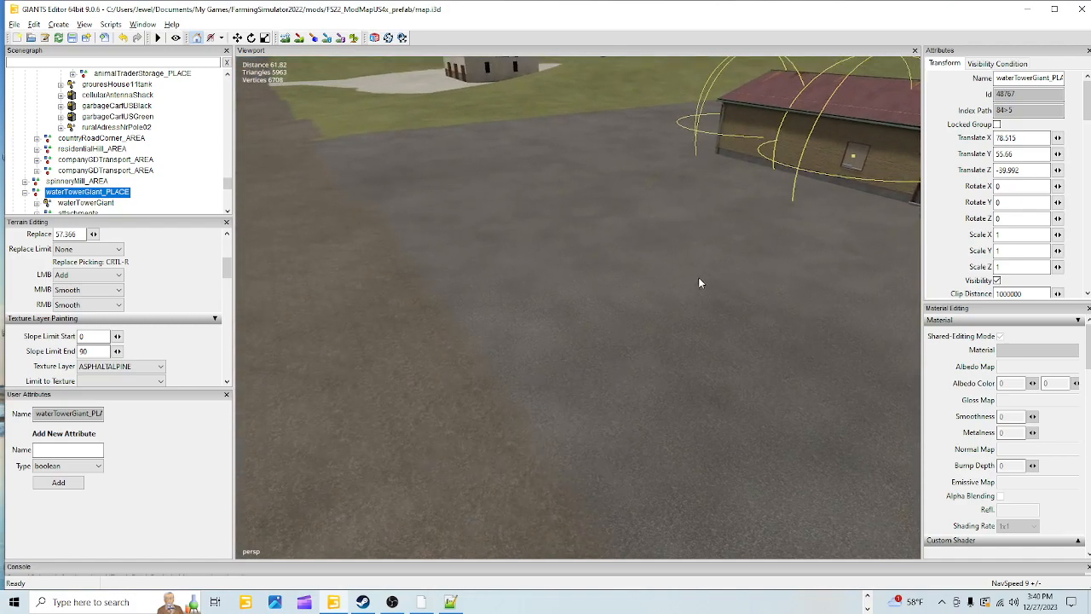
pyautogui.keyDown('alt'); pyautogui.moveTo(703, 271); pyautogui.dragTo(541, 445, button='right'); pyautogui.keyUp('alt')
pyautogui.keyDown('alt'); pyautogui.moveTo(541, 445); pyautogui.dragTo(575, 433); pyautogui.keyUp('alt')
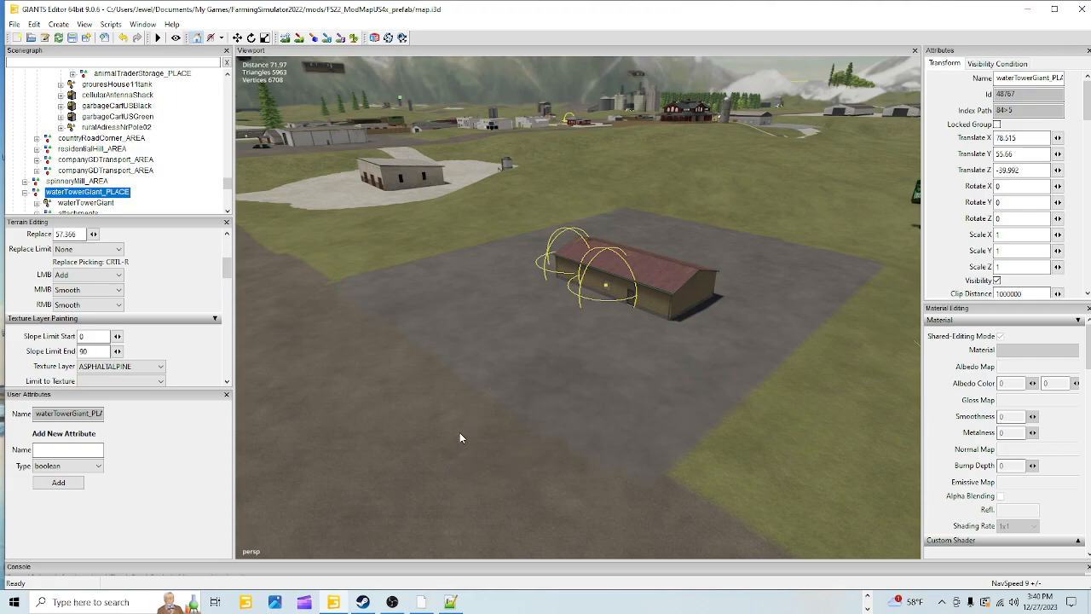
pyautogui.press('f')
pyautogui.keyDown('alt'); pyautogui.moveTo(604, 428); pyautogui.dragTo(566, 410); pyautogui.keyUp('alt')
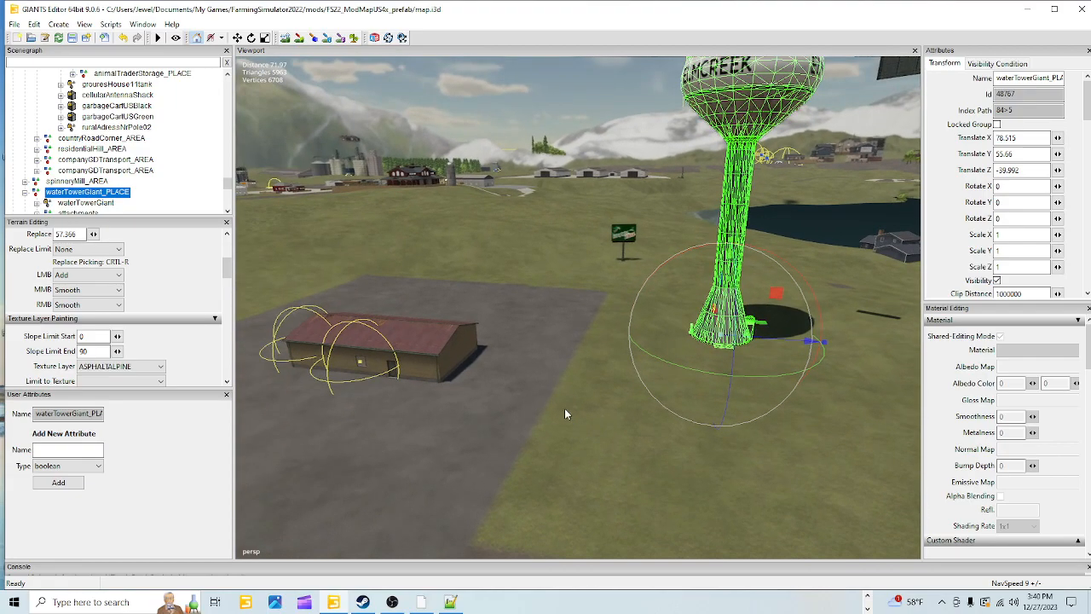
pyautogui.keyDown('alt'); pyautogui.moveTo(495, 475); pyautogui.dragTo(416, 487); pyautogui.keyUp('alt')
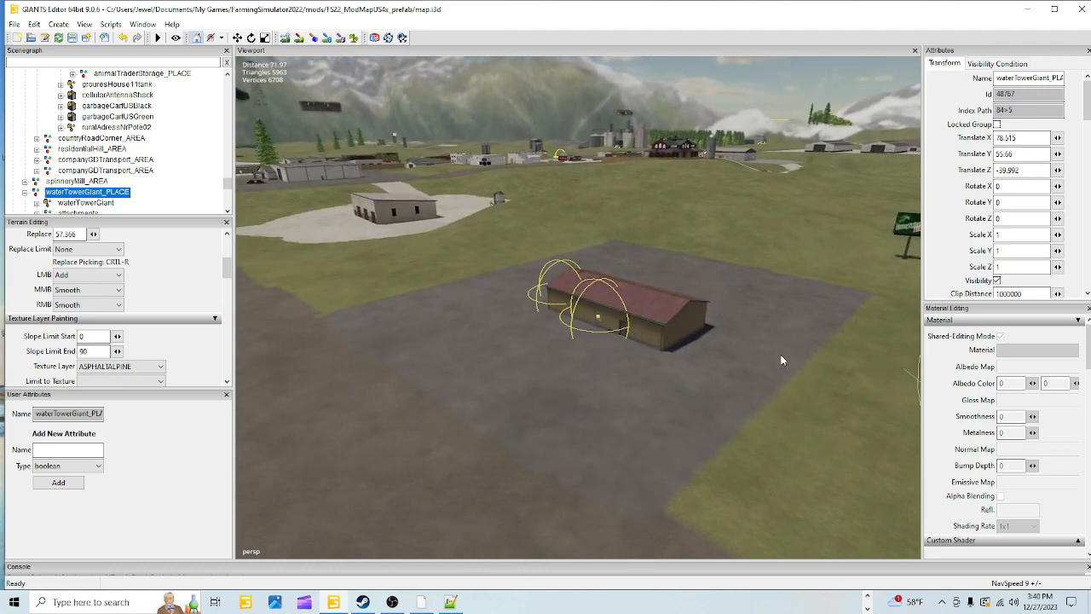
# - Examine the dirt road running past the lot and the ground along the lot's sides and back
pyautogui.keyDown('alt'); pyautogui.moveTo(552, 435); pyautogui.dragTo(444, 426); pyautogui.keyUp('alt')
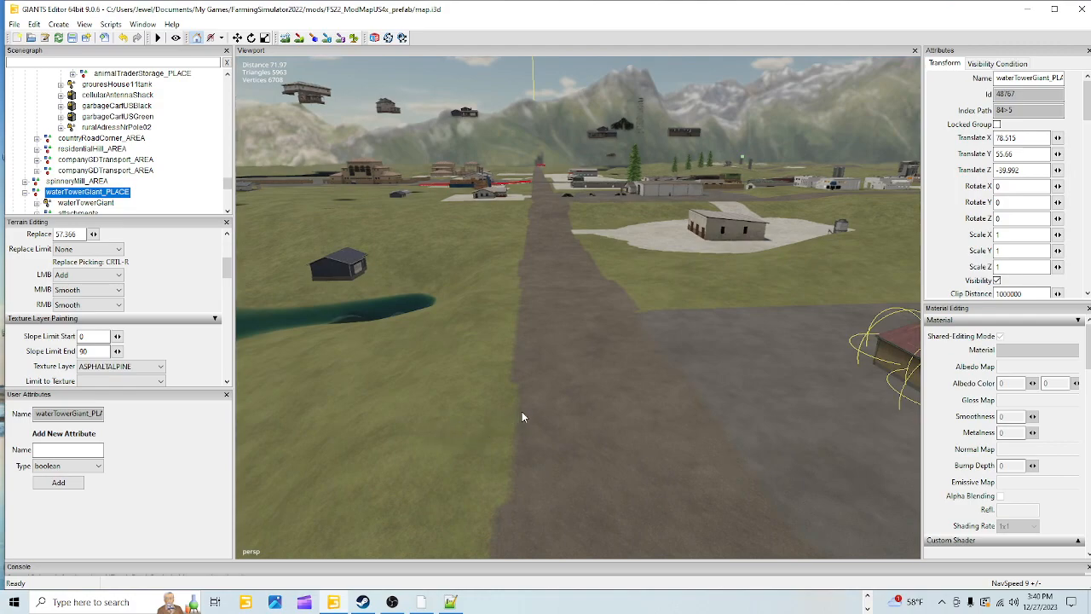
pyautogui.keyDown('alt'); pyautogui.moveTo(525, 410); pyautogui.dragTo(527, 430); pyautogui.keyUp('alt')
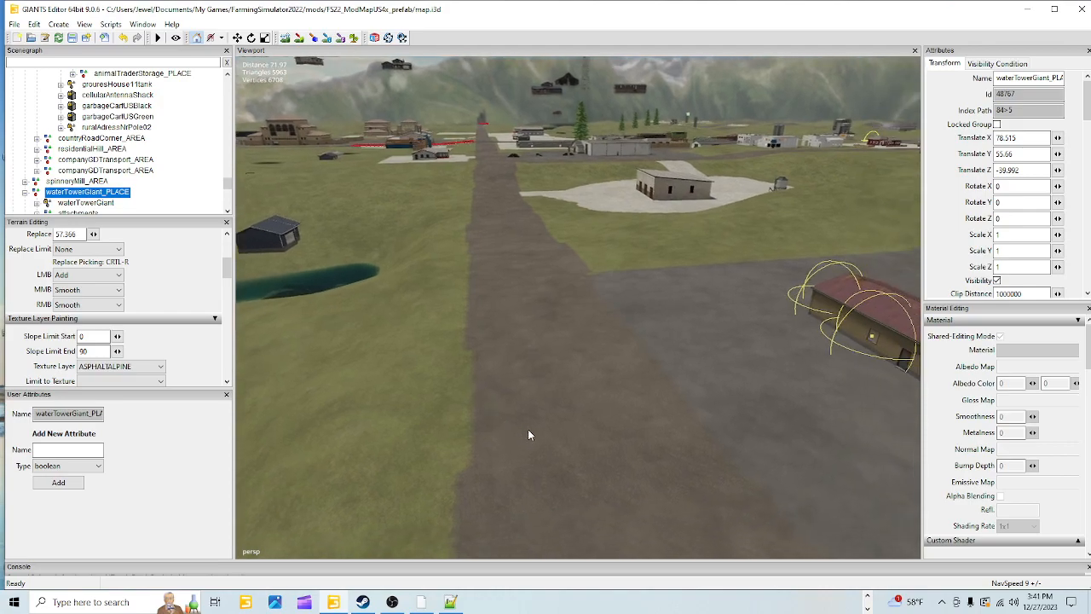
pyautogui.keyDown('alt'); pyautogui.moveTo(538, 374); pyautogui.dragTo(485, 409); pyautogui.keyUp('alt')
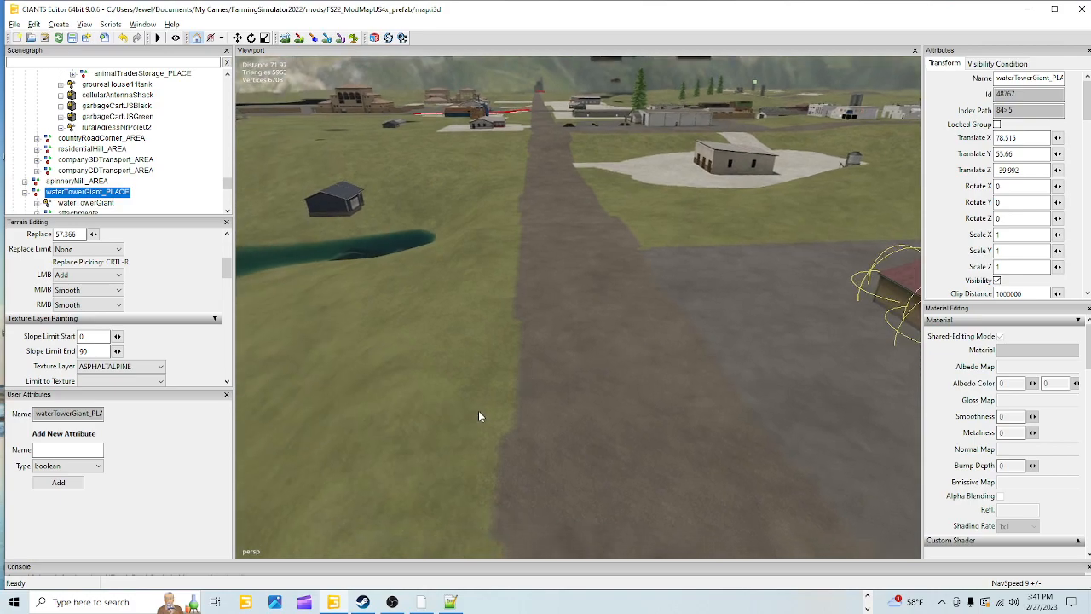
pyautogui.scroll(3, 696, 244)
pyautogui.scroll(2, 498, 303)
pyautogui.keyDown('alt'); pyautogui.moveTo(461, 334); pyautogui.dragTo(482, 343); pyautogui.keyUp('alt')
pyautogui.scroll(3, 638, 251)
pyautogui.keyDown('alt'); pyautogui.moveTo(528, 300); pyautogui.dragTo(674, 297); pyautogui.keyUp('alt')
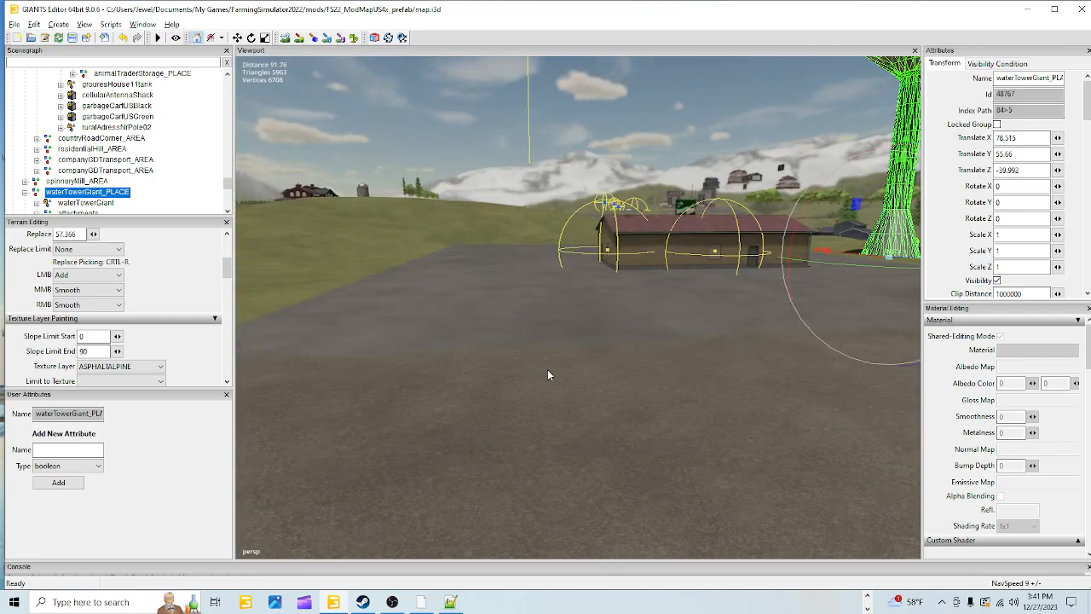
pyautogui.keyDown('alt'); pyautogui.moveTo(541, 363); pyautogui.dragTo(484, 406); pyautogui.keyUp('alt')
pyautogui.scroll(5, 494, 434)
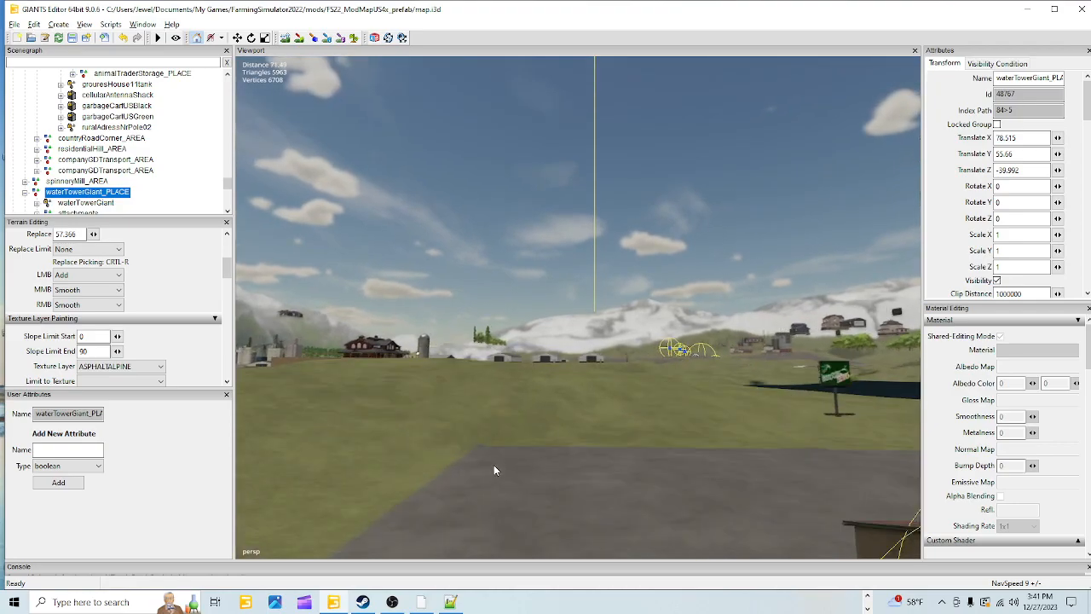
pyautogui.keyDown('alt'); pyautogui.moveTo(562, 315); pyautogui.dragTo(857, 467); pyautogui.keyUp('alt')
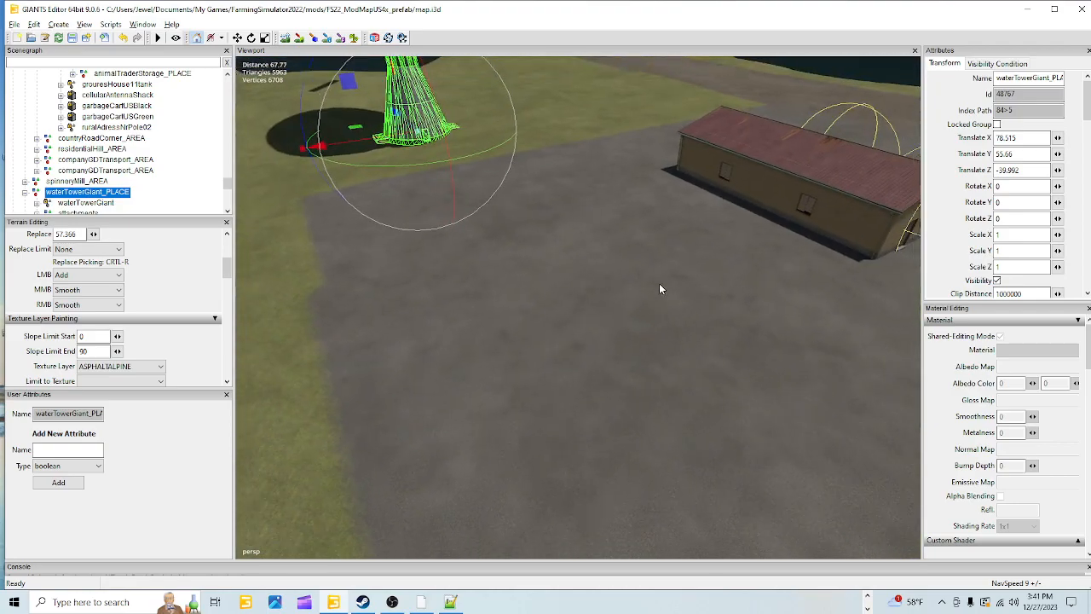
# - Sample the main road's DIRT texture and paint a side road along the asphalt lot's edge into the grass, using a square brush with radius 4.2
pyautogui.scroll(-5, 684, 253)
pyautogui.keyDown('alt'); pyautogui.moveTo(536, 431); pyautogui.dragTo(645, 392); pyautogui.keyUp('alt')
pyautogui.click(299, 38)
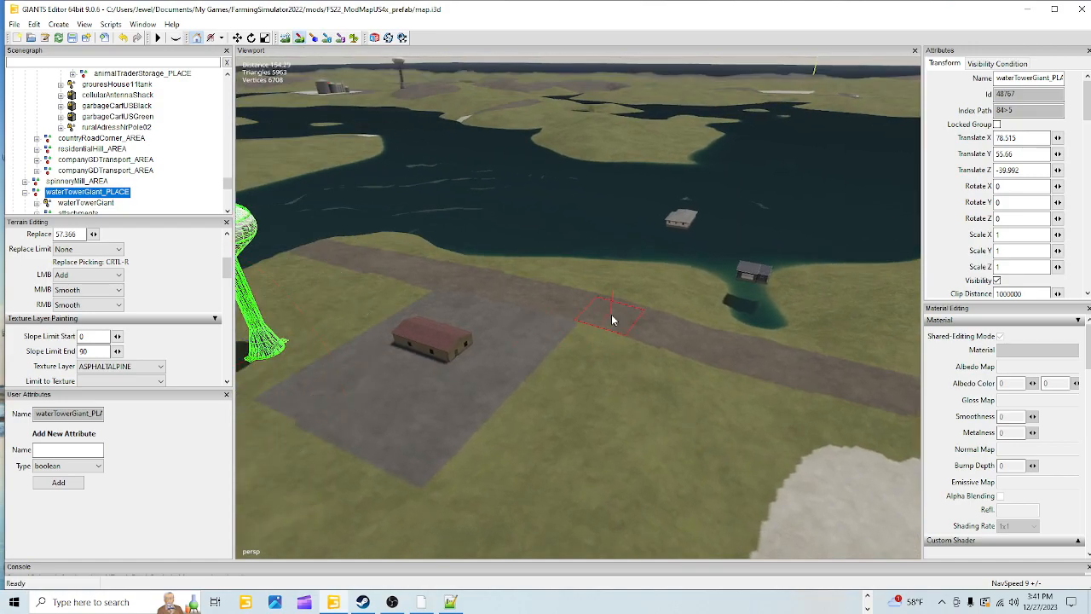
pyautogui.hotkey('ctrl', 'r')
pyautogui.keyDown('alt'); pyautogui.moveTo(701, 239); pyautogui.dragTo(532, 260); pyautogui.keyUp('alt')
pyautogui.keyDown('alt'); pyautogui.moveTo(600, 170); pyautogui.dragTo(524, 512, button='right'); pyautogui.keyUp('alt')
pyautogui.keyDown('alt'); pyautogui.moveTo(612, 335); pyautogui.dragTo(601, 353); pyautogui.keyUp('alt')
pyautogui.keyDown('alt'); pyautogui.moveTo(601, 354); pyautogui.dragTo(551, 435, button='right'); pyautogui.keyUp('alt')
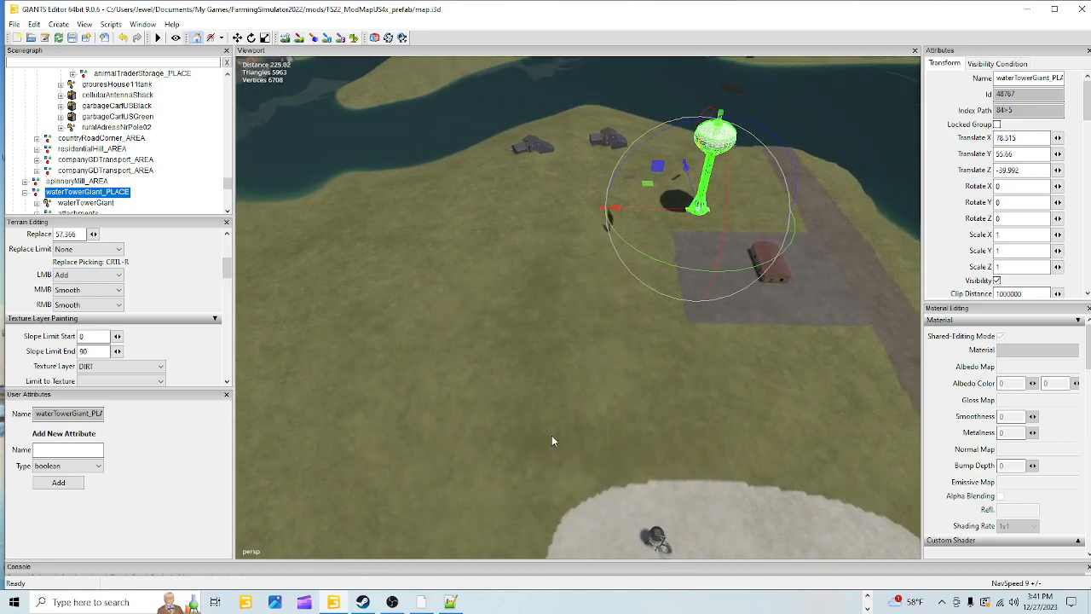
pyautogui.click(299, 38)
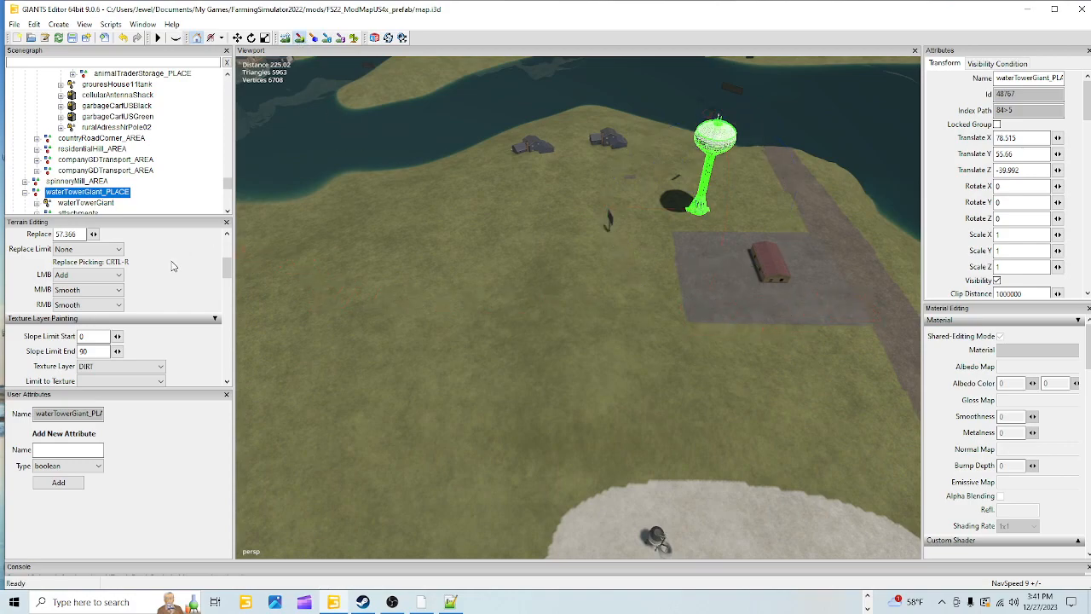
pyautogui.scroll(3, 173, 265)
pyautogui.scroll(2, 203, 298)
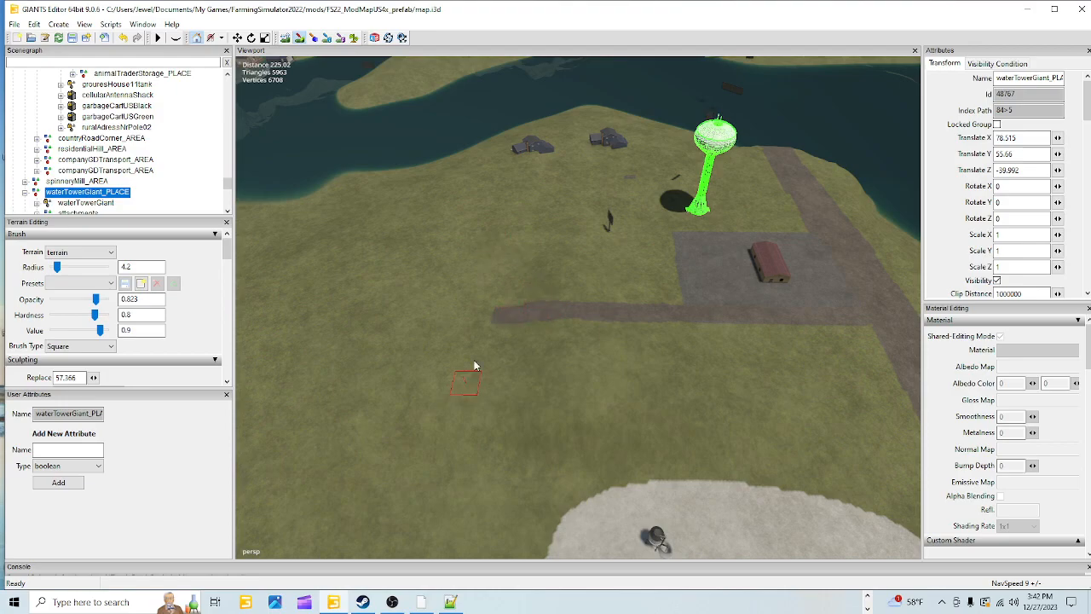
pyautogui.click(298, 38)
# - Inspect the end of the new dirt side road and the open grass between it and the farmhouse
pyautogui.keyDown('alt'); pyautogui.moveTo(420, 362); pyautogui.dragTo(760, 38, button='right'); pyautogui.keyUp('alt')
pyautogui.keyDown('alt'); pyautogui.moveTo(692, 189); pyautogui.dragTo(494, 539); pyautogui.keyUp('alt')
pyautogui.scroll(-5, 630, 347)
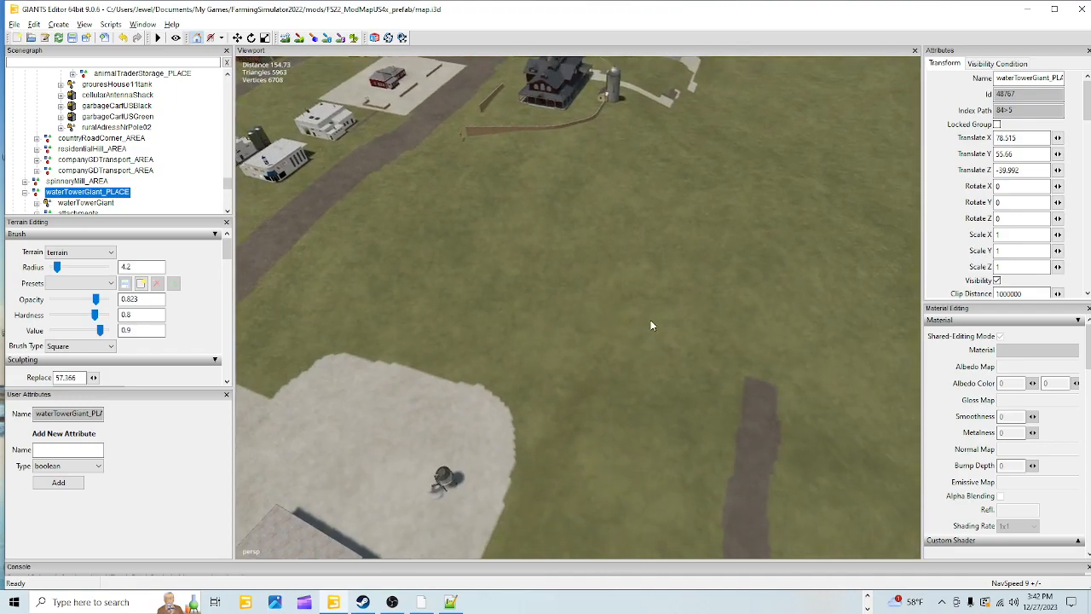
pyautogui.keyDown('alt'); pyautogui.moveTo(611, 378); pyautogui.dragTo(554, 558); pyautogui.keyUp('alt')
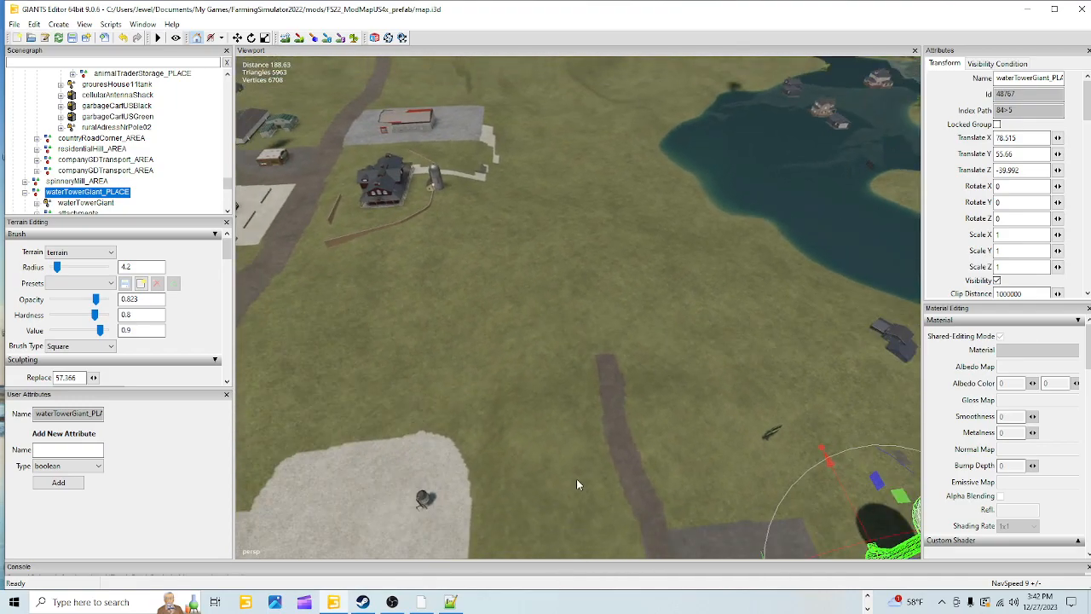
# - Extend the dirt side road across the grass past the farmhouse, curving it between the three sheds and the lake, with the radius 4.2 square brush
pyautogui.click(300, 37)
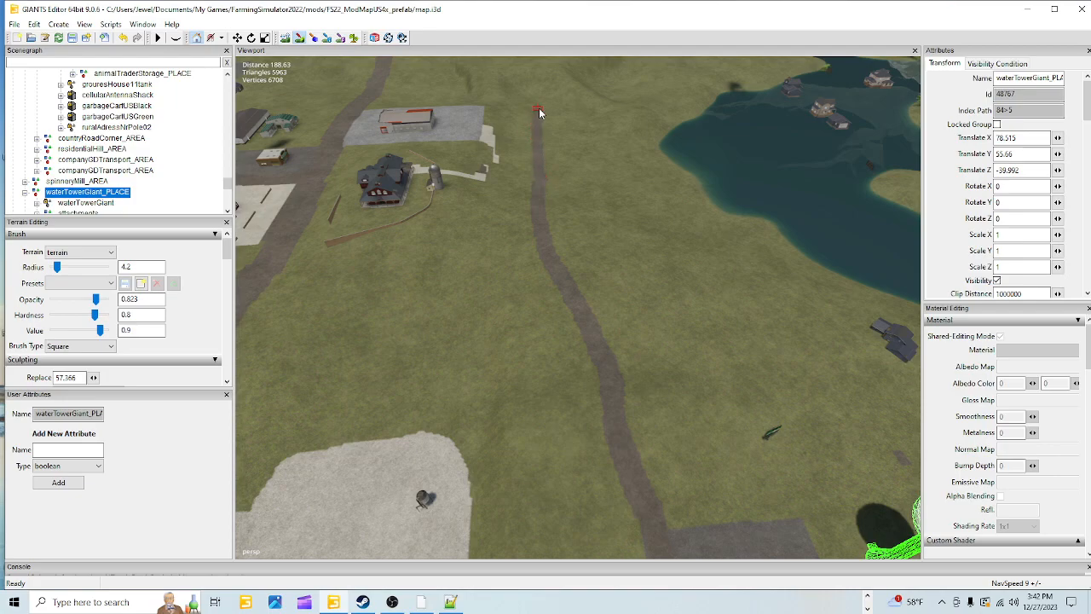
pyautogui.moveTo(538, 106); pyautogui.dragTo(559, 91)
pyautogui.moveTo(368, 282); pyautogui.dragTo(388, 244, button='right')
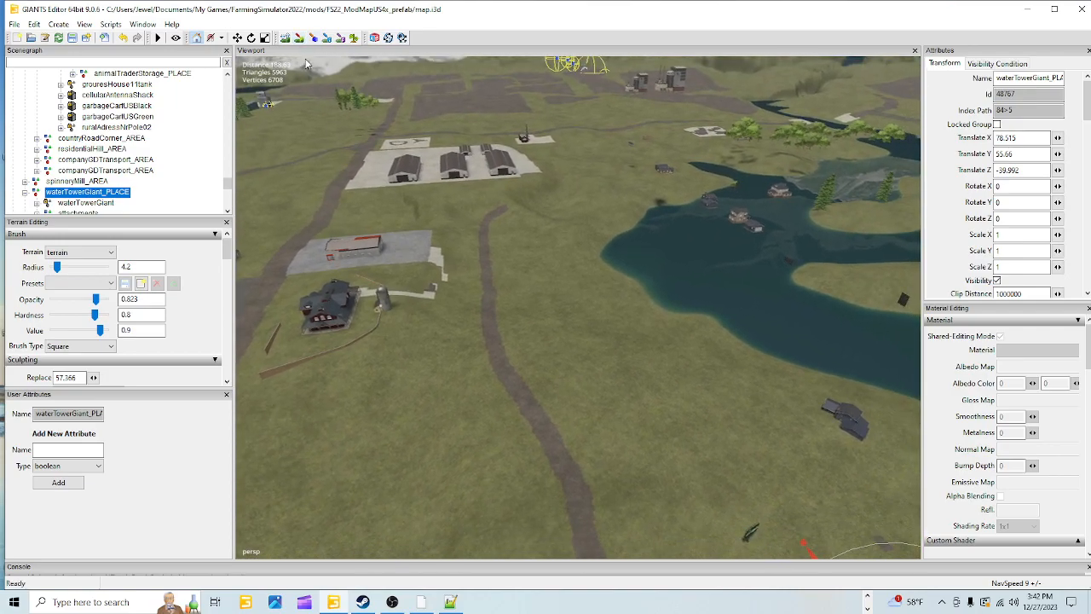
pyautogui.click(298, 38)
pyautogui.moveTo(545, 199)
pyautogui.mouseDown()
pyautogui.moveTo(493, 226)
pyautogui.moveTo(534, 210)
pyautogui.moveTo(510, 225)
pyautogui.mouseUp()
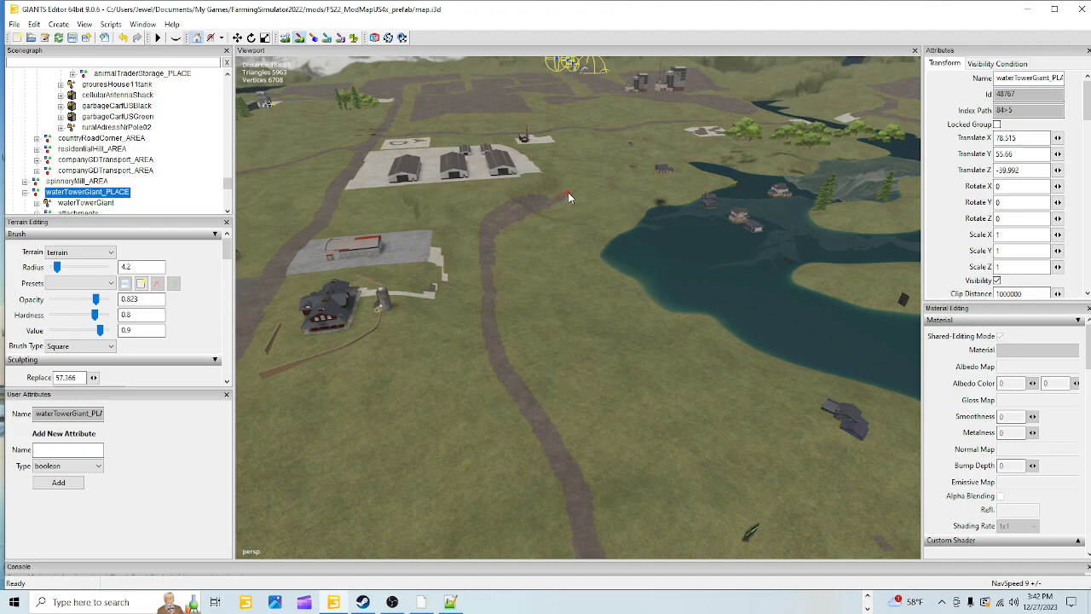
pyautogui.moveTo(568, 192); pyautogui.dragTo(586, 183)
pyautogui.click(303, 42)
# - Inspect the extended dirt road and the open grass between it, the lakeside houses and the water tower
pyautogui.keyDown('alt'); pyautogui.moveTo(567, 344); pyautogui.dragTo(515, 458); pyautogui.keyUp('alt')
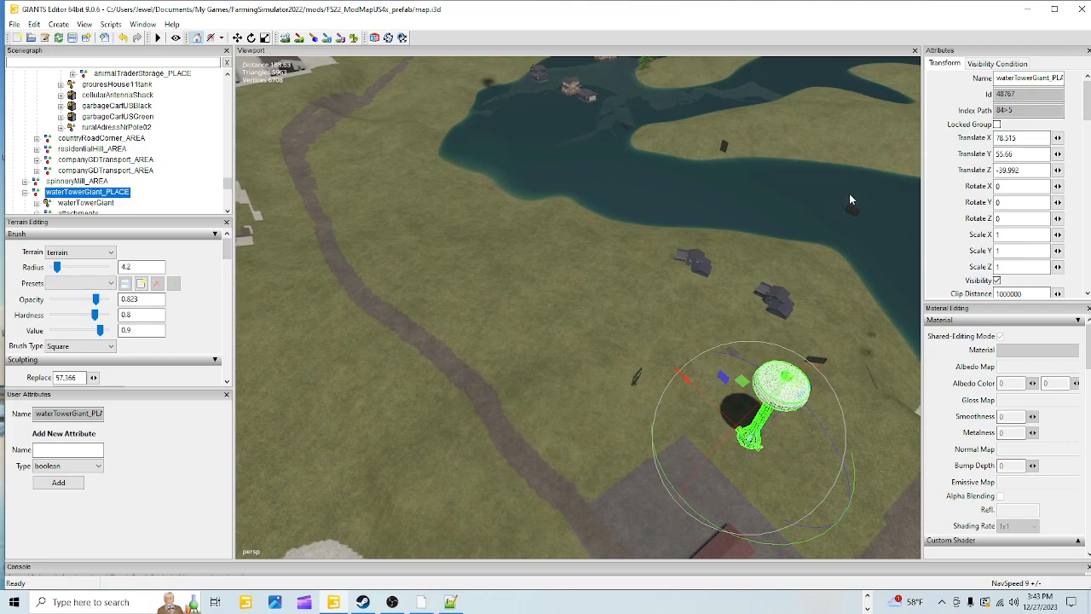
pyautogui.keyDown('alt'); pyautogui.moveTo(531, 416); pyautogui.dragTo(542, 452); pyautogui.keyUp('alt')
pyautogui.scroll(5, 519, 337)
pyautogui.keyDown('alt'); pyautogui.moveTo(593, 362); pyautogui.dragTo(615, 306); pyautogui.keyUp('alt')
pyautogui.keyDown('alt'); pyautogui.moveTo(430, 386); pyautogui.dragTo(579, 188); pyautogui.keyUp('alt')
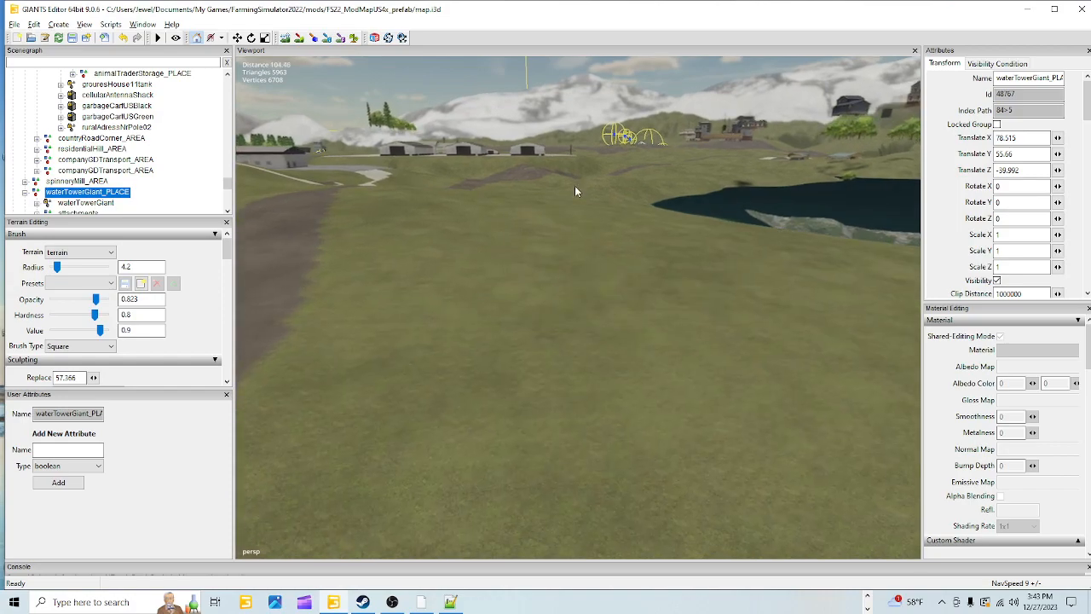
pyautogui.keyDown('alt'); pyautogui.moveTo(714, 283); pyautogui.dragTo(582, 370); pyautogui.keyUp('alt')
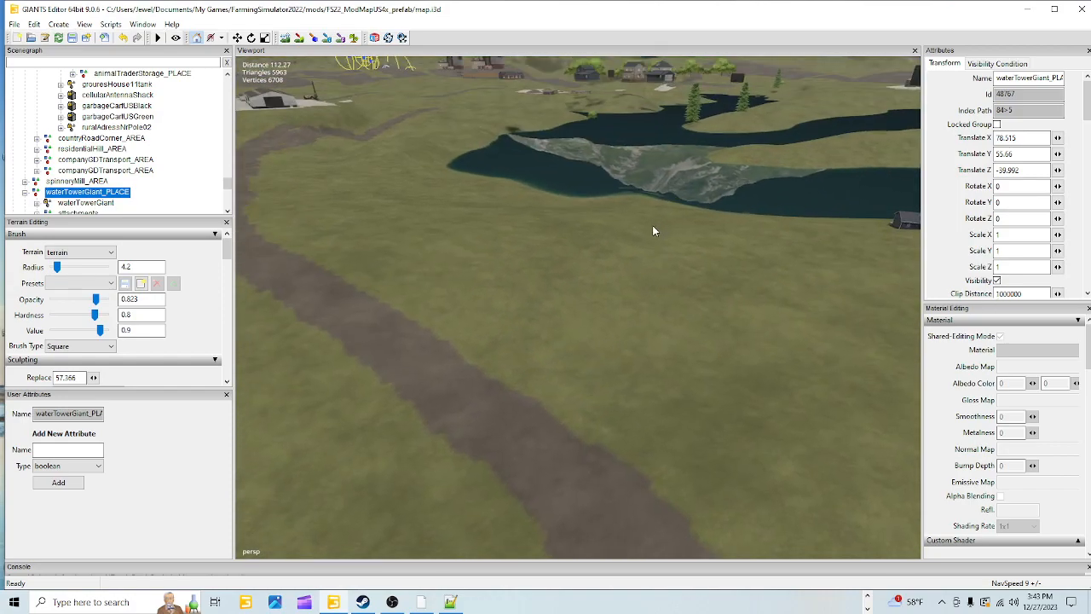
pyautogui.keyDown('alt'); pyautogui.moveTo(694, 417); pyautogui.dragTo(537, 376); pyautogui.keyUp('alt')
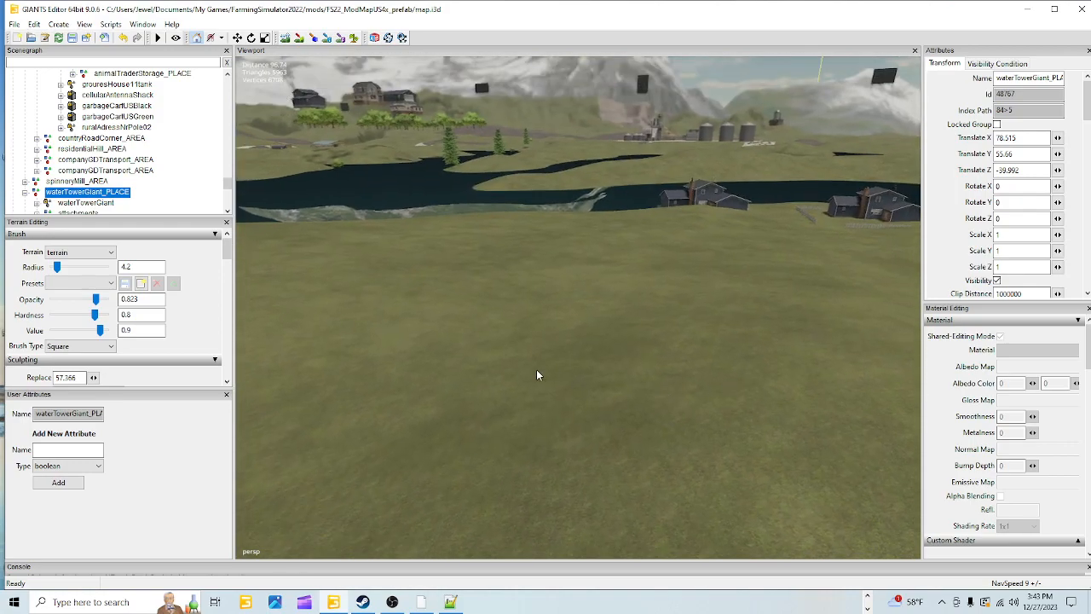
pyautogui.keyDown('alt'); pyautogui.moveTo(603, 380); pyautogui.dragTo(805, 485); pyautogui.keyUp('alt')
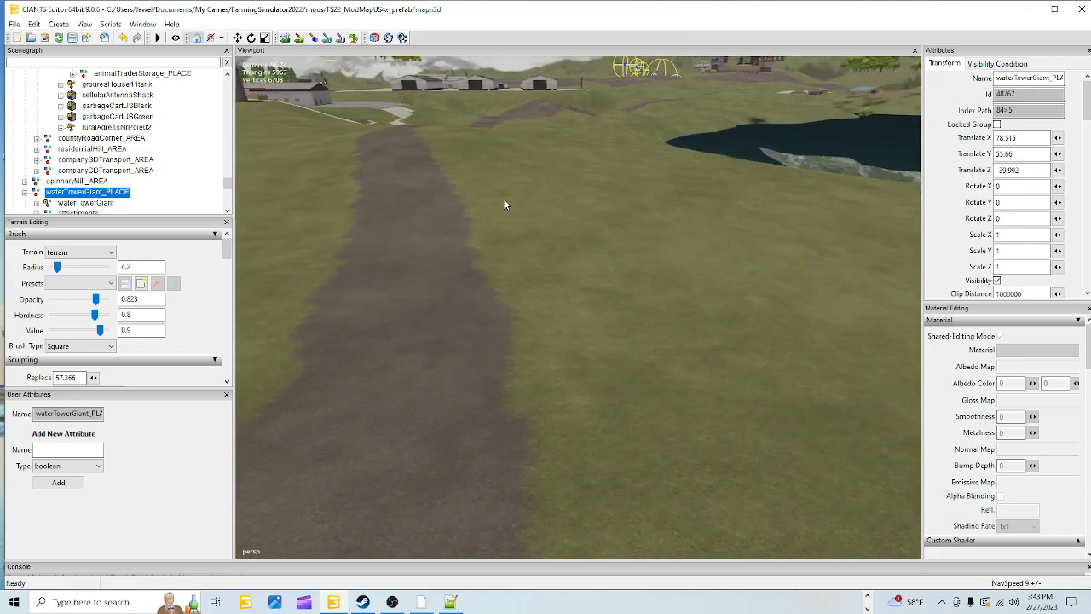
pyautogui.keyDown('alt'); pyautogui.moveTo(526, 324); pyautogui.dragTo(648, 377); pyautogui.keyUp('alt')
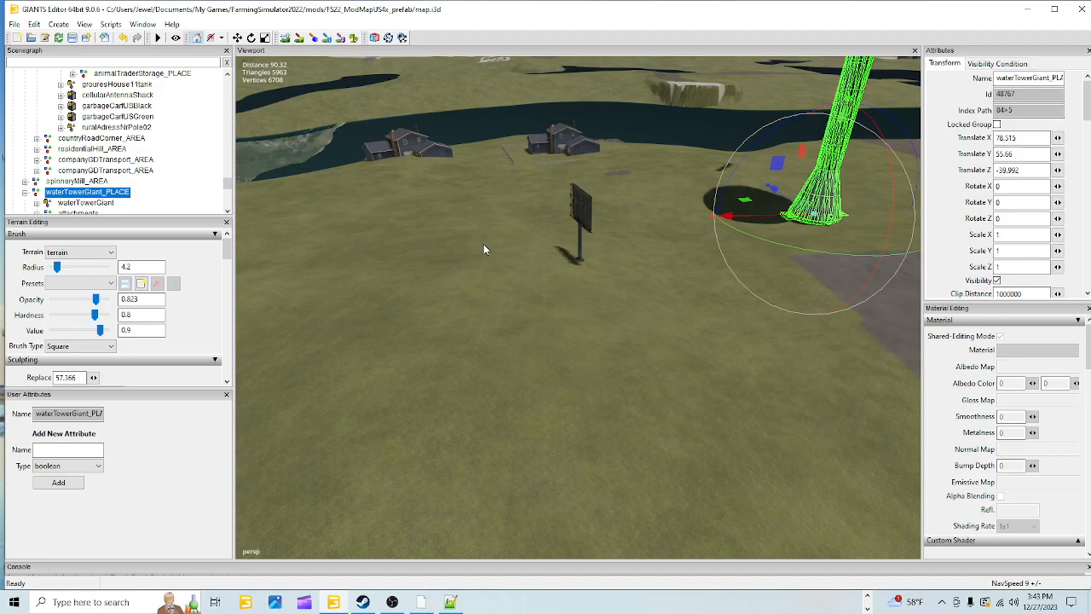
# - Paint a dirt branch from the side road beside the asphalt lot, between the billboard and water tower, toward the two lakeside houses
pyautogui.keyDown('alt'); pyautogui.moveTo(494, 267); pyautogui.dragTo(611, 420); pyautogui.keyUp('alt')
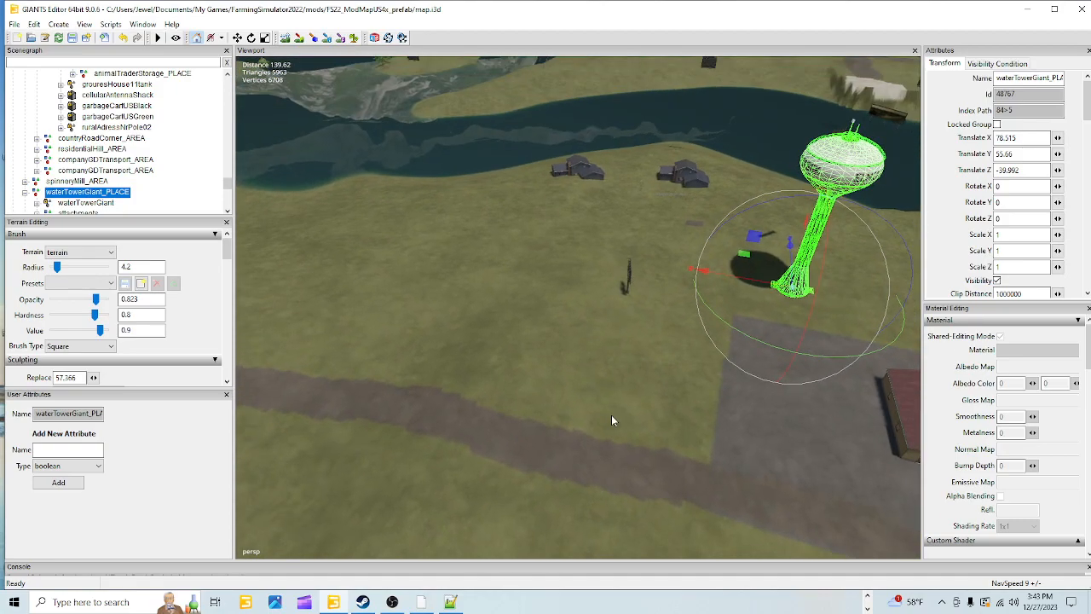
pyautogui.click(295, 40)
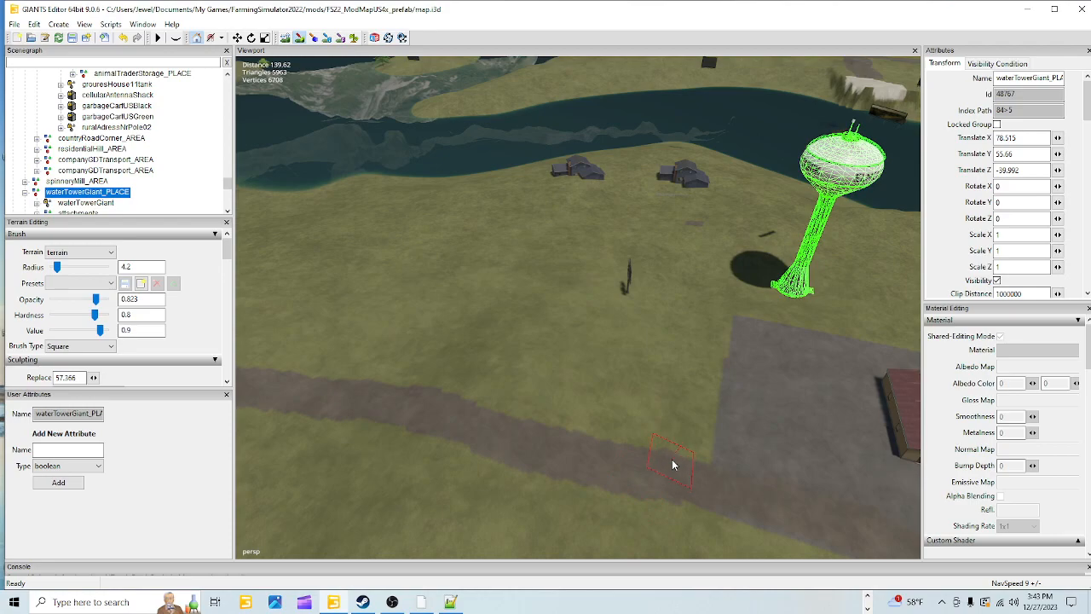
pyautogui.moveTo(669, 464)
pyautogui.mouseDown()
pyautogui.moveTo(686, 292)
pyautogui.moveTo(629, 201)
pyautogui.mouseUp()
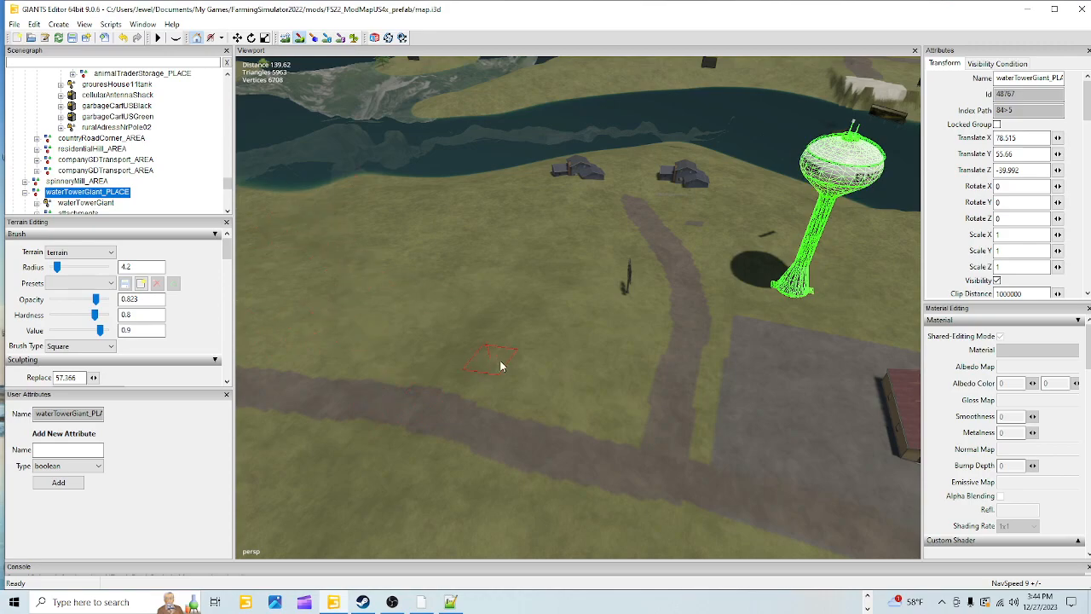
pyautogui.click(299, 39)
# - Examine the course of the painted dirt road and its new branch across the grass
pyautogui.keyDown('alt'); pyautogui.moveTo(473, 292); pyautogui.dragTo(480, 327); pyautogui.keyUp('alt')
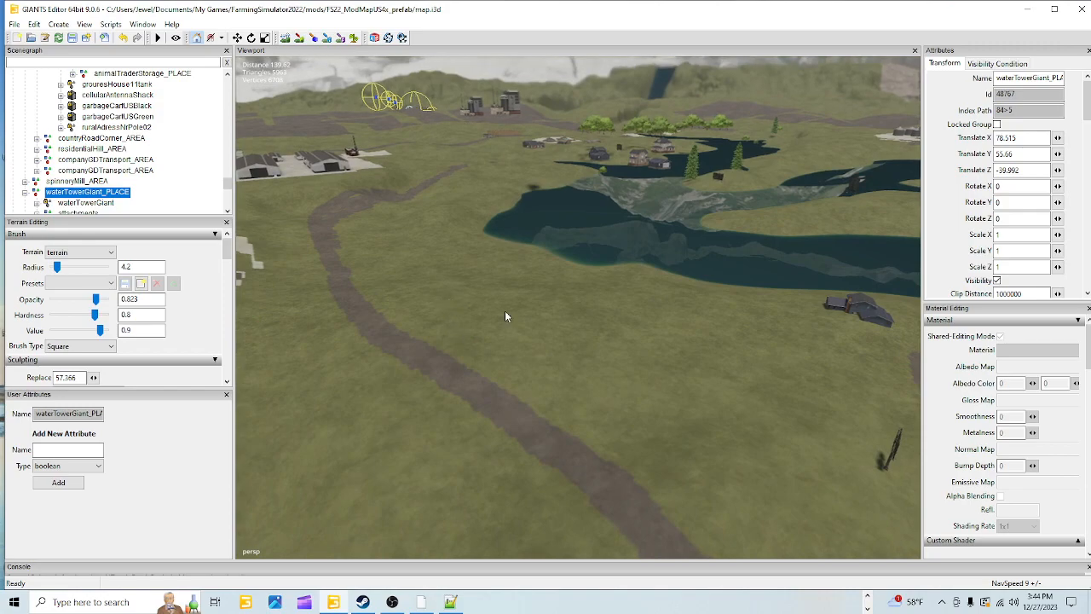
pyautogui.keyDown('alt'); pyautogui.moveTo(416, 438); pyautogui.dragTo(621, 230); pyautogui.keyUp('alt')
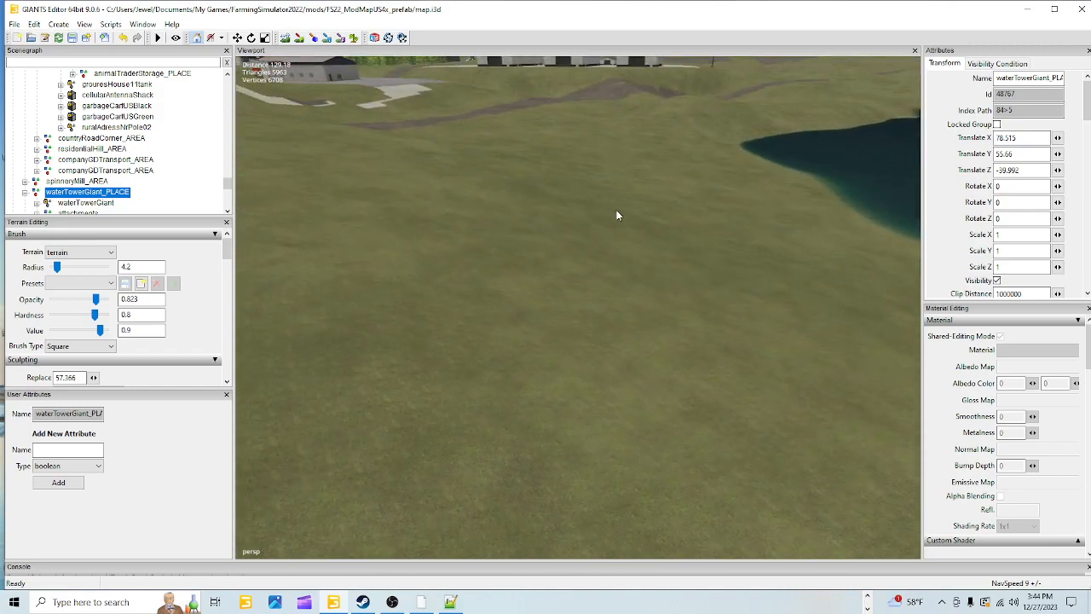
pyautogui.keyDown('alt'); pyautogui.moveTo(408, 236); pyautogui.dragTo(294, 448); pyautogui.keyUp('alt')
pyautogui.keyDown('alt'); pyautogui.moveTo(699, 131); pyautogui.dragTo(522, 308, button='right'); pyautogui.keyUp('alt')
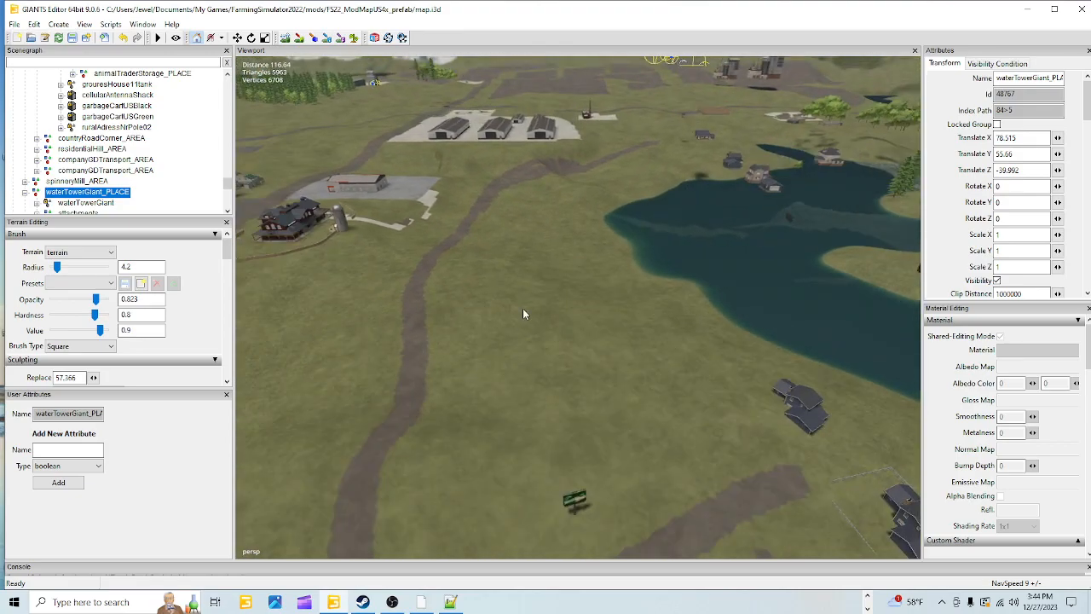
pyautogui.keyDown('alt'); pyautogui.moveTo(522, 308); pyautogui.dragTo(421, 413); pyautogui.keyUp('alt')
pyautogui.keyDown('alt'); pyautogui.moveTo(422, 414); pyautogui.dragTo(543, 244, button='right'); pyautogui.keyUp('alt')
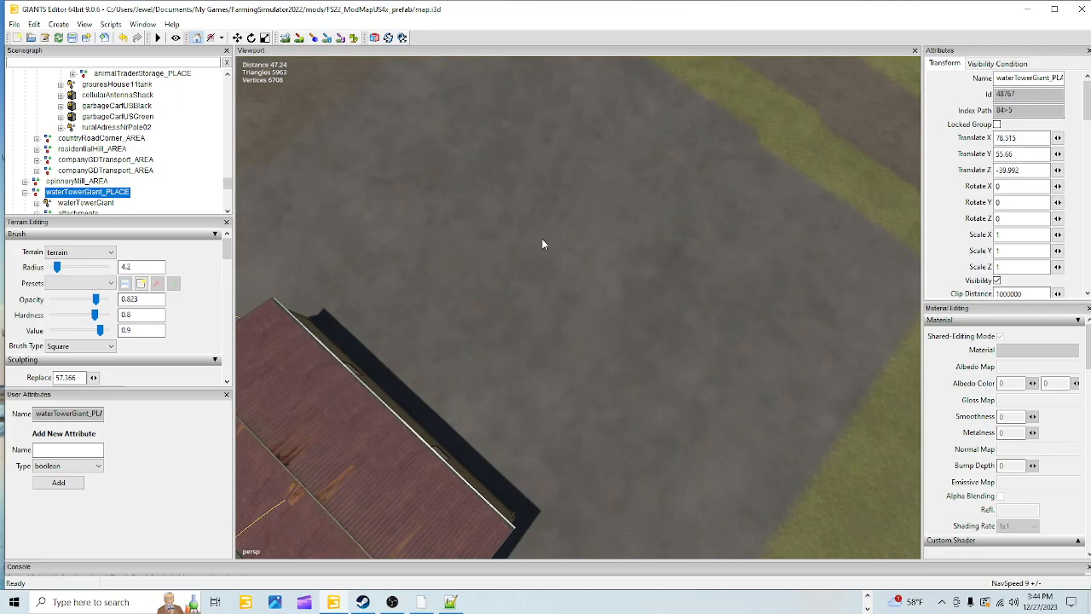
# - Clear the water tower selection and examine the storage building, its asphalt lot and the surrounding dirt edges from several angles
pyautogui.keyDown('alt'); pyautogui.moveTo(544, 244); pyautogui.dragTo(518, 258); pyautogui.keyUp('alt')
pyautogui.keyDown('alt'); pyautogui.moveTo(518, 259); pyautogui.dragTo(516, 246, button='right'); pyautogui.keyUp('alt')
pyautogui.keyDown('alt'); pyautogui.moveTo(516, 245); pyautogui.dragTo(590, 204); pyautogui.keyUp('alt')
pyautogui.keyDown('alt'); pyautogui.moveTo(591, 203); pyautogui.dragTo(409, 421, button='right'); pyautogui.keyUp('alt')
pyautogui.keyDown('alt'); pyautogui.moveTo(409, 421); pyautogui.dragTo(505, 314); pyautogui.keyUp('alt')
pyautogui.keyDown('alt'); pyautogui.moveTo(504, 315); pyautogui.dragTo(580, 407, button='right'); pyautogui.keyUp('alt')
pyautogui.keyDown('alt'); pyautogui.moveTo(514, 411); pyautogui.dragTo(576, 432); pyautogui.keyUp('alt')
pyautogui.click(155, 187)
pyautogui.keyDown('alt'); pyautogui.moveTo(576, 432); pyautogui.dragTo(742, 117, button='right'); pyautogui.keyUp('alt')
pyautogui.keyDown('alt'); pyautogui.moveTo(741, 118); pyautogui.dragTo(608, 200); pyautogui.keyUp('alt')
pyautogui.keyDown('alt'); pyautogui.moveTo(608, 199); pyautogui.dragTo(638, 105, button='right'); pyautogui.keyUp('alt')
pyautogui.keyDown('alt'); pyautogui.moveTo(638, 105); pyautogui.dragTo(652, 271); pyautogui.keyUp('alt')
pyautogui.keyDown('alt'); pyautogui.moveTo(558, 298); pyautogui.dragTo(648, 352); pyautogui.keyUp('alt')
pyautogui.keyDown('alt'); pyautogui.moveTo(648, 351); pyautogui.dragTo(662, 321, button='right'); pyautogui.keyUp('alt')
pyautogui.keyDown('alt'); pyautogui.moveTo(662, 321); pyautogui.dragTo(448, 341); pyautogui.keyUp('alt')
pyautogui.keyDown('alt'); pyautogui.moveTo(531, 341); pyautogui.dragTo(609, 406, button='right'); pyautogui.keyUp('alt')
pyautogui.keyDown('alt'); pyautogui.moveTo(608, 406); pyautogui.dragTo(563, 390); pyautogui.keyUp('alt')
pyautogui.keyDown('alt'); pyautogui.moveTo(562, 389); pyautogui.dragTo(664, 286, button='right'); pyautogui.keyUp('alt')
pyautogui.keyDown('alt'); pyautogui.moveTo(614, 307); pyautogui.dragTo(686, 326); pyautogui.keyUp('alt')
pyautogui.keyDown('alt'); pyautogui.moveTo(686, 326); pyautogui.dragTo(603, 373, button='right'); pyautogui.keyUp('alt')
pyautogui.keyDown('alt'); pyautogui.moveTo(604, 372); pyautogui.dragTo(620, 390); pyautogui.keyUp('alt')
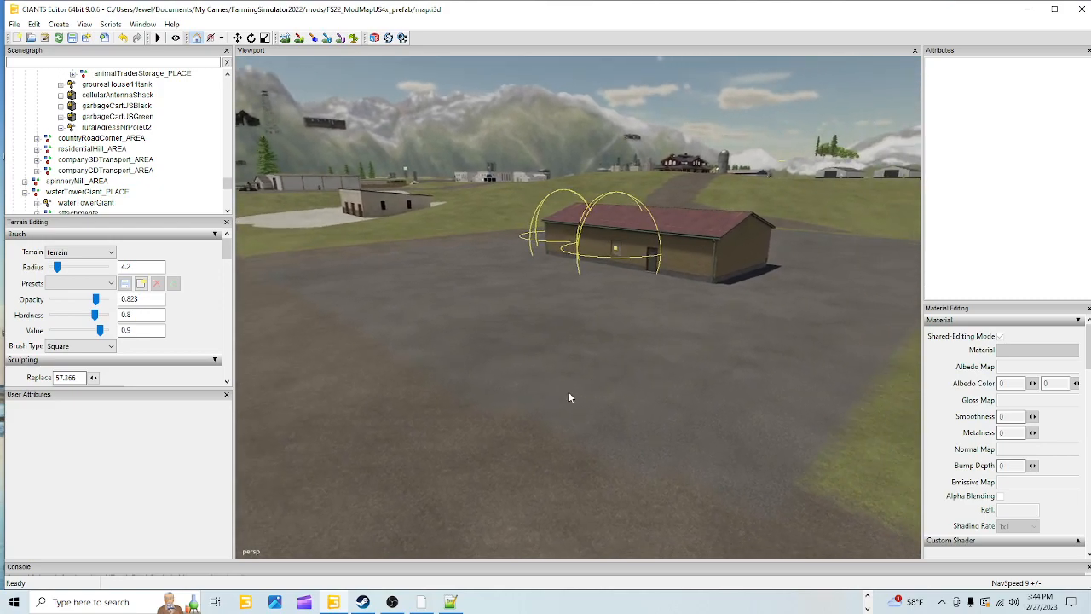